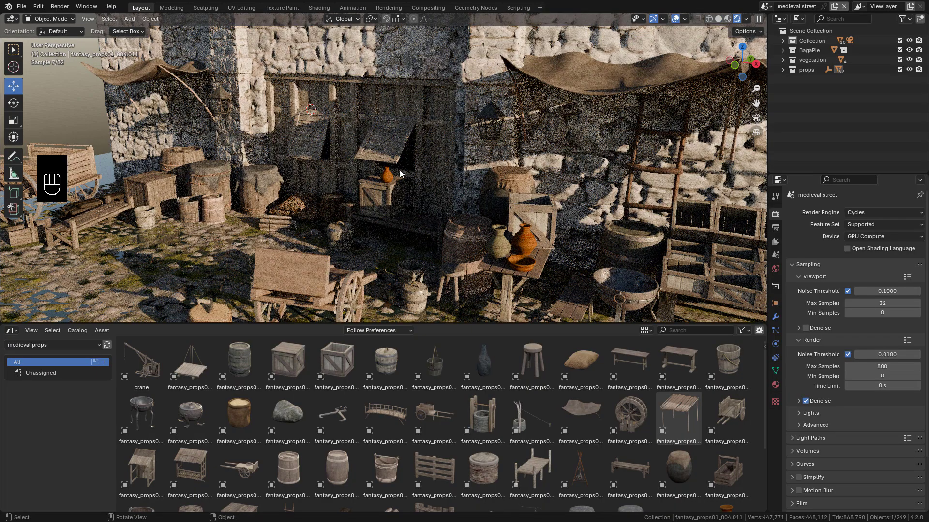
middle_drag(400, 170, 445, 158)
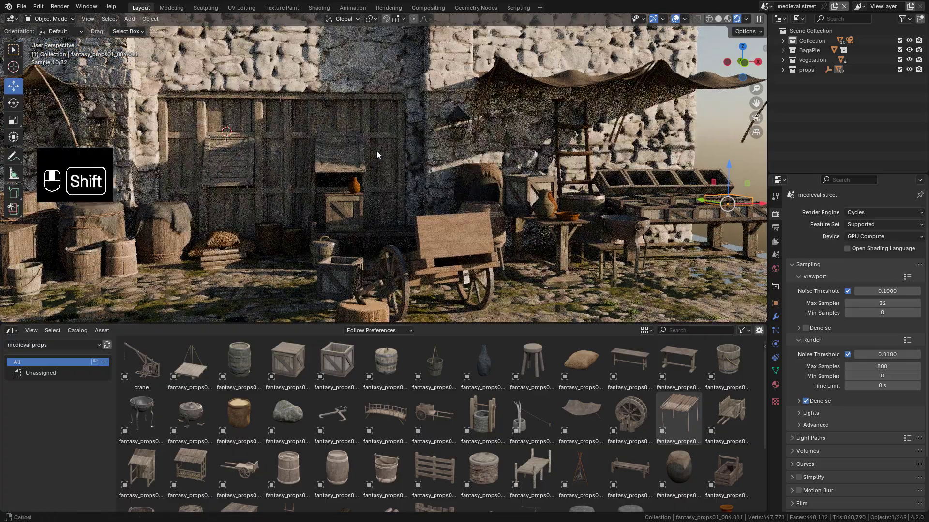
shift+middle_drag(376, 151, 486, 158)
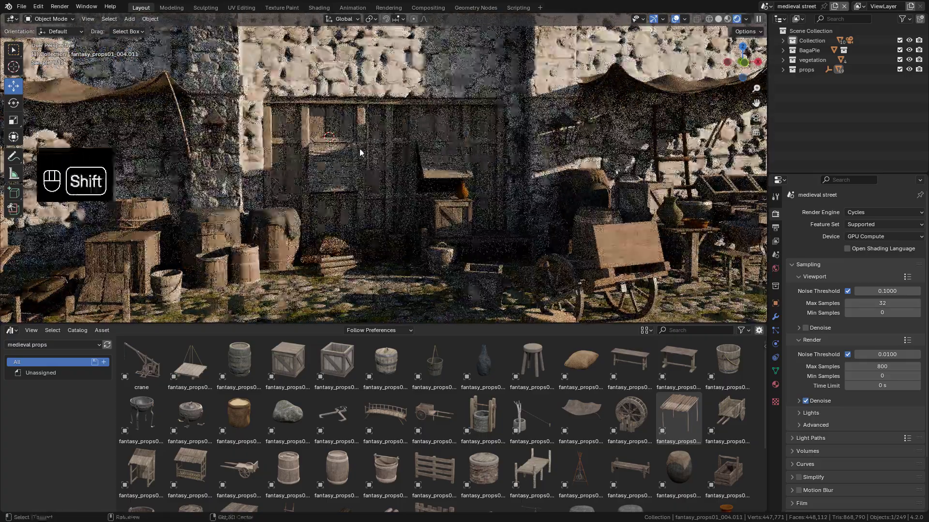
shift+middle_drag(360, 149, 462, 144)
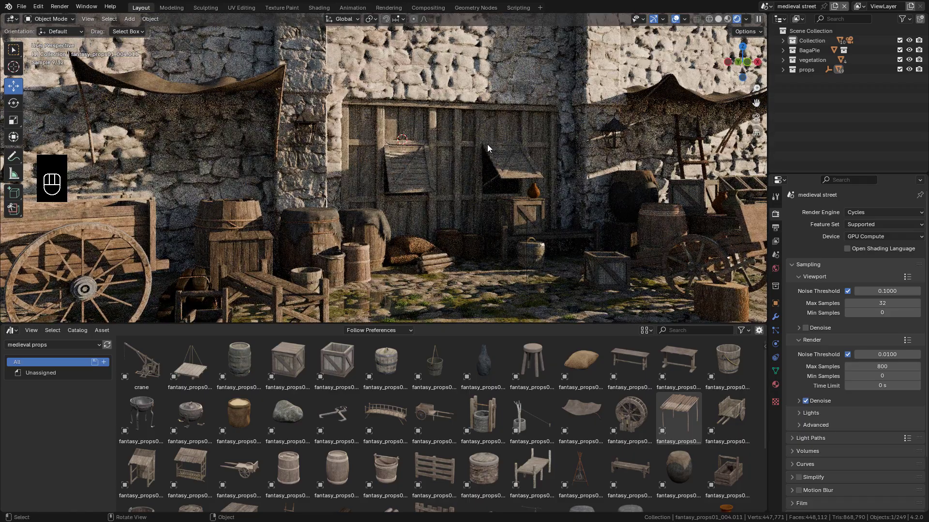
click(390, 81)
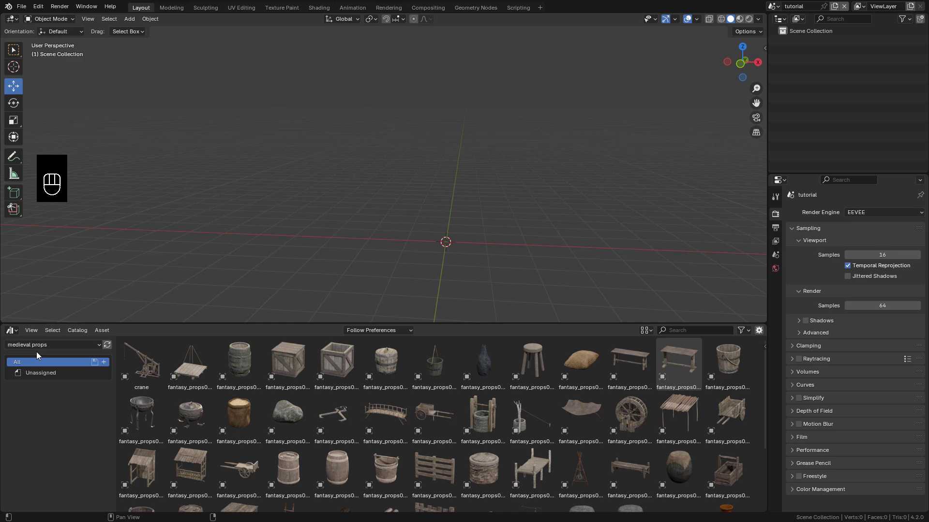
Place the standing man with hands on hips from the people asset library near the scene origin.
click(38, 345)
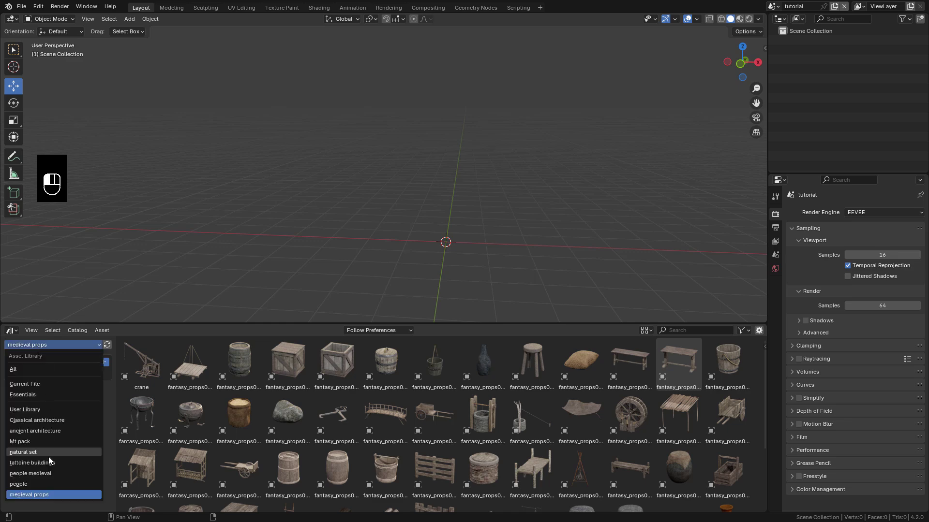
click(45, 485)
drag(447, 375, 500, 221)
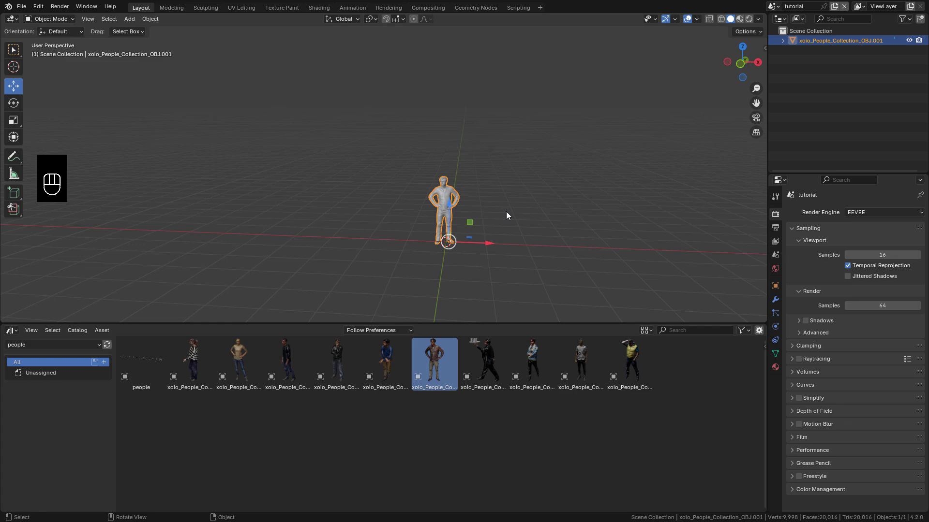
Scale the human figure to about 1.84 m tall and move it about -1.41 m along Y.
middle_drag(518, 207, 487, 208)
shift+middle_drag(488, 208, 444, 190)
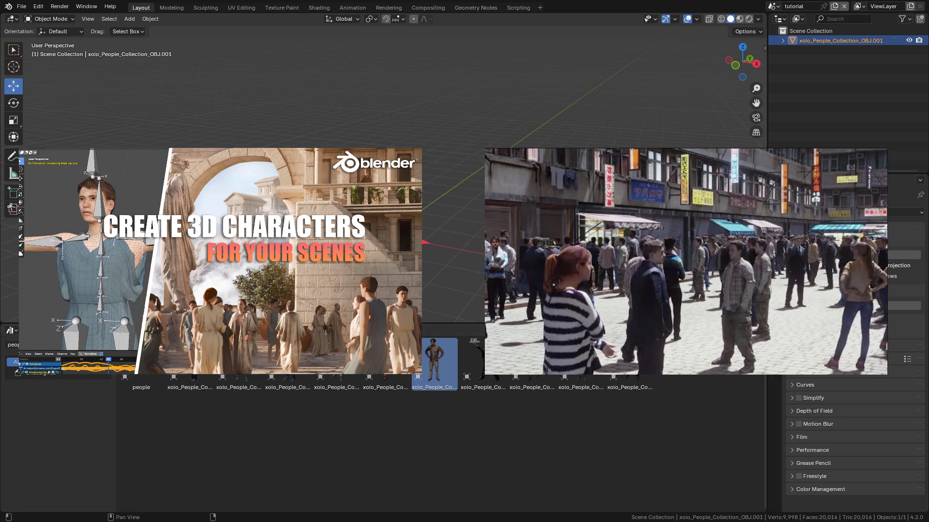
shift+middle_drag(428, 210, 397, 196)
scroll(396, 202, up, 2)
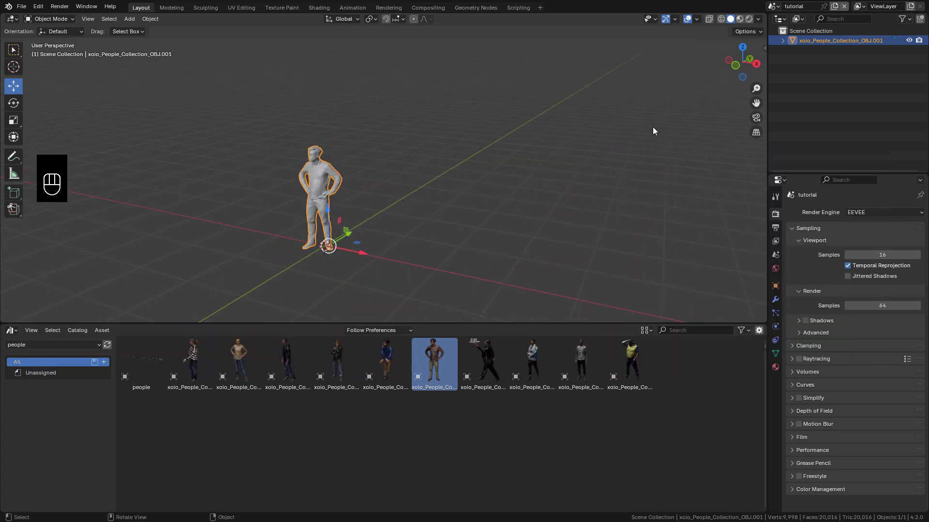
key(n)
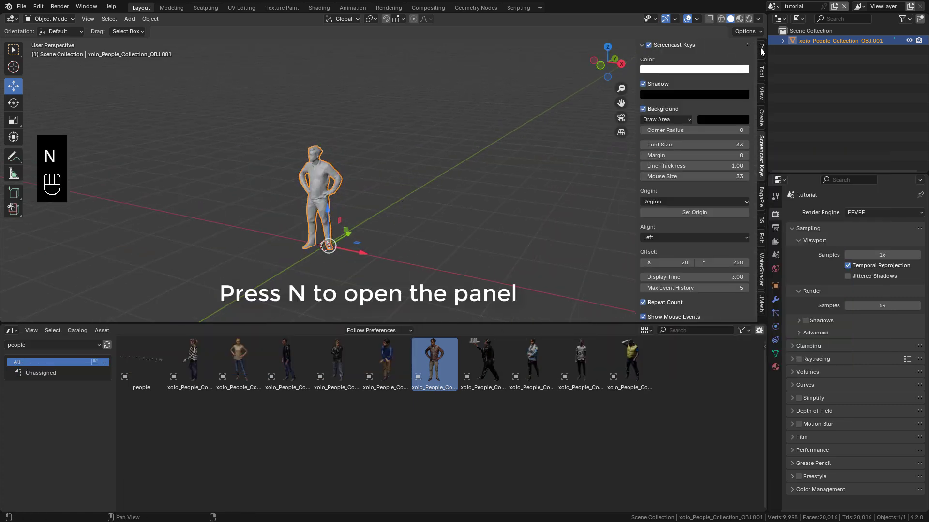
click(761, 50)
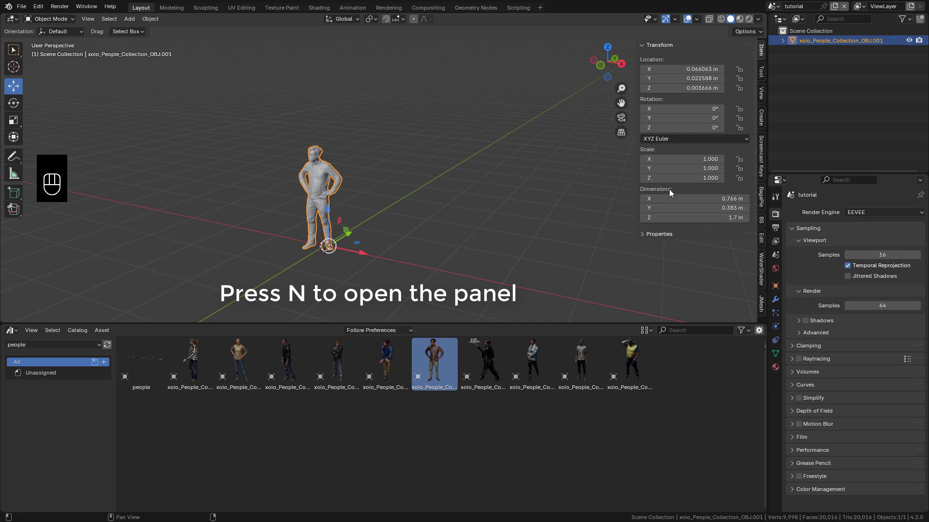
key(s)
right_click(408, 199)
key(s)
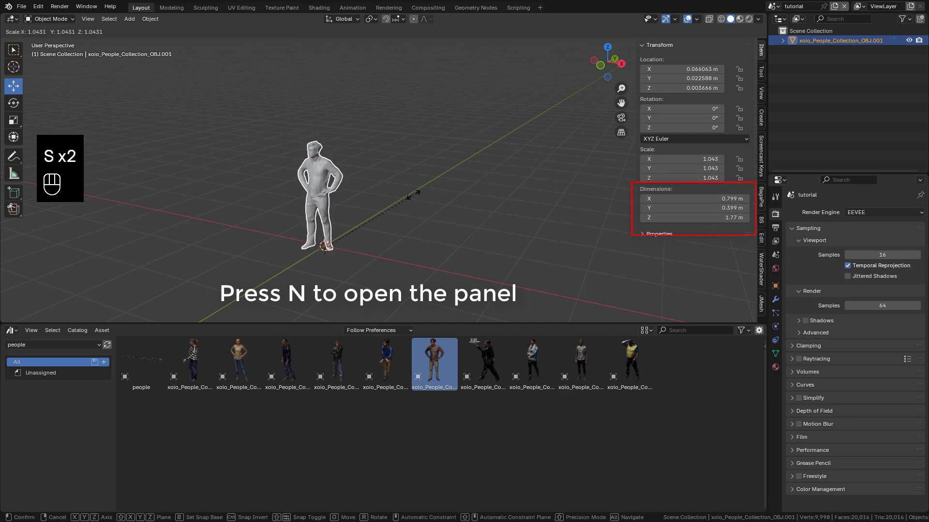
click(416, 194)
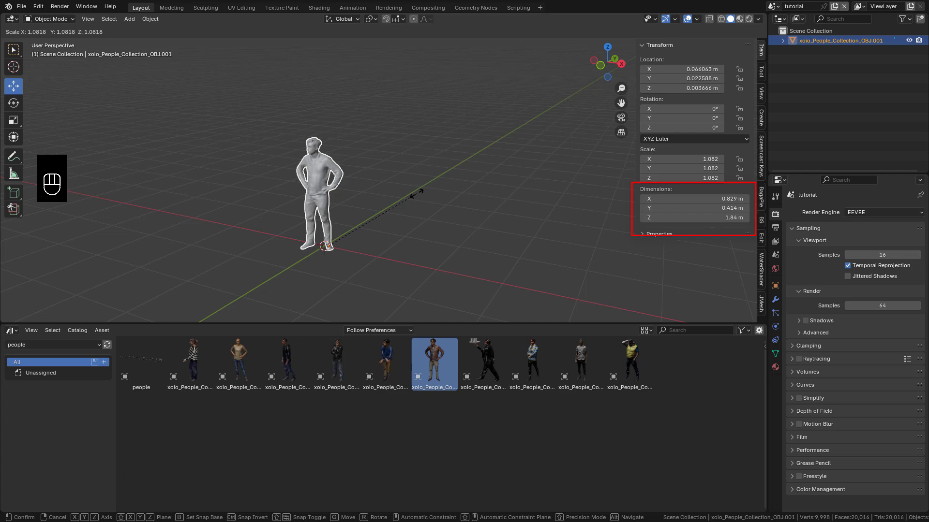
middle_drag(324, 175, 367, 184)
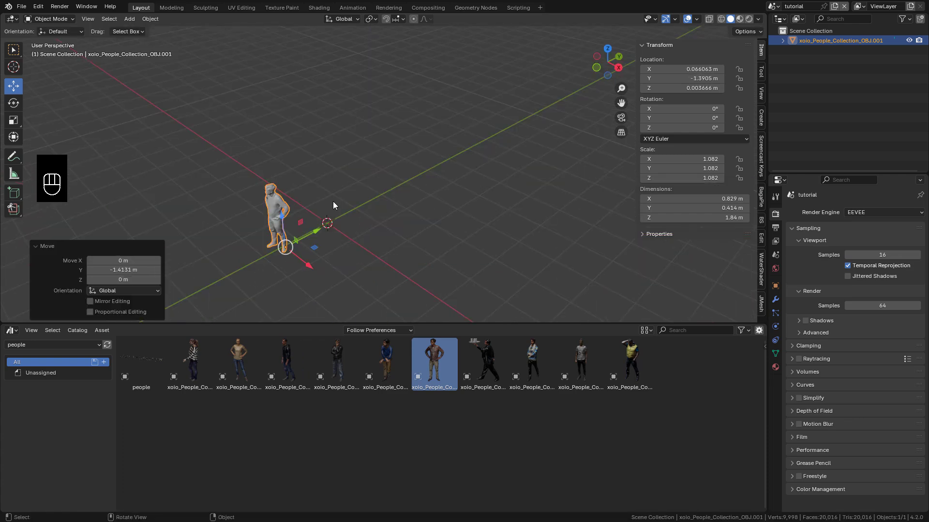
Add a cube at the origin and scale it into a thin vertical post about 0.17 m wide and 2.21 m tall.
key(shift+a)
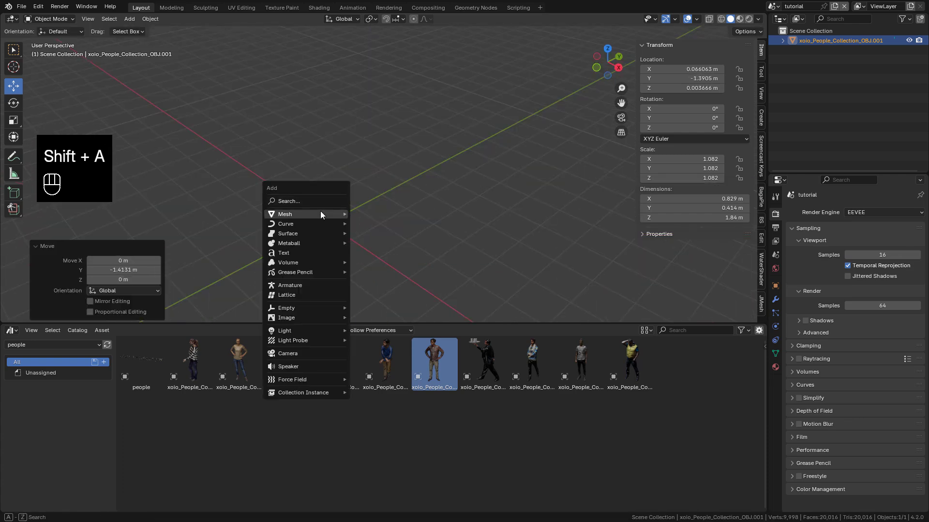
mouse_move(333, 214)
click(376, 224)
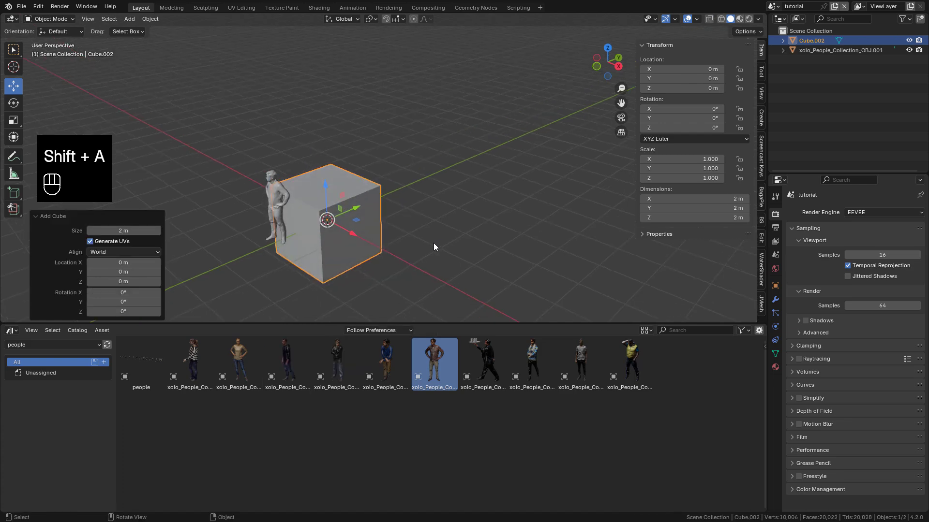
key(s)
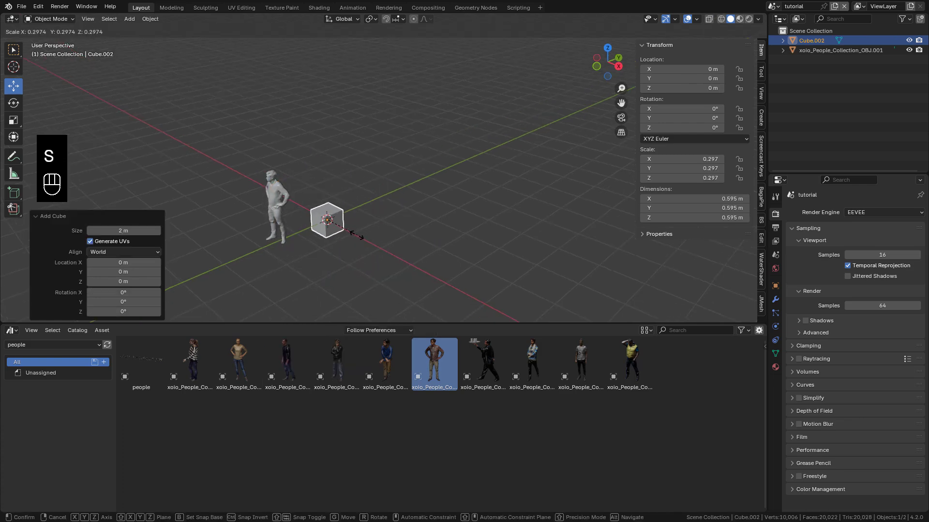
click(345, 219)
key(s)
key(z)
click(419, 210)
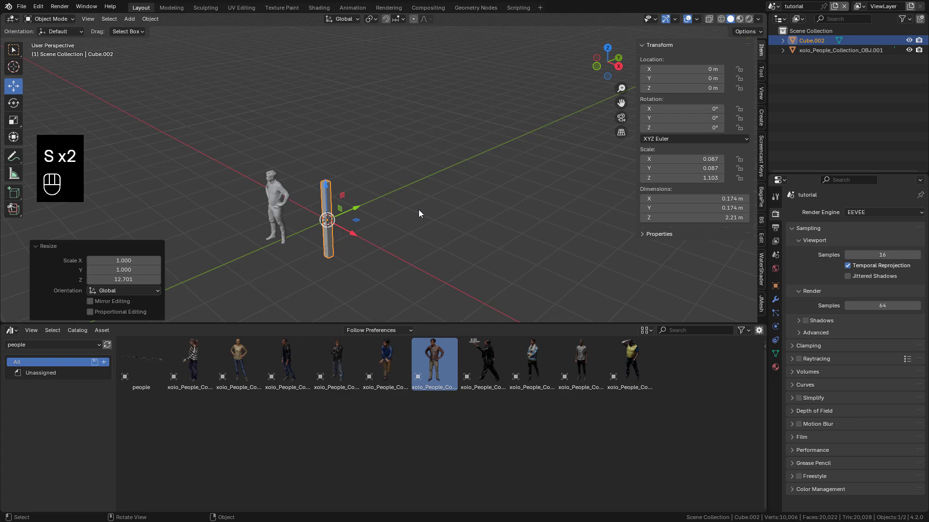
Lengthen the post along Z and raise it about 1.29 m above the origin.
key(s)
key(z)
click(456, 208)
middle_drag(370, 205, 408, 187)
drag(362, 176, 362, 124)
key(s)
key(z)
right_click(489, 182)
Thin the post to about 0.144 m wide and stretch it along Z to about 3.38 m tall.
key(s)
click(467, 179)
key(s)
key(z)
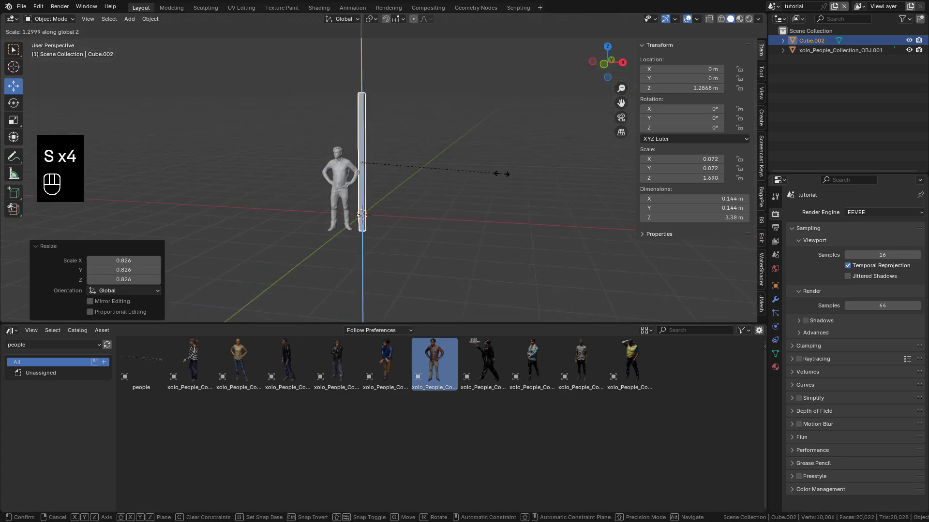
click(499, 174)
Apply the post's scale.
middle_drag(393, 134, 399, 171)
key(ctrl+a)
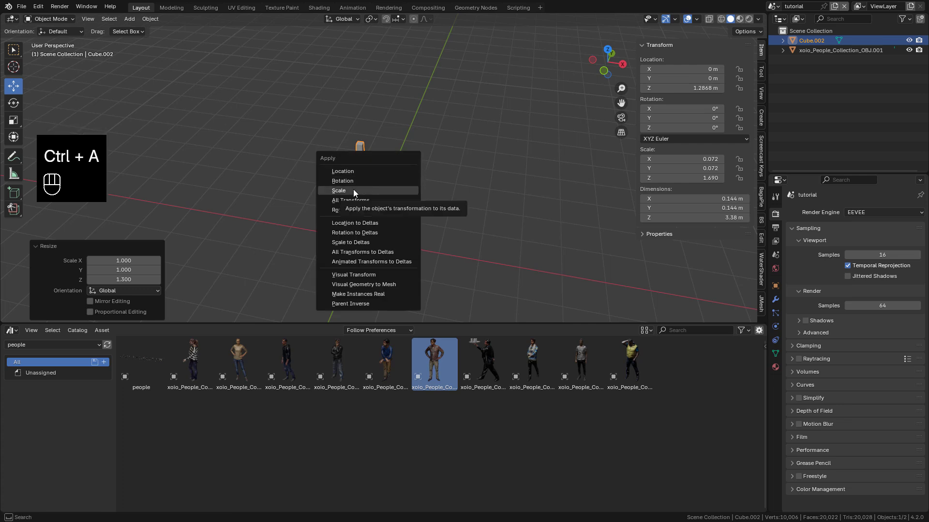
click(353, 189)
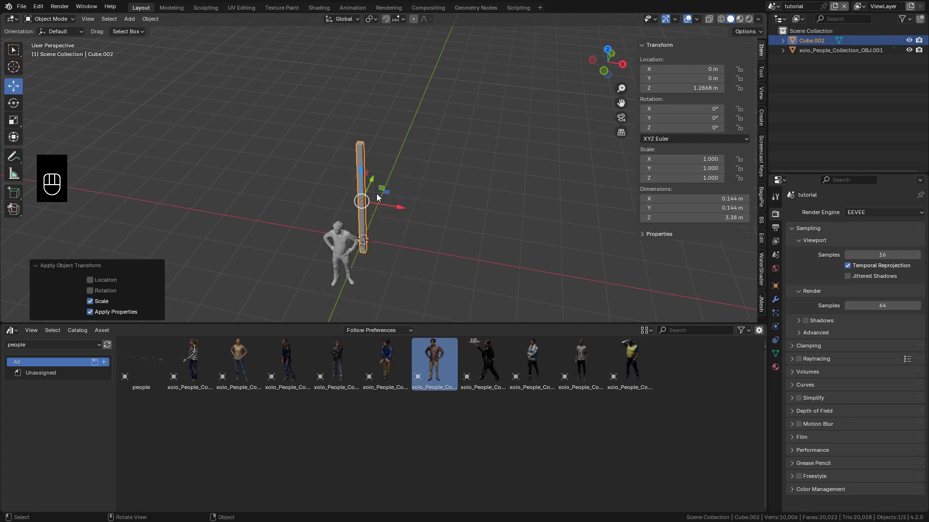
In Edit Mode, offset the post's mesh about 2.27 m along X and 0.34 m up, and shorten it to about 2.59 m tall.
scroll(424, 185, up, 1)
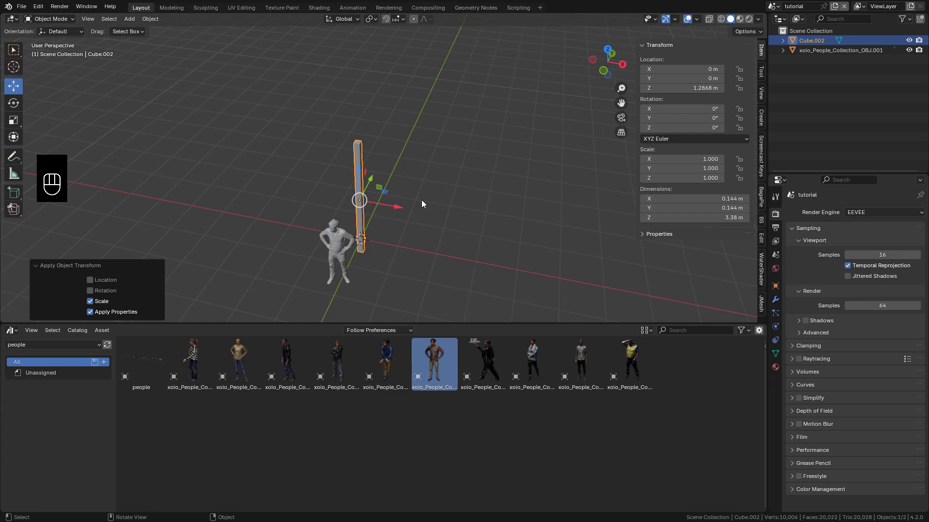
key(Tab)
middle_drag(423, 201, 382, 208)
drag(370, 203, 441, 221)
middle_drag(441, 219, 428, 187)
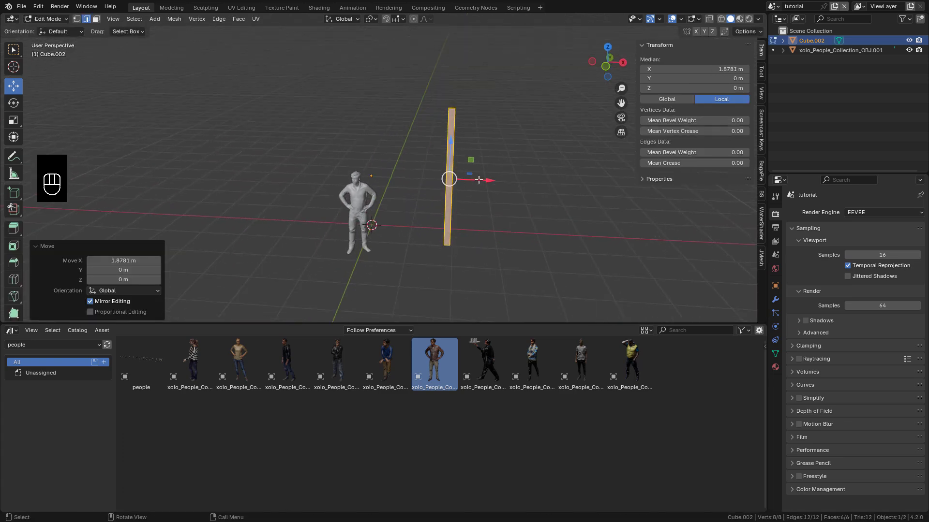
drag(479, 180, 488, 184)
middle_drag(487, 187, 477, 158)
drag(455, 127, 454, 112)
middle_drag(454, 112, 471, 137)
drag(502, 163, 509, 162)
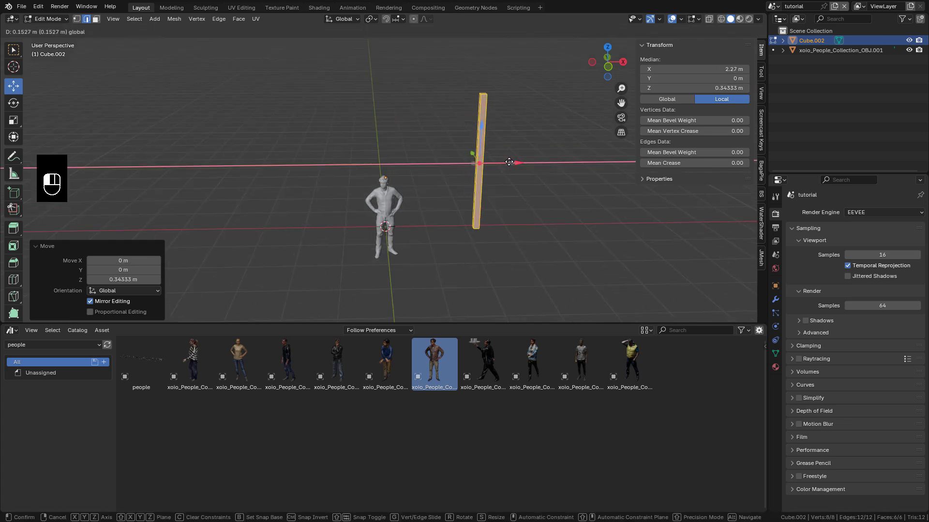
key(Tab)
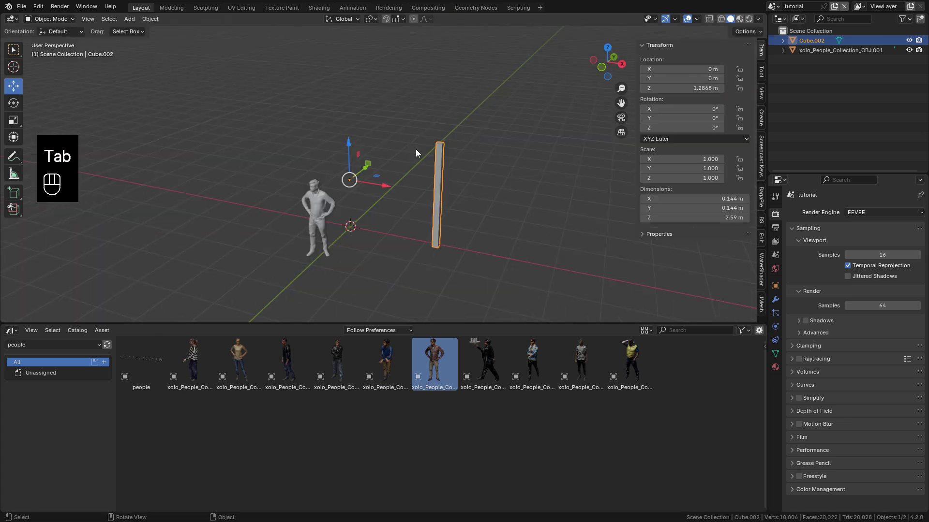
Add a Mirror modifier on the X axis to the post.
click(775, 300)
click(801, 210)
click(792, 213)
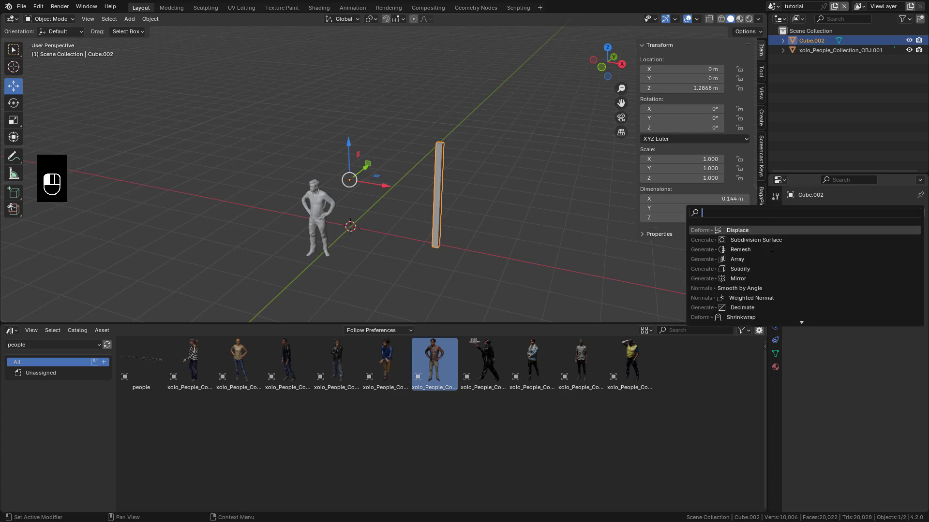
click(738, 279)
Isolate the mirrored posts in local view and add a Bevel modifier with a 0.006 m amount and 1 segment.
key(KP_Divide)
click(809, 213)
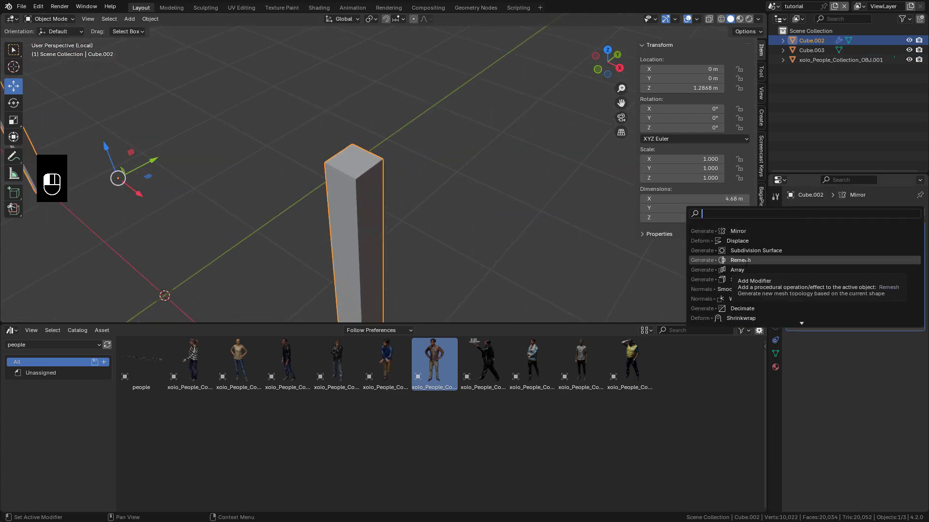
text(BEV)
click(752, 231)
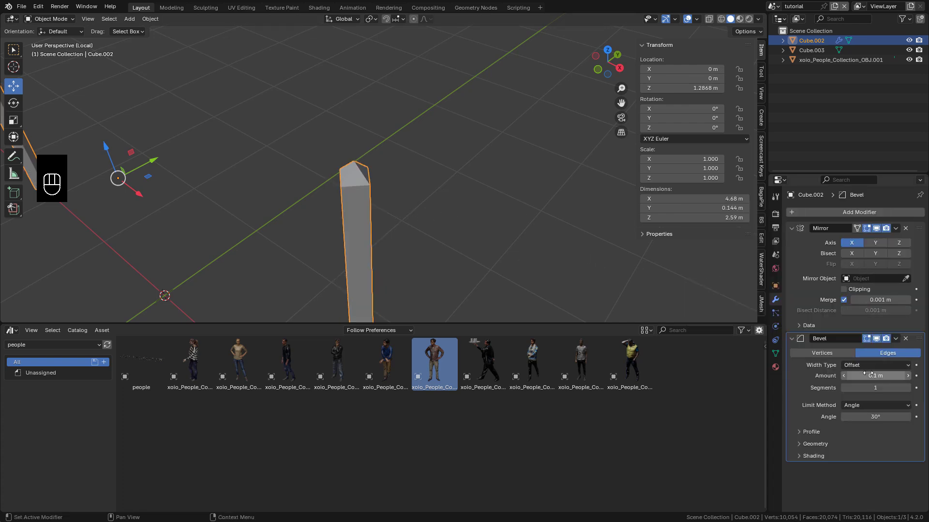
shift+drag(867, 375, 844, 374)
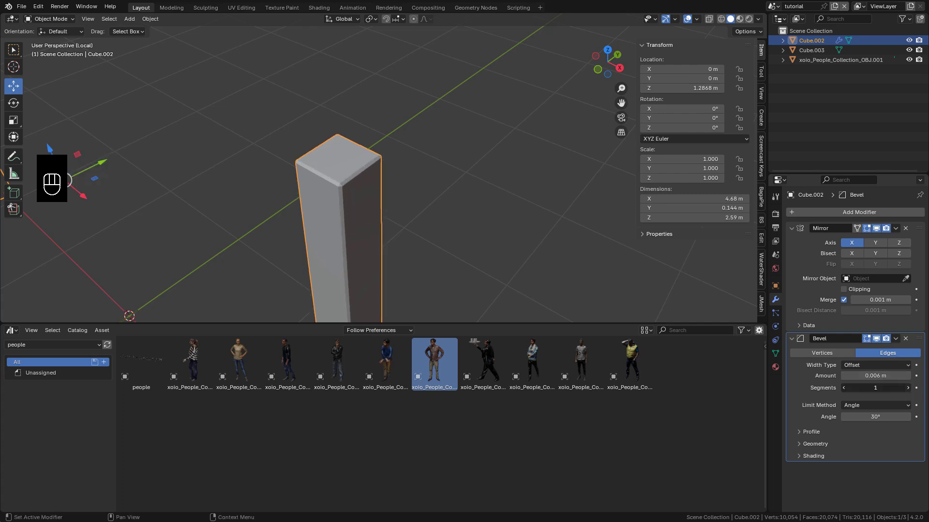
click(908, 389)
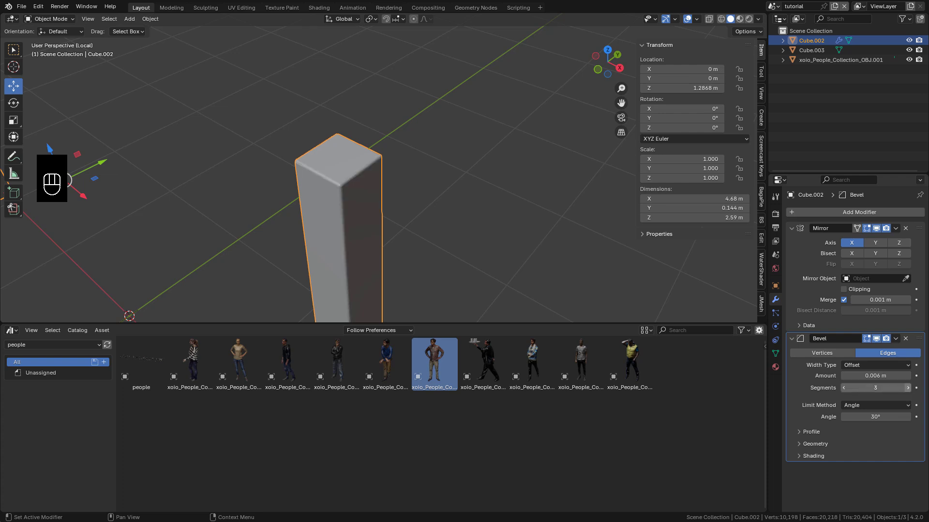
click(844, 388)
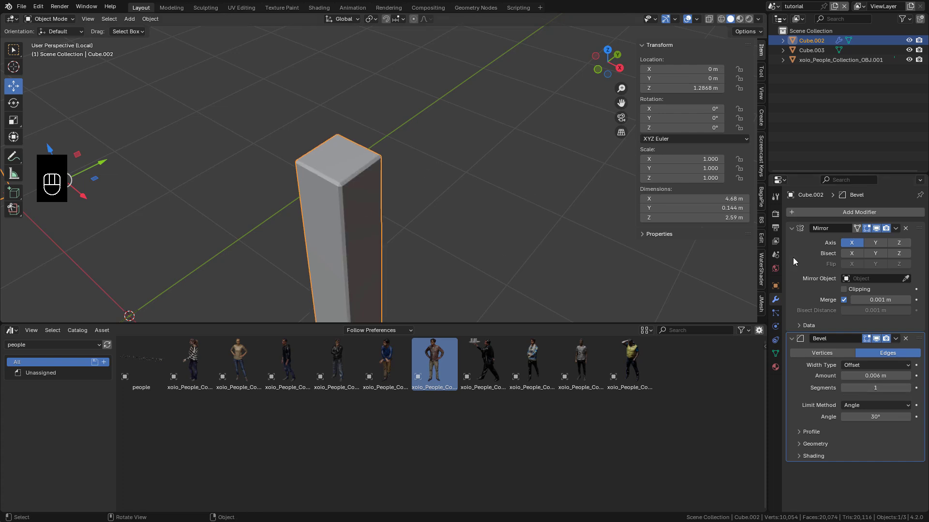
Add a Weighted Normal modifier to the posts.
click(799, 213)
click(797, 211)
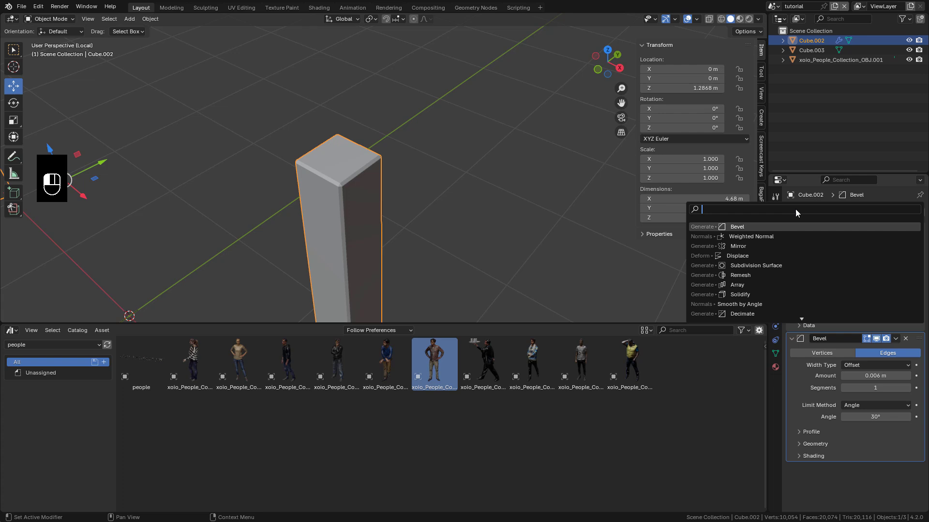
click(769, 237)
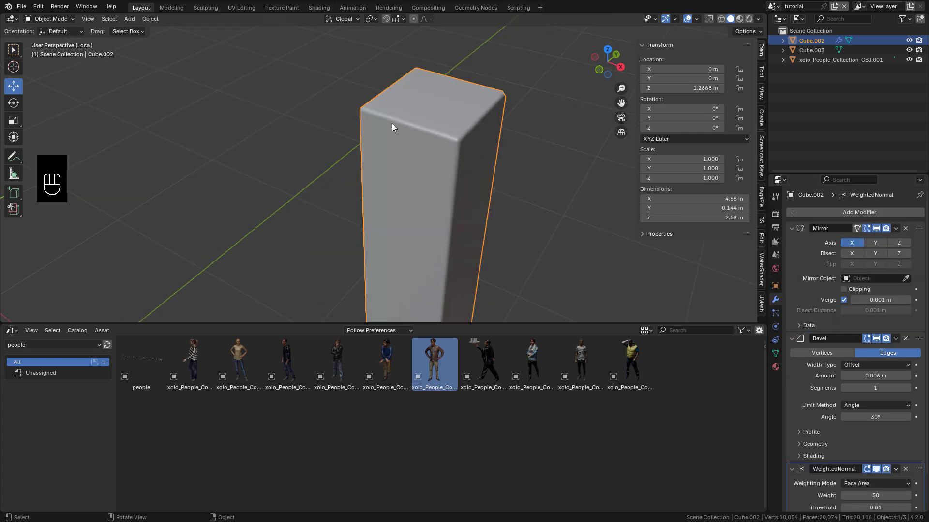
Move the Bevel modifier to the start of the modifier stack and apply it.
scroll(468, 140, down, 5)
drag(918, 339, 908, 207)
scroll(909, 207, up, 2)
click(896, 228)
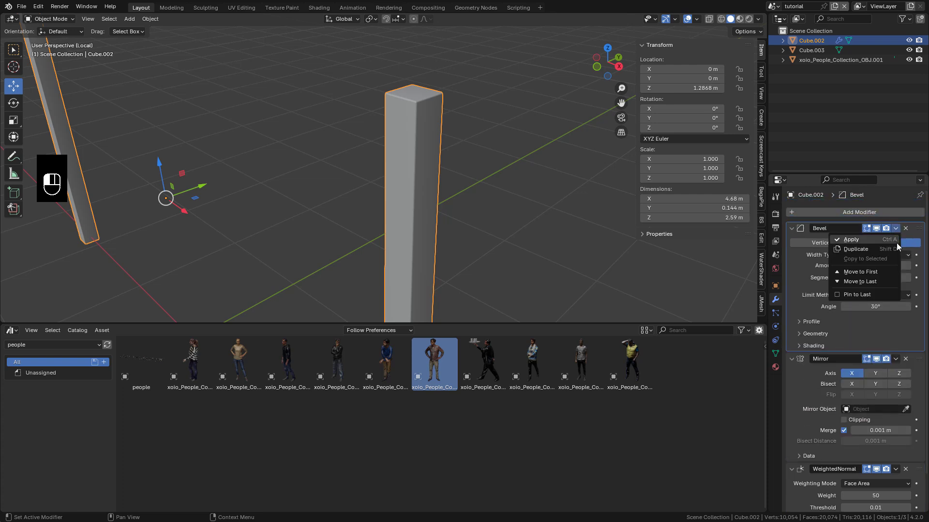
click(860, 240)
Mark seams around the post's top and bottom edge loops and along one vertical edge.
scroll(471, 176, down, 2)
key(Tab)
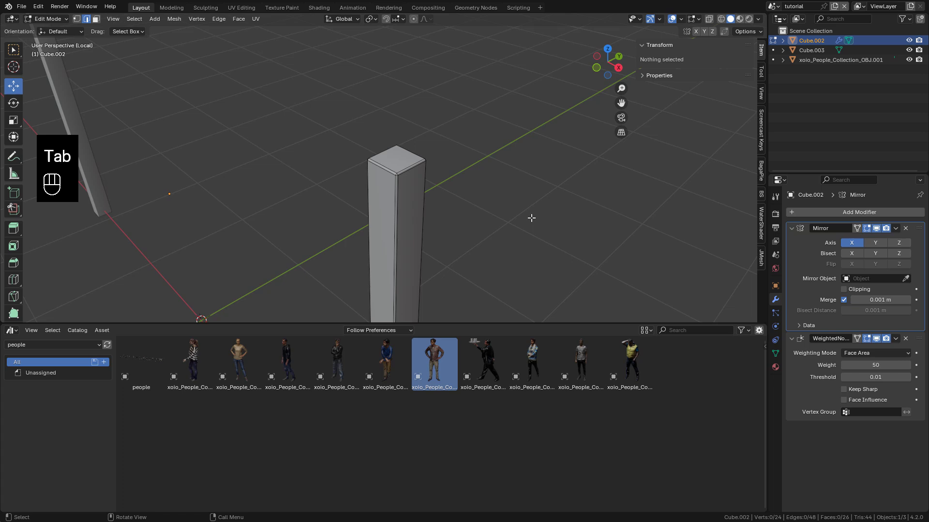
alt+click(378, 175)
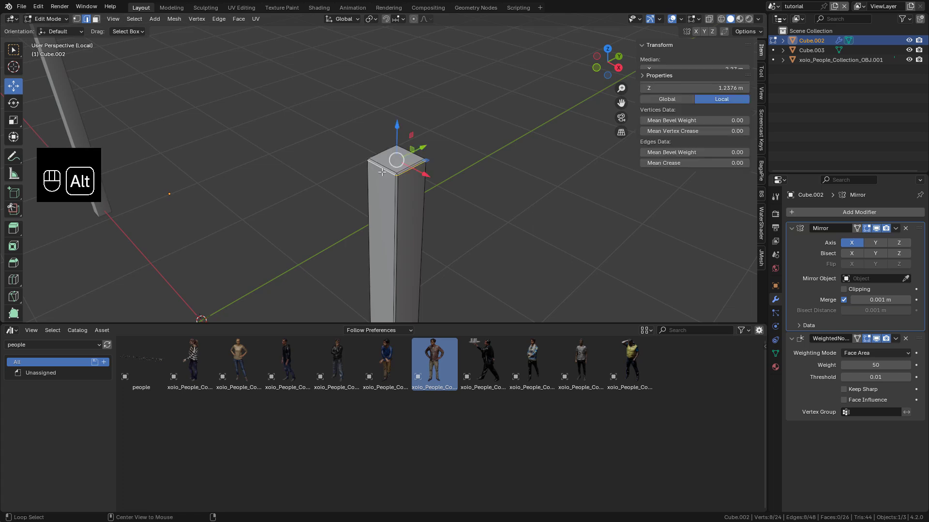
middle_drag(377, 175, 475, 104)
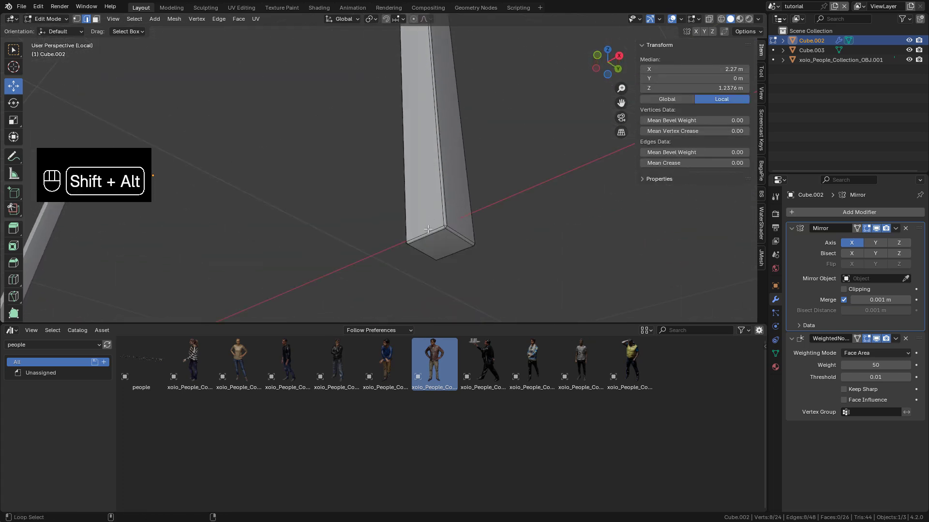
alt+shift+click(446, 236)
middle_drag(446, 232, 295, 220)
shift+middle_drag(295, 221, 420, 242)
shift+middle_drag(362, 203, 433, 266)
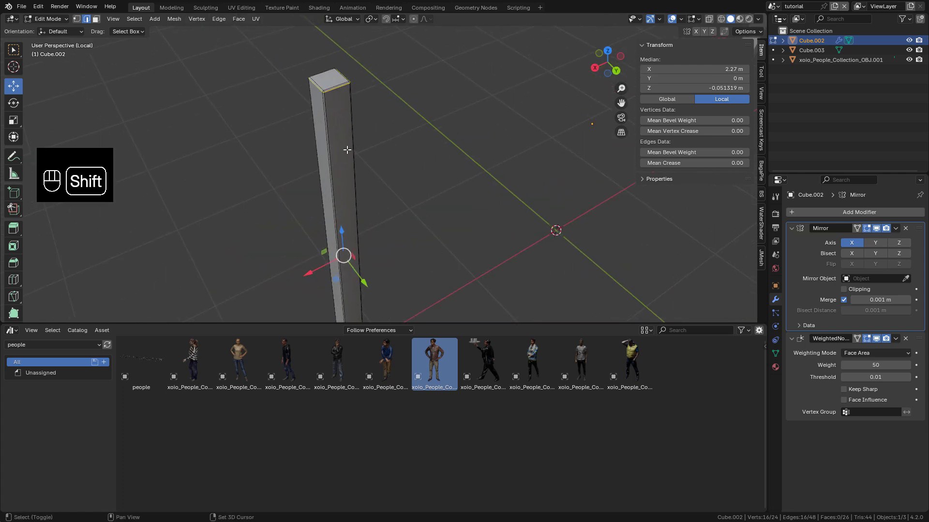
shift+click(348, 150)
key(u)
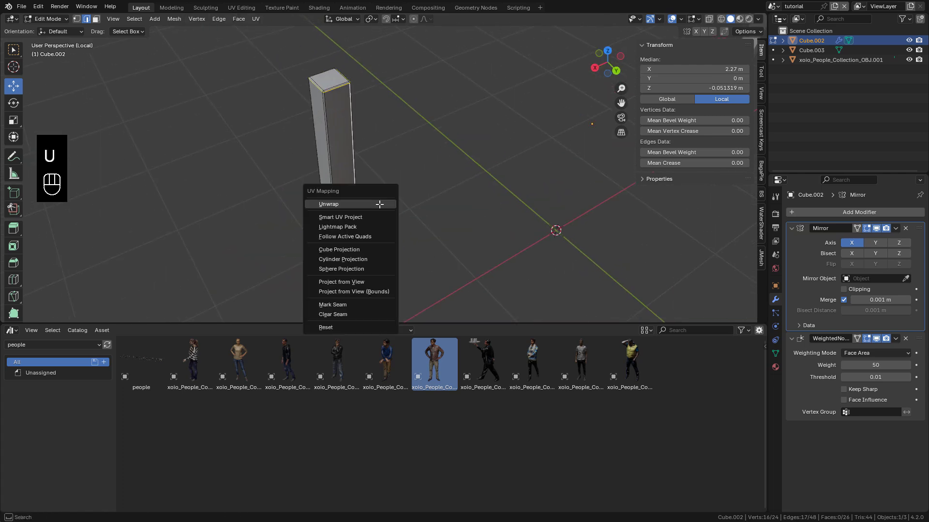
click(350, 305)
Unwrap the UVs of the entire post and return to Object Mode.
middle_drag(374, 206, 474, 186)
key(a)
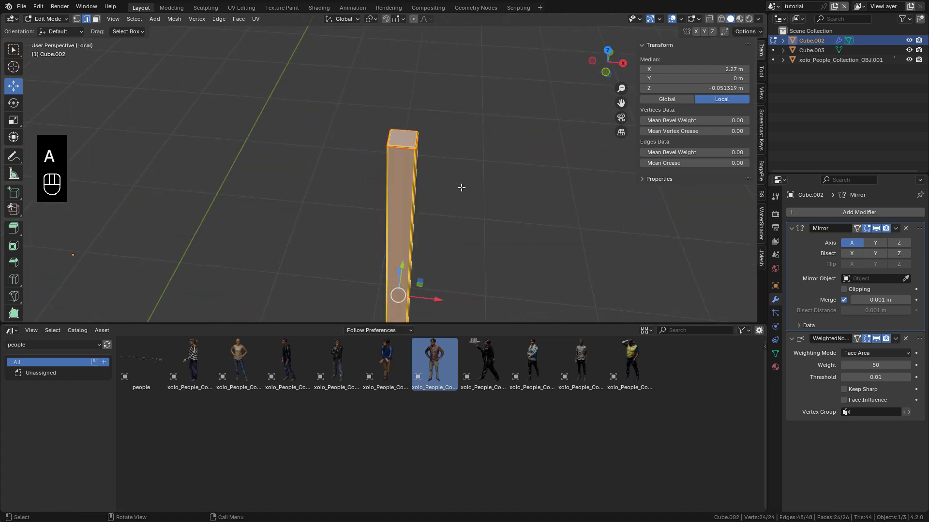
key(u)
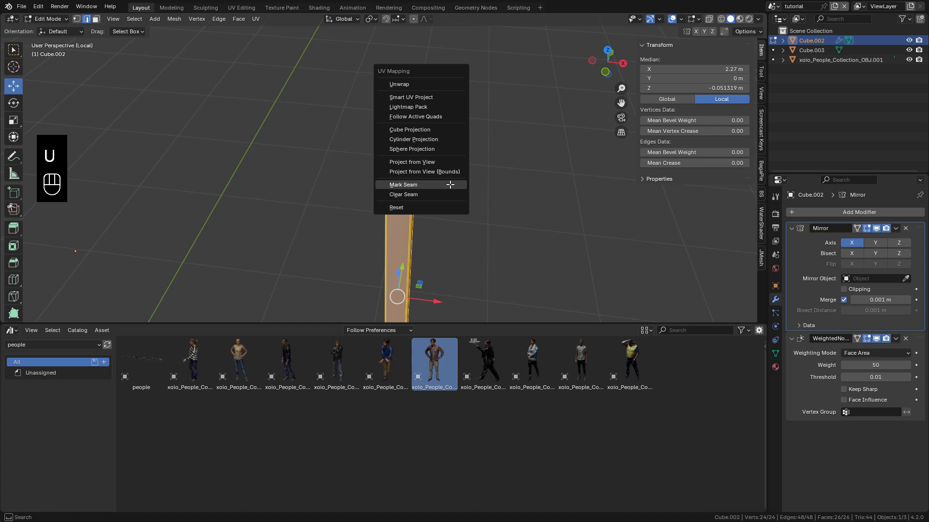
click(421, 86)
key(Tab)
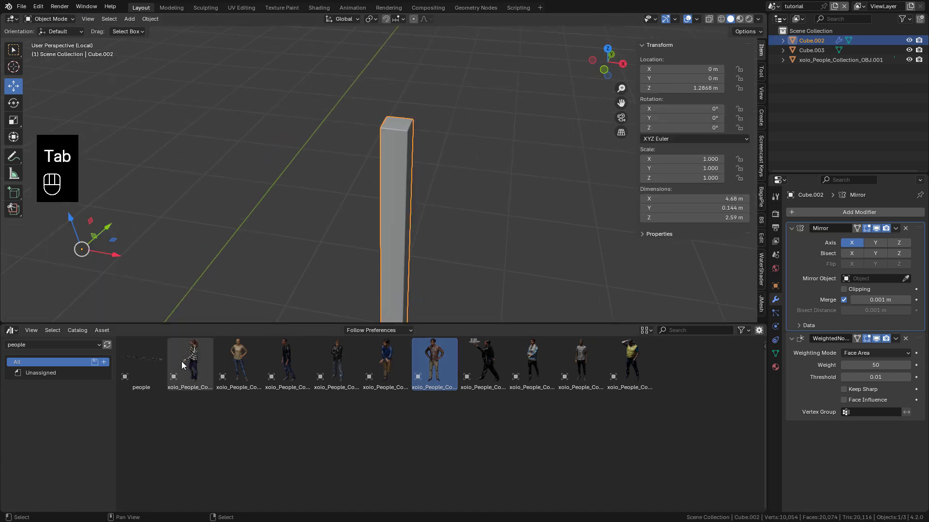
Switch the Asset Browser area to the Shader Editor and create a new material for the posts.
click(11, 331)
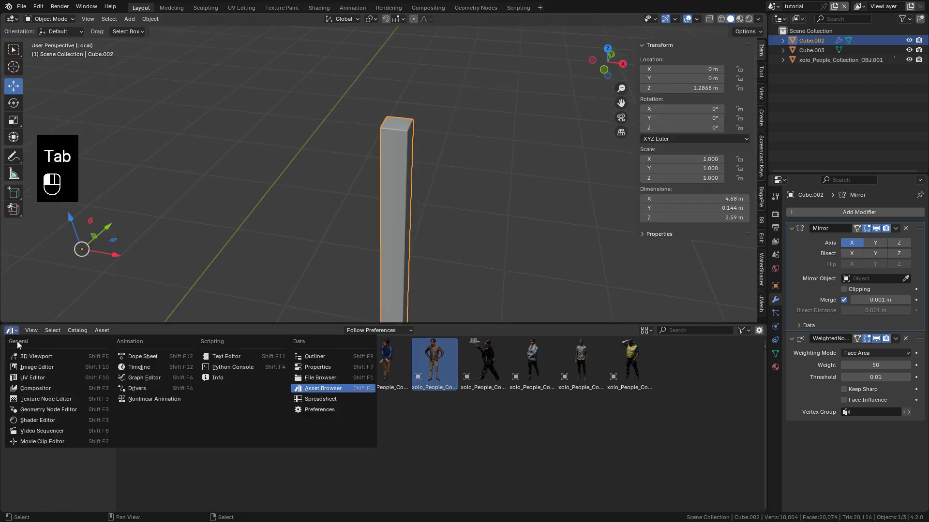
click(66, 420)
click(391, 332)
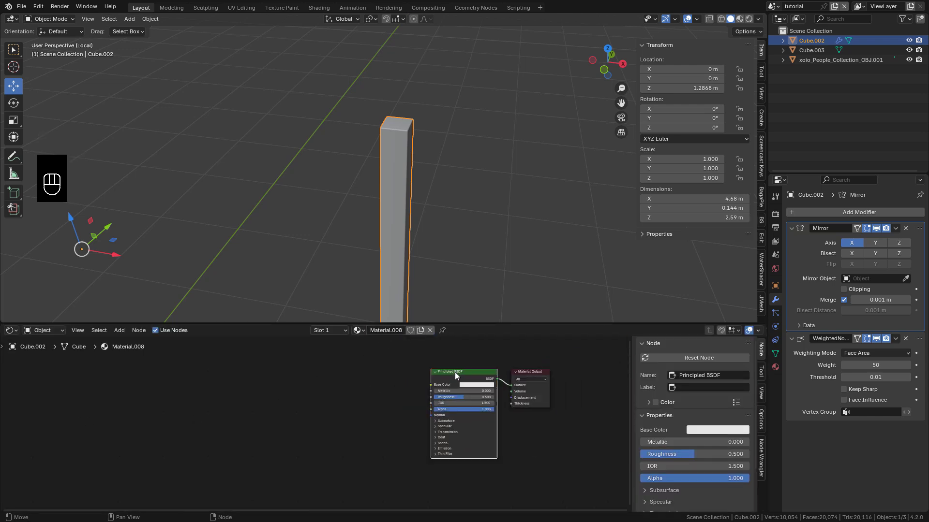
Build a Principled texture setup from rough_wood_diff_4k.jpg, rough_wood_nor_gl_4k.exr and rough_wood_rough_4k.exr using Node Wrangler.
key(ctrl+shift+t)
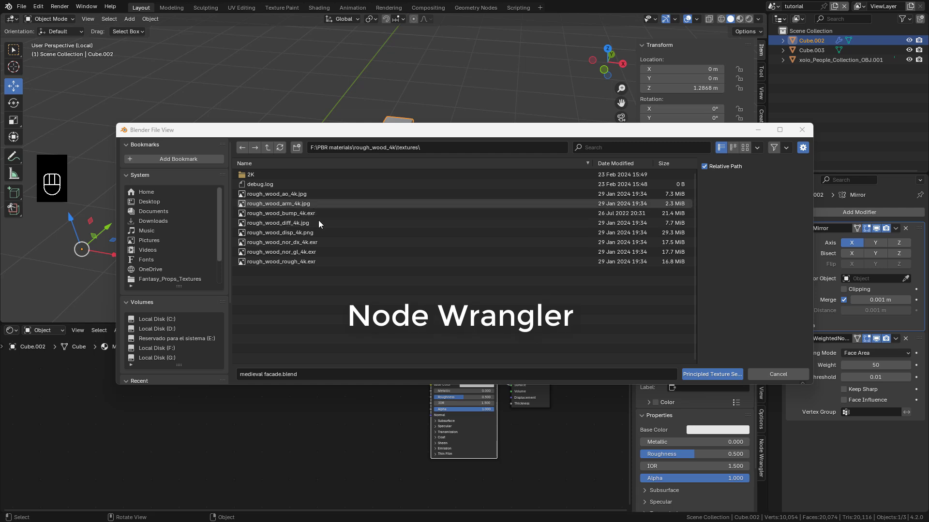
click(303, 223)
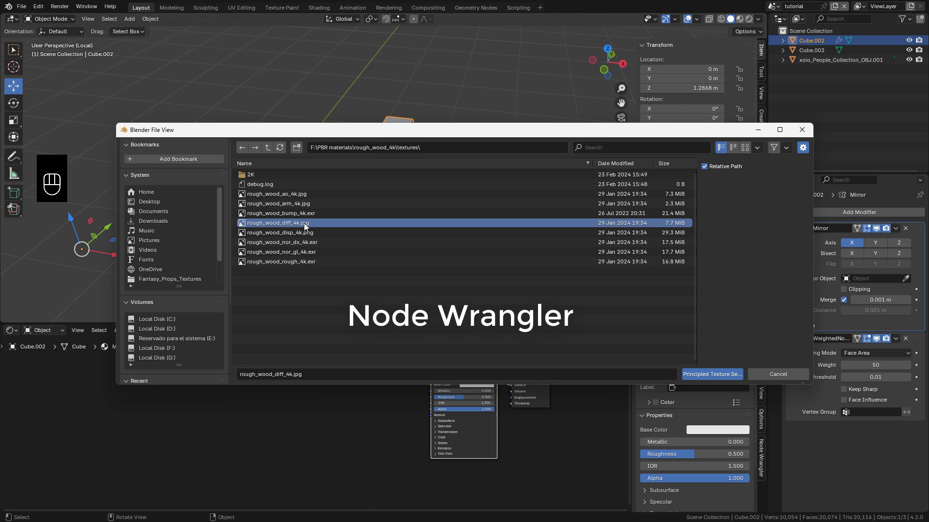
ctrl+click(300, 252)
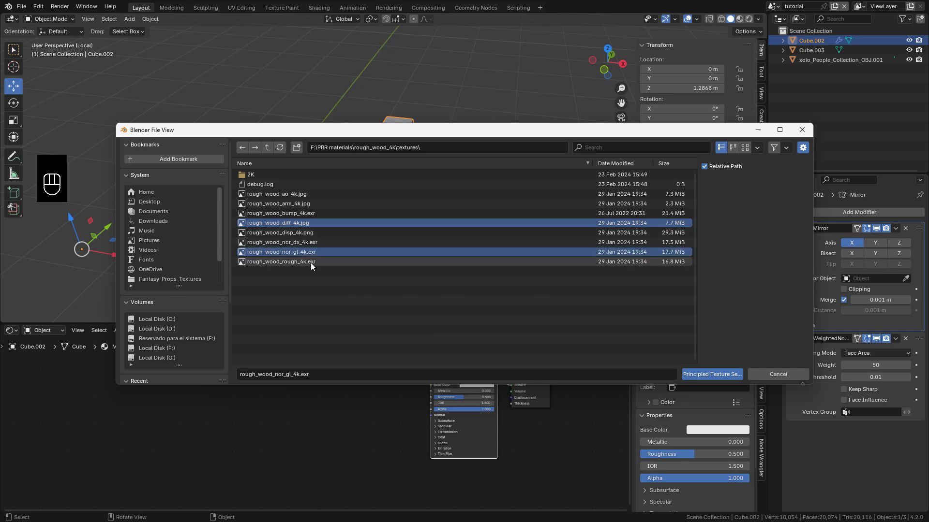
ctrl+click(311, 263)
key(Return)
Try a wood texture mapping scale of 2 on all three axes and restore it to 1.
scroll(304, 392, up, 3)
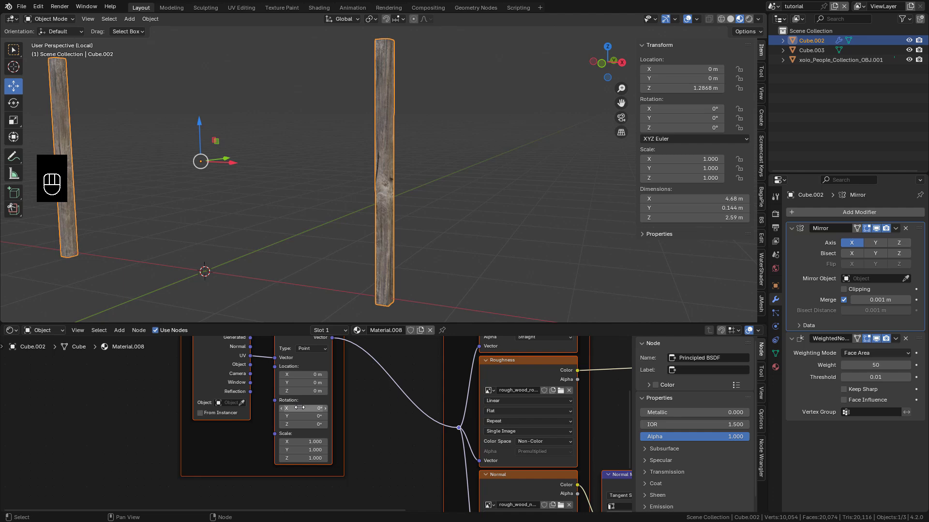
drag(315, 444, 316, 461)
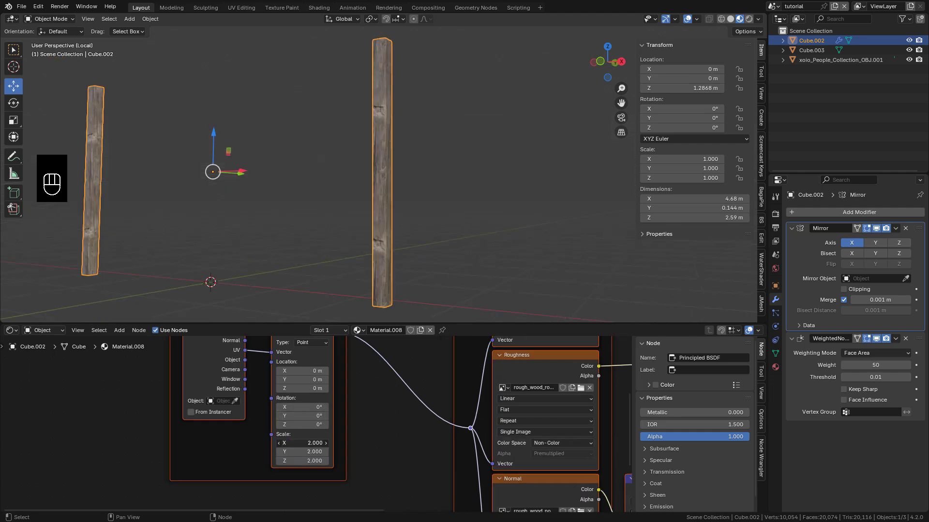
drag(312, 441, 312, 461)
text(1)
key(Return)
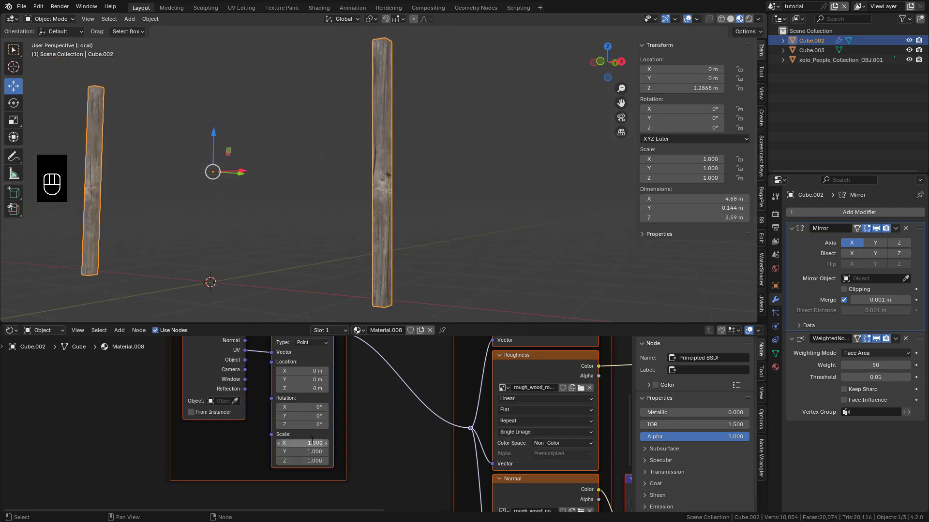
Leave local view and copy the posts' wood material to the crossbeam.
key(KP_Divide)
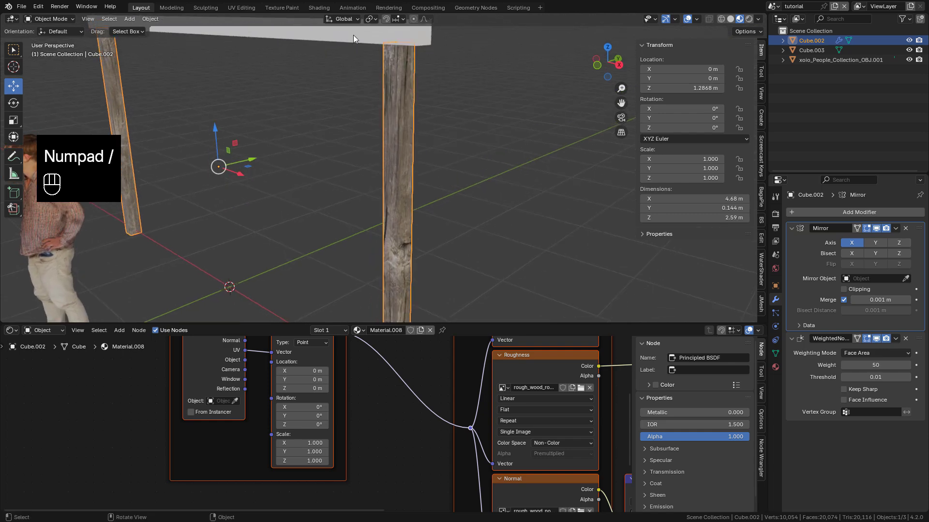
click(353, 34)
shift+middle_drag(353, 34, 375, 98)
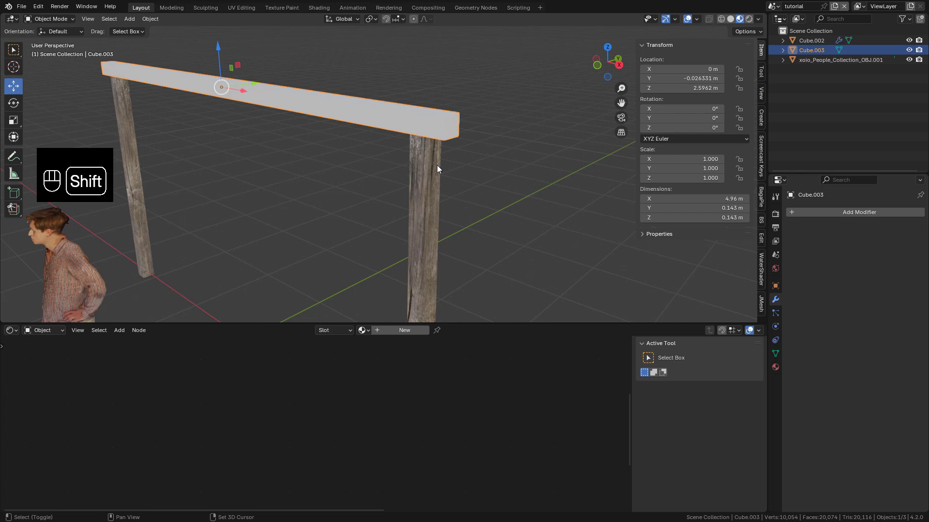
shift+click(432, 200)
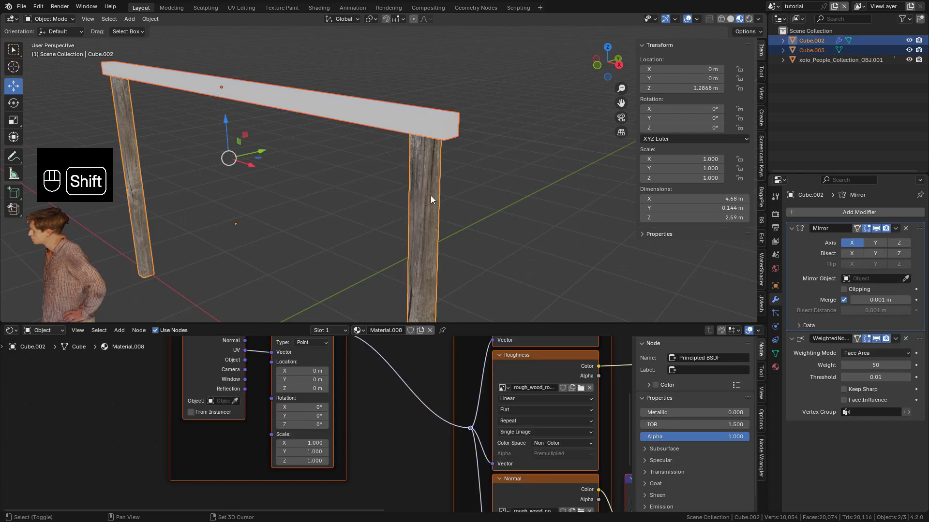
click(775, 367)
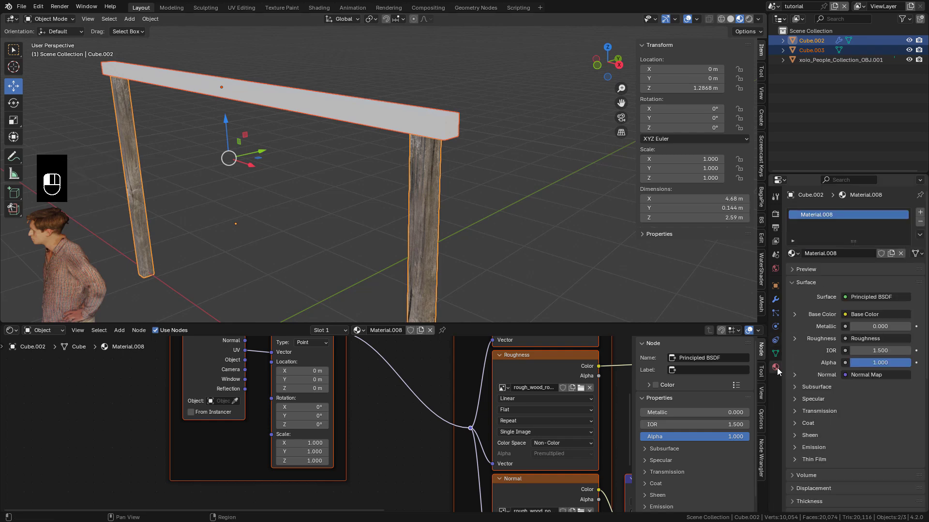
click(919, 236)
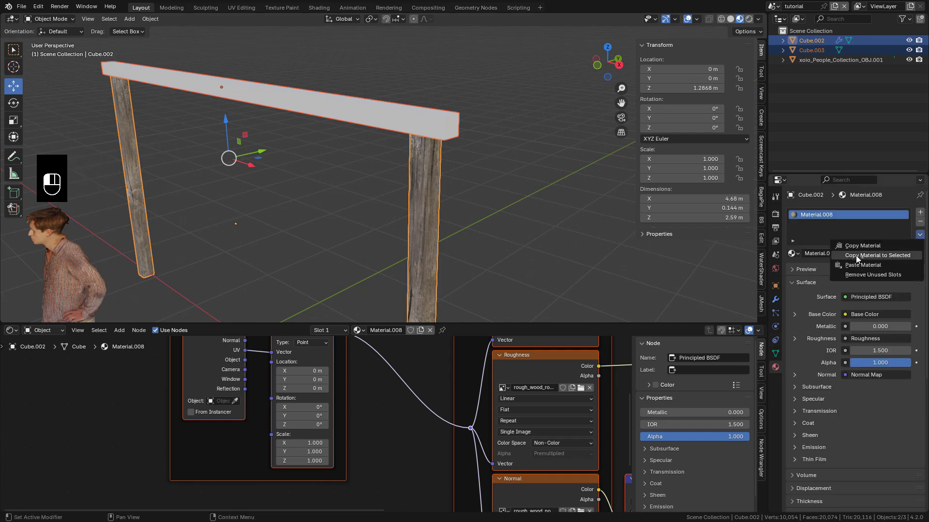
click(914, 257)
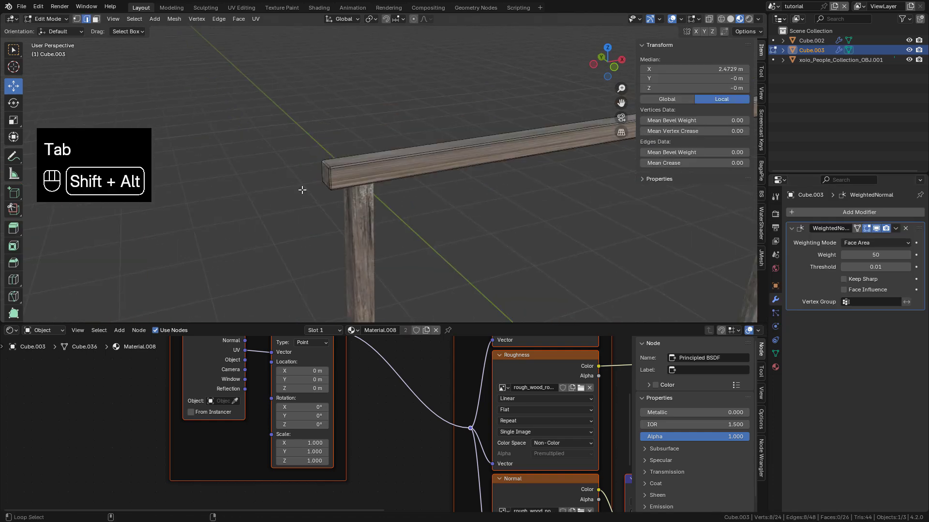
Mark the crossbeam's selected end edges as a seam and unwrap the whole beam.
key(u)
key(a)
key(u)
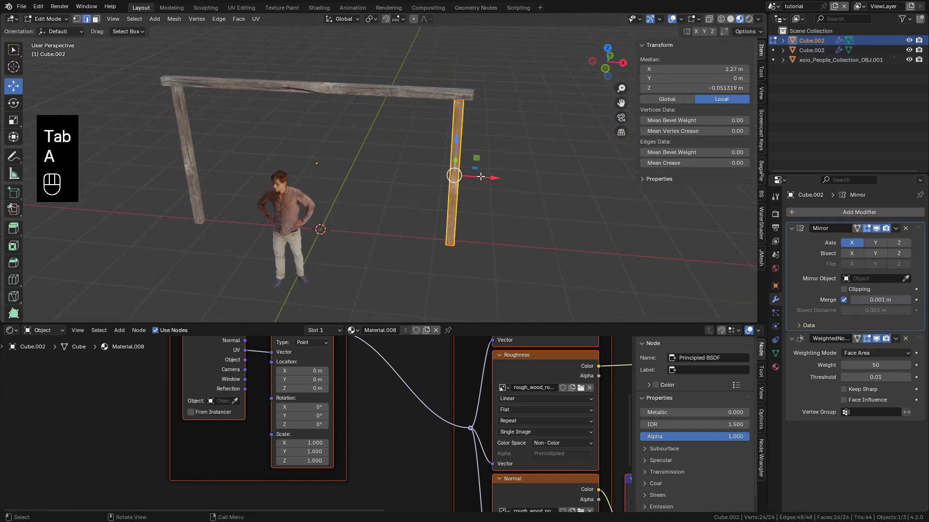
Duplicate the post three times in Edit Mode and spread the copies along the X axis beneath the crossbeam.
key(shift+d)
right_click(484, 174)
drag(485, 176, 362, 168)
key(shift+d)
right_click(449, 174)
key(shift+d)
right_click(395, 170)
Select all the posts in the mesh and unwrap them together so each gets different wood grain.
mouse_move(421, 119)
middle_down()
mouse_move(408, 90)
mouse_move(412, 109)
middle_up()
key(Tab)
key(Tab)
scroll(441, 125, up, 3)
key(a)
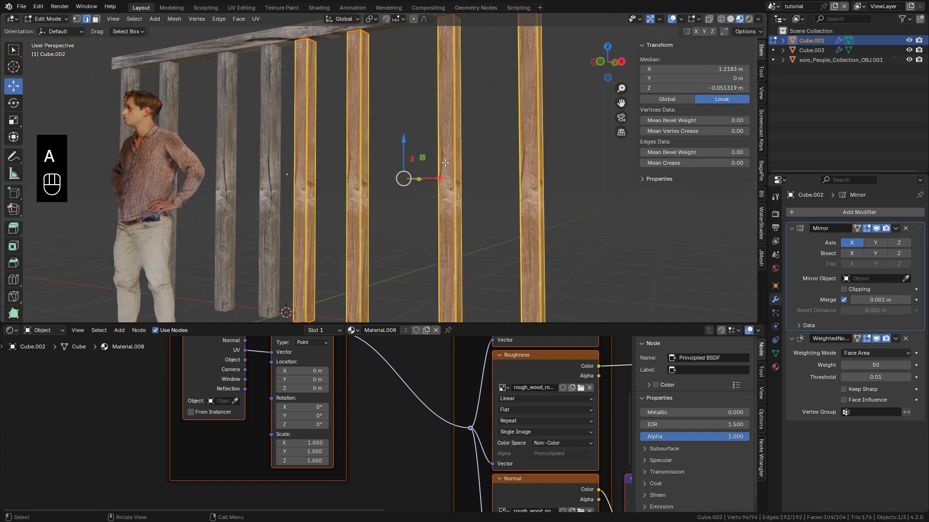
key(u)
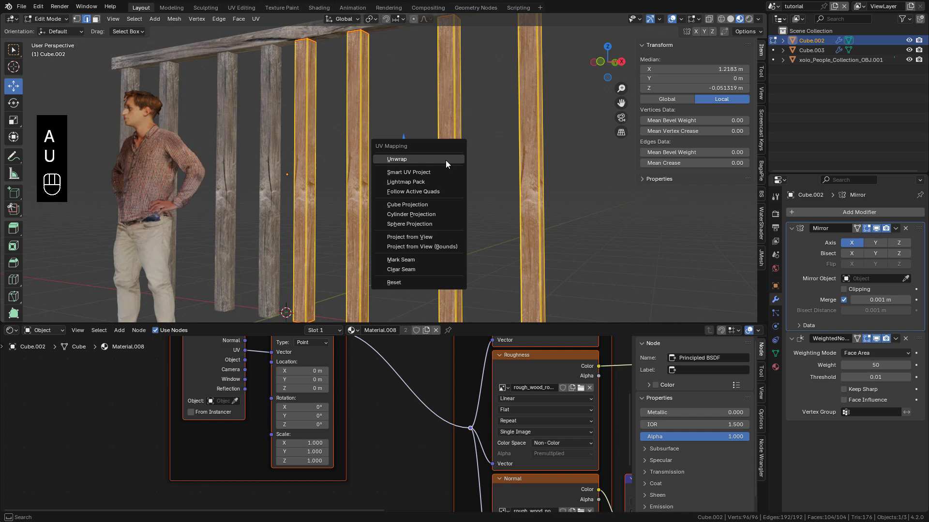
click(446, 160)
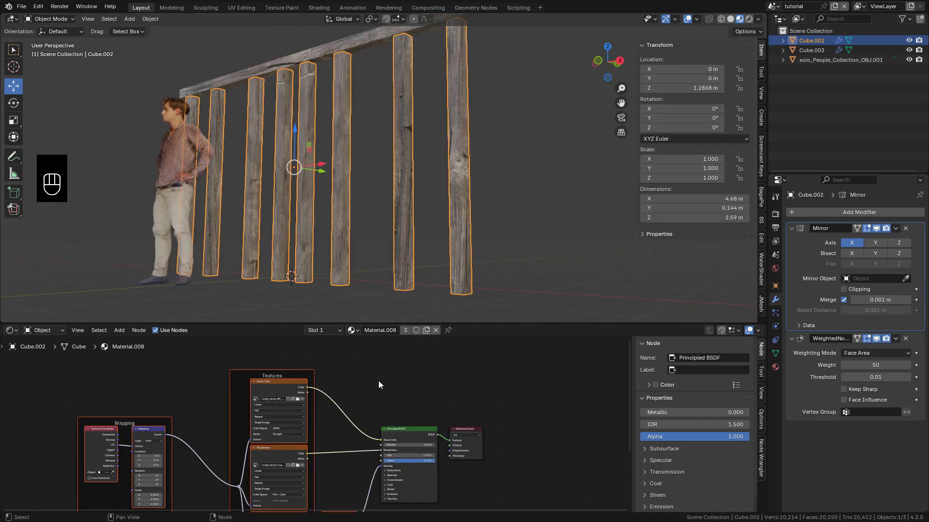
Add a Mix Color node between the Base Color texture and the Principled BSDF.
scroll(378, 381, up, 2)
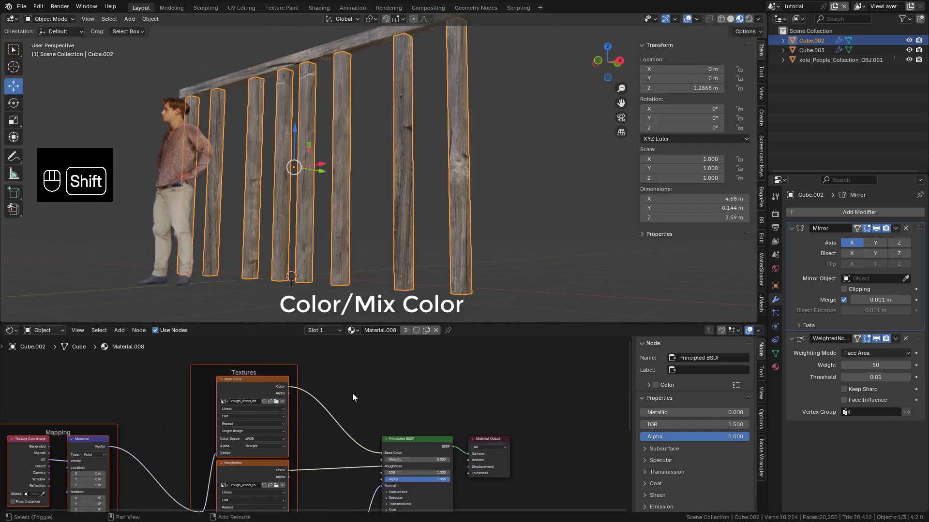
key(shift+a)
mouse_move(320, 429)
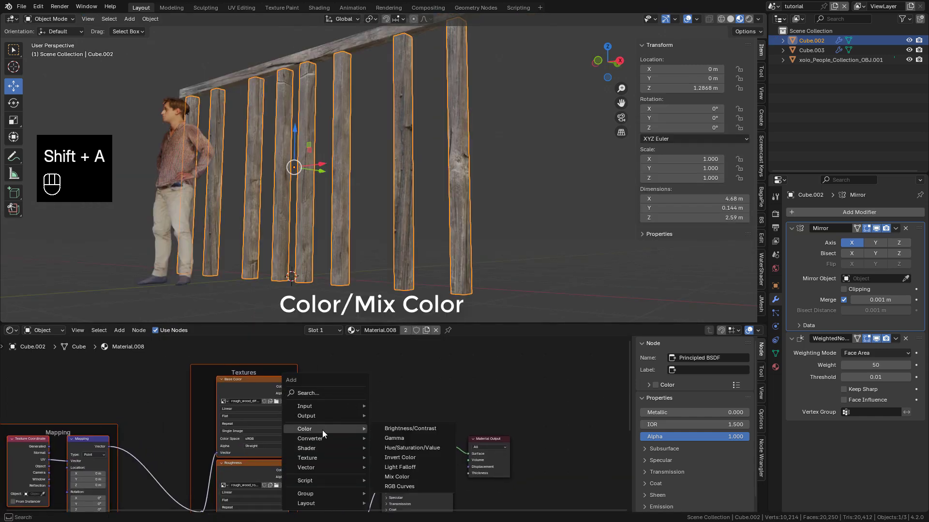
click(412, 476)
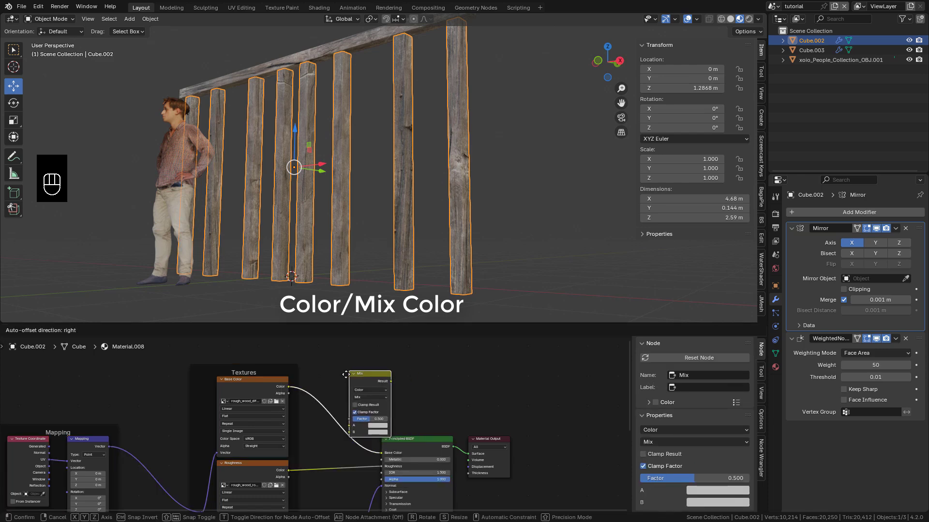
click(345, 379)
Set the Mix node's B color to a very dark brown.
middle_drag(371, 376, 378, 398)
click(400, 446)
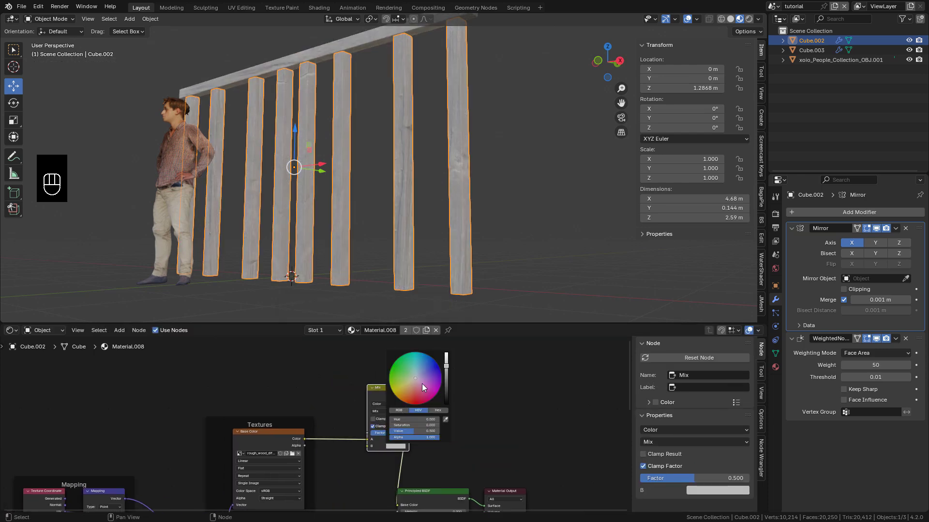
drag(421, 385, 446, 401)
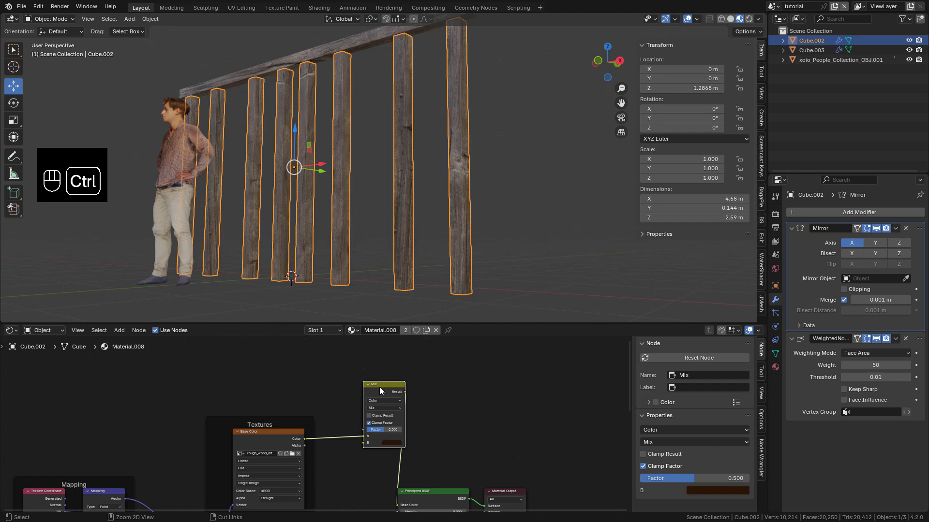
Add an Image Texture with mapping nodes to the Mix node's Factor and load grunge1.jpg into it.
key(ctrl+t)
click(221, 357)
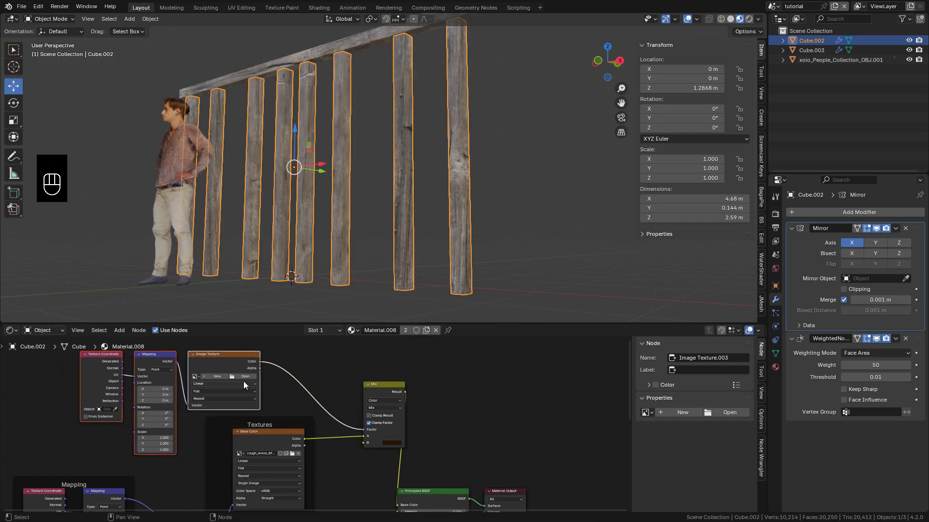
click(244, 377)
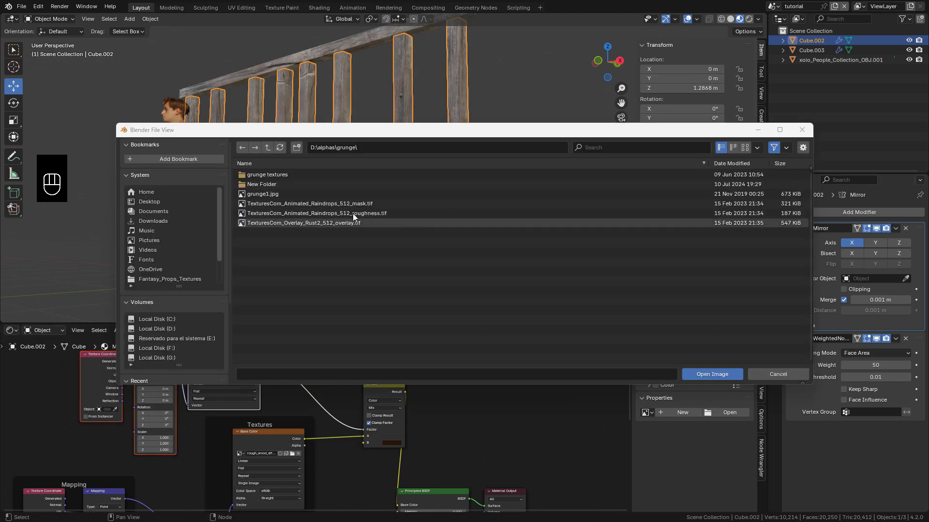
click(317, 193)
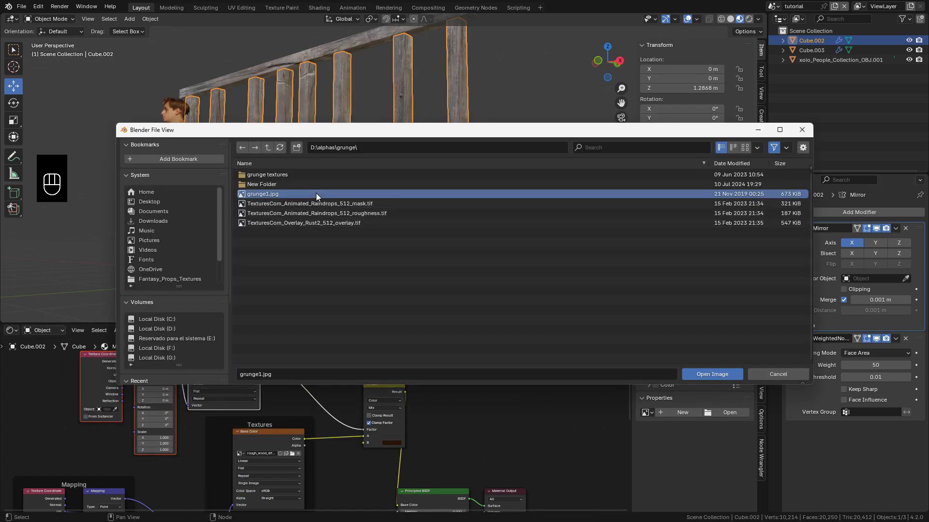
click(717, 373)
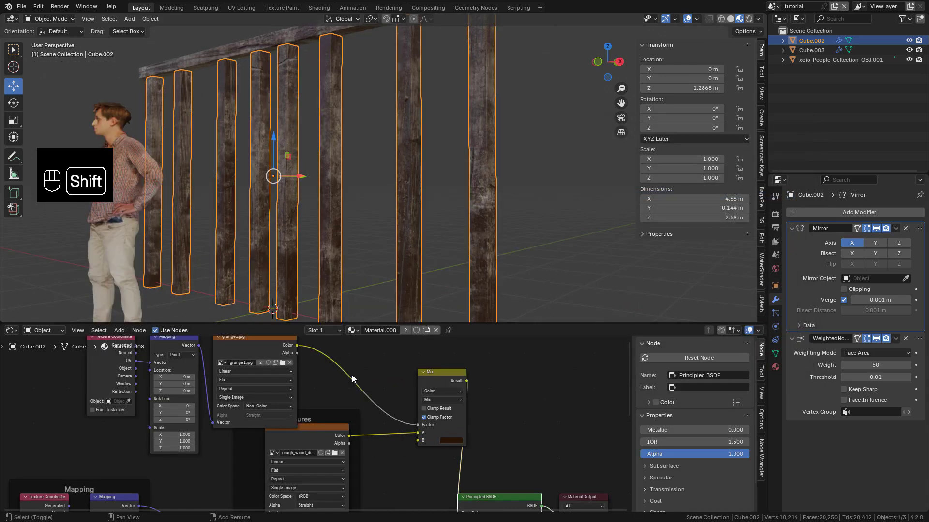
Insert a Color Ramp node between the grunge1.jpg texture's Color output and the Mix node's Factor.
key(shift+a)
mouse_move(329, 392)
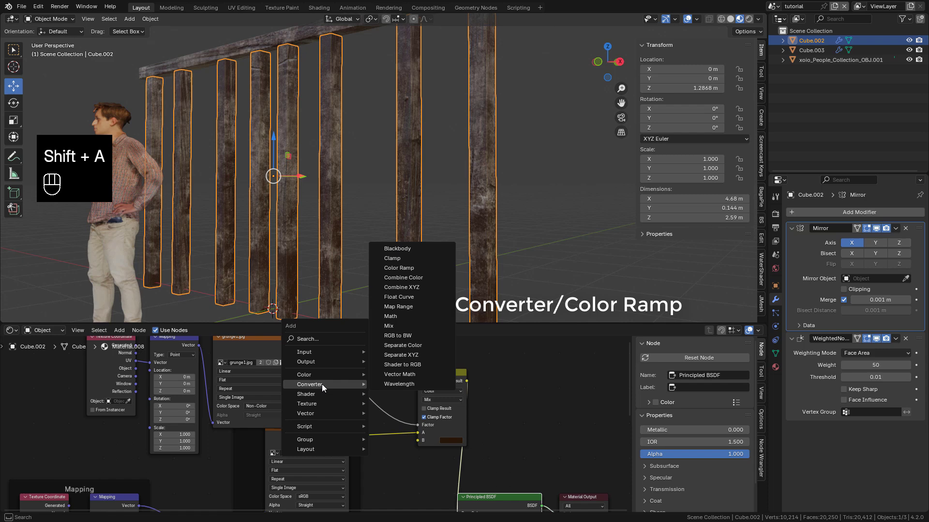
click(396, 272)
click(382, 402)
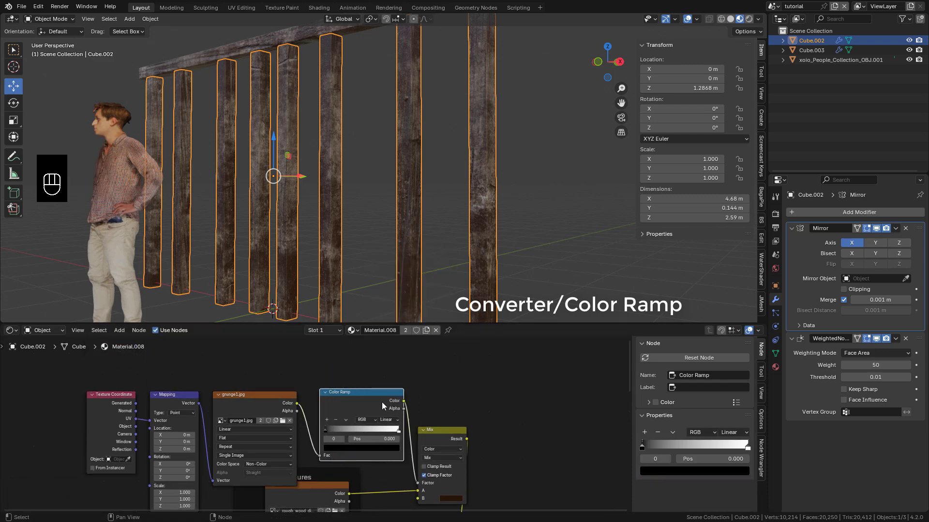
Move the Color Ramp's black stop to about one third of the gradient and darken the white stop to value 0.781.
drag(384, 429, 345, 430)
click(399, 430)
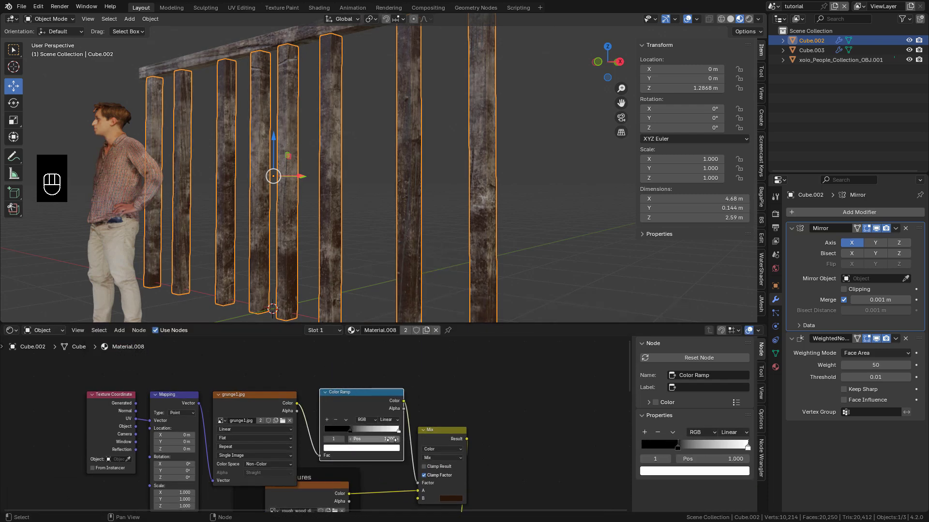
click(382, 448)
mouse_move(394, 356)
mouse_down()
mouse_move(394, 368)
mouse_move(394, 342)
mouse_up()
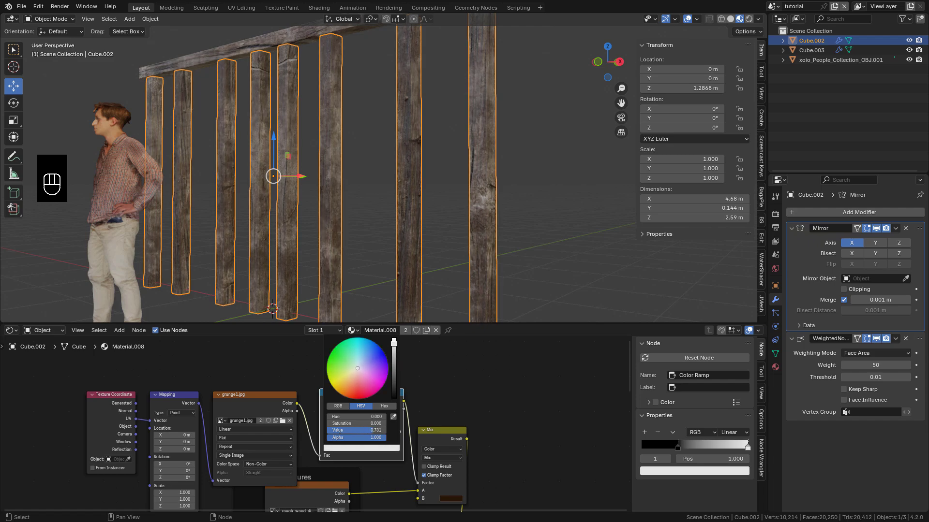
middle_drag(387, 204, 405, 166)
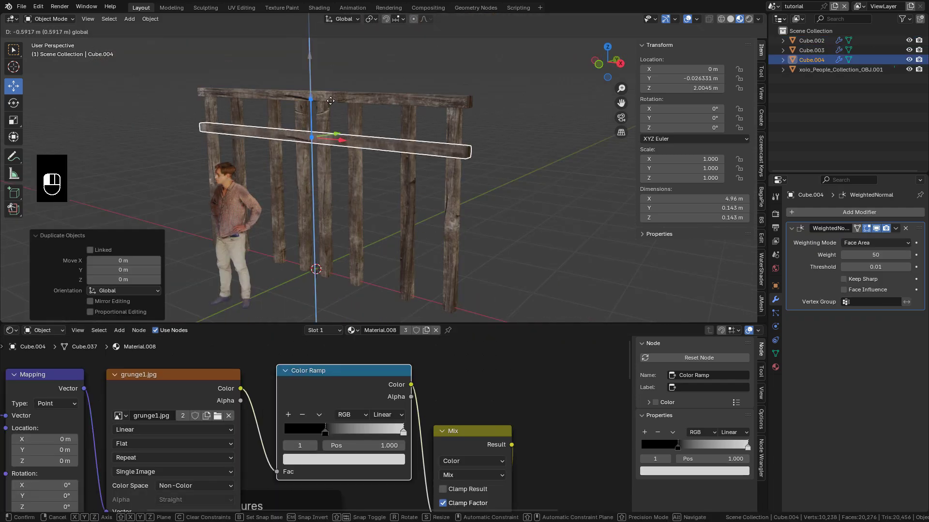
Lower the duplicated top beam along Z by about 0.59 m to form an upper crossbeam.
key(g)
key(z)
drag(363, 109, 363, 108)
Thin the copied crossbeam in Z, scale it by about 0.907 to 4.5 m long, and shift it about 0.11 m along Y.
key(s)
key(z)
key(s)
middle_drag(477, 148, 357, 170)
drag(283, 136, 290, 130)
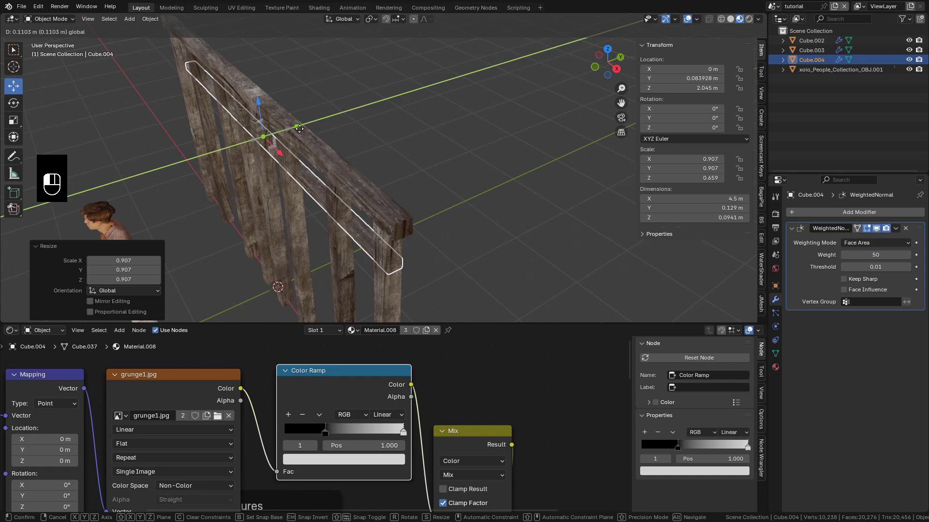
Duplicate the crossbeam and move the copy down the posts to form a lower crossbeam.
key(shift+d)
drag(332, 97, 332, 208)
middle_drag(411, 194, 358, 195)
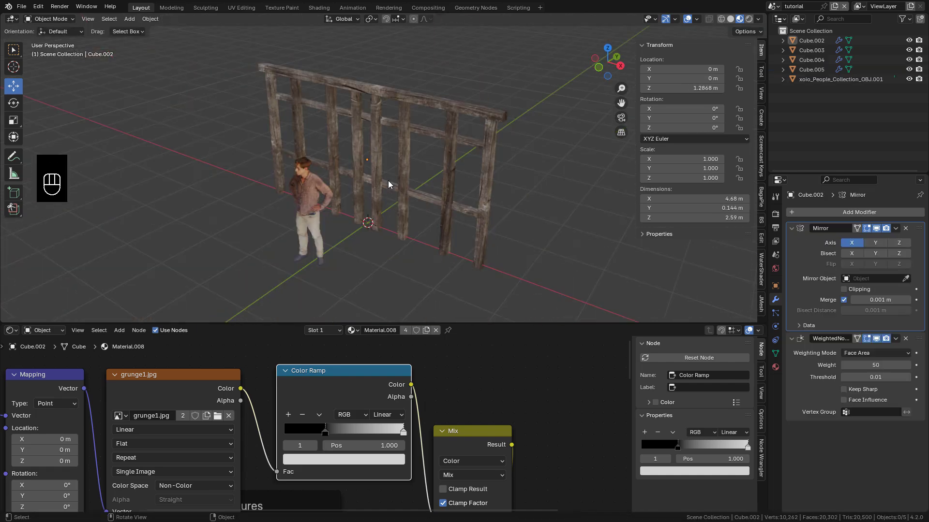
Add a plane and scale it into a narrow plank about 0.41 m wide and 3.66 m long.
key(shift+a)
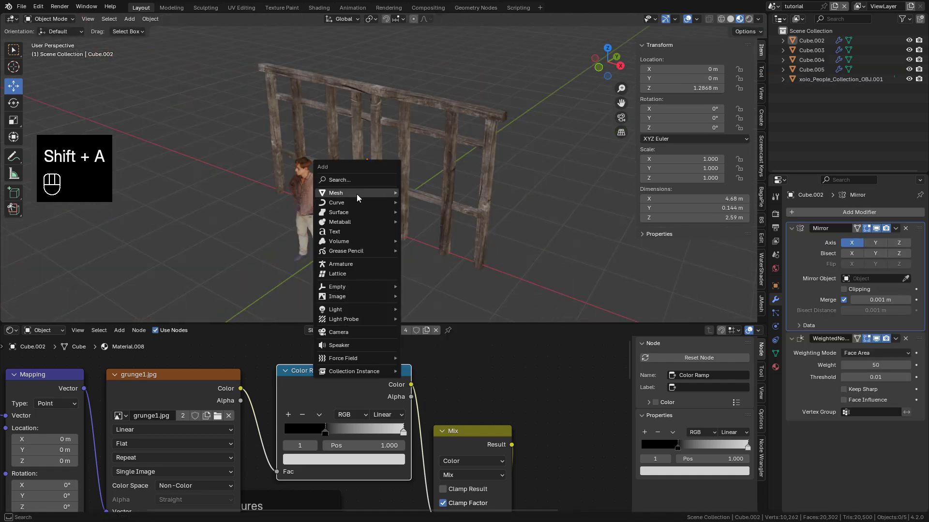
mouse_move(356, 194)
click(420, 193)
middle_drag(445, 214, 484, 255)
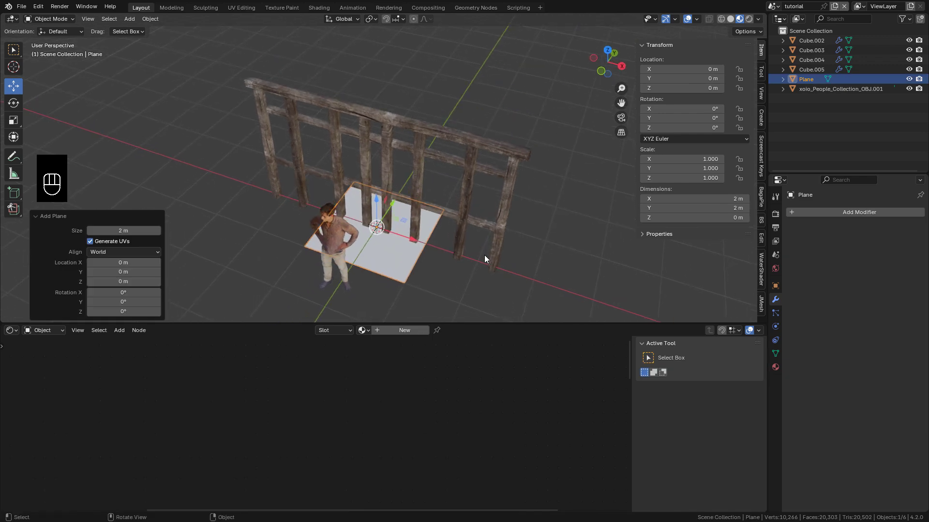
key(s)
key(x)
click(394, 237)
key(s)
key(y)
middle_drag(394, 237, 418, 220)
click(432, 208)
Stand the plank upright by rotating it 90° about X and move it to the right end bay in front view.
key(r)
key(x)
key(9)
key(0)
key(Return)
key(KP_1)
key(g)
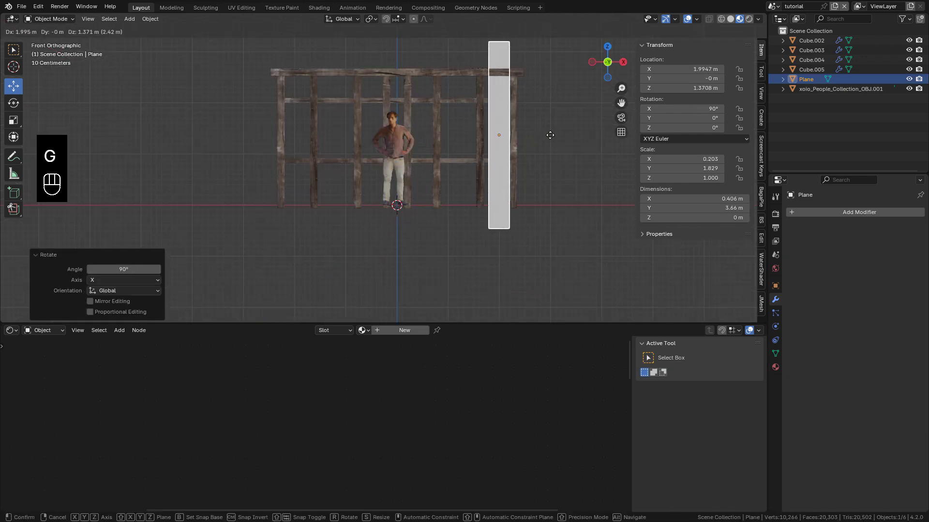
Add a Solidify modifier to the plank with a thickness of 0.053 m.
click(843, 212)
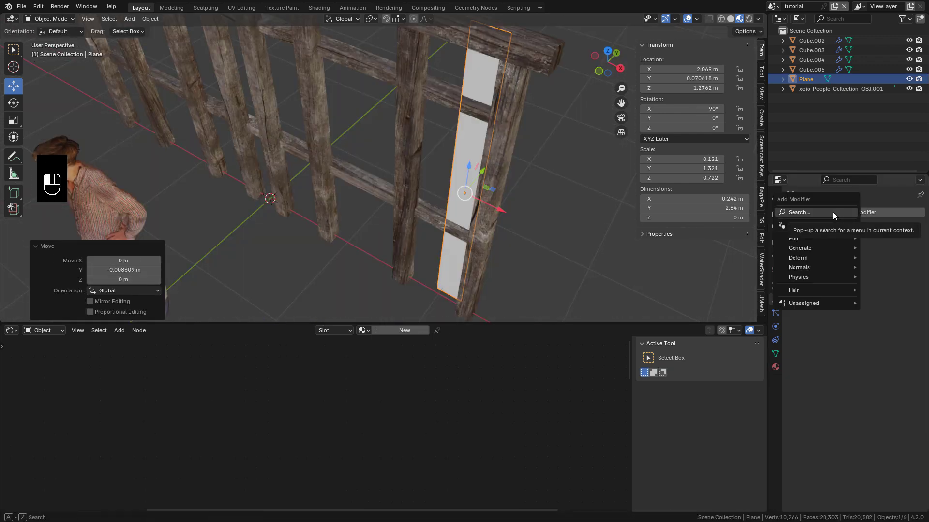
click(833, 213)
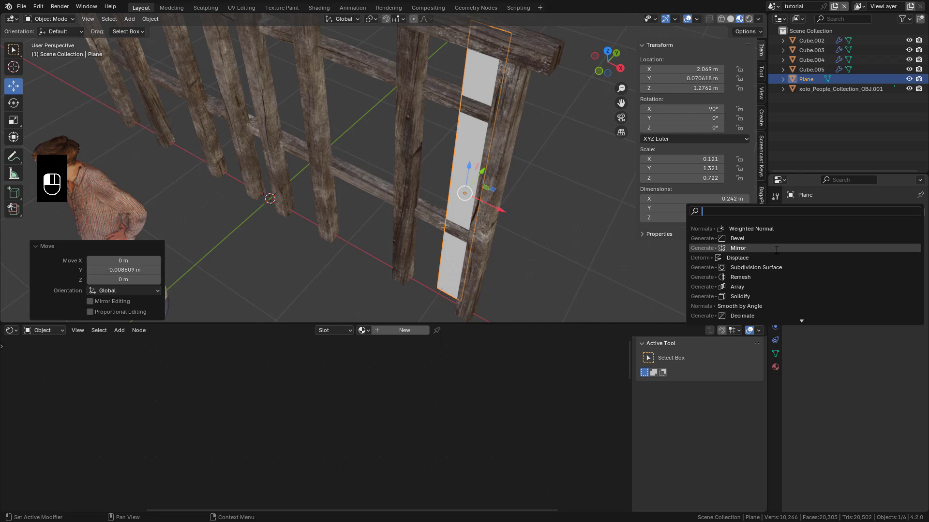
click(776, 298)
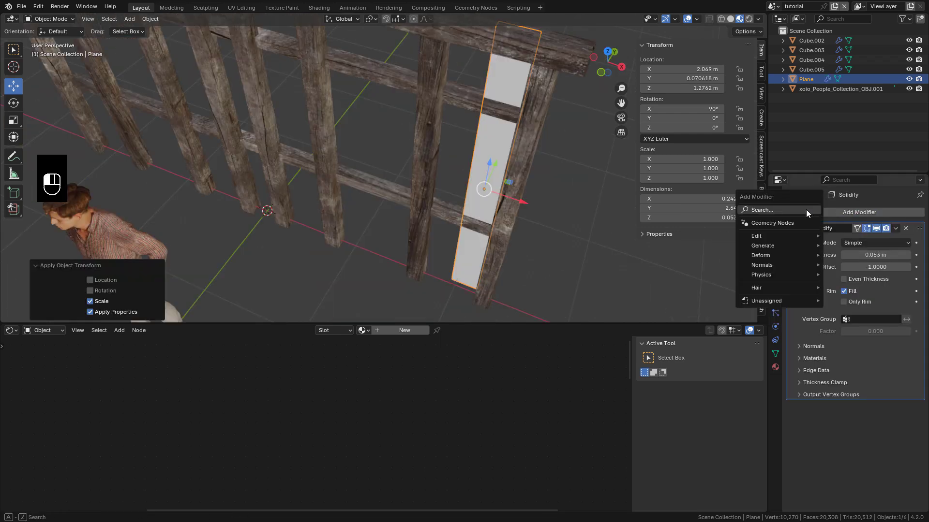
Add an Array modifier to the plank with 14 copies and a relative X offset of -0.960.
click(806, 210)
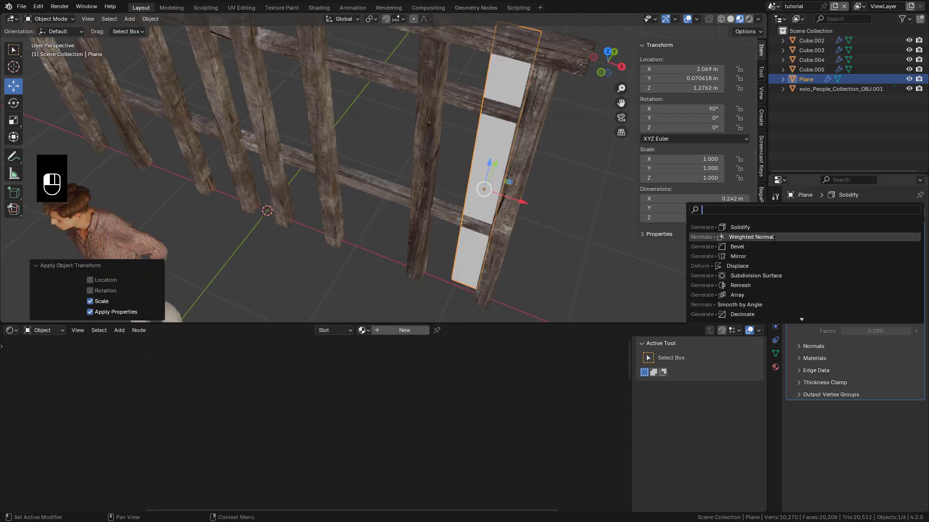
click(759, 294)
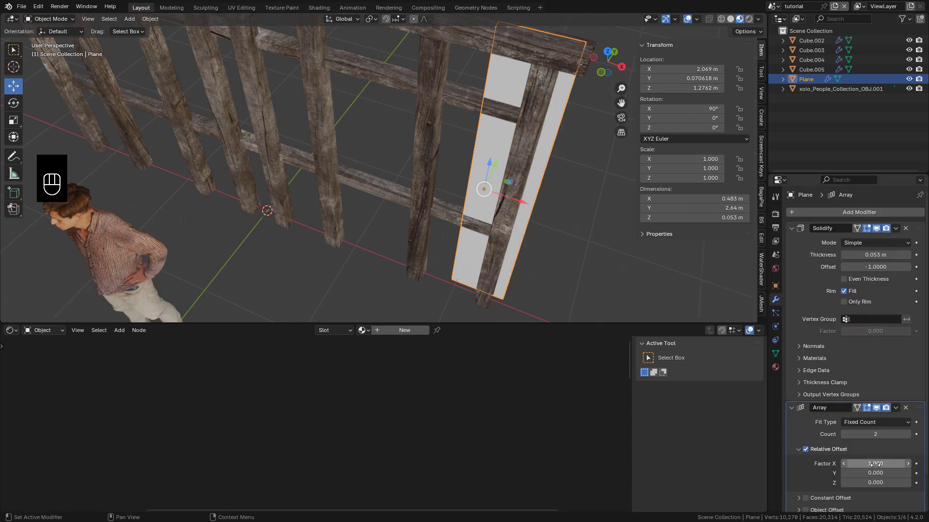
shift+drag(875, 463, 844, 464)
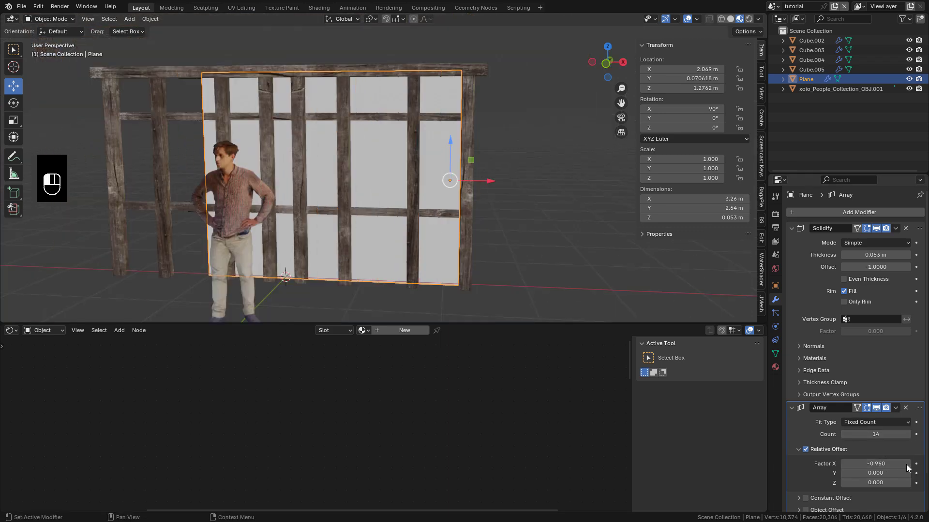
Undo the latest adjustments and refit the plank array with a count of 17 and a relative X offset of -1.060.
key(ctrl+z)
key(ctrl+z)
key(ctrl+z)
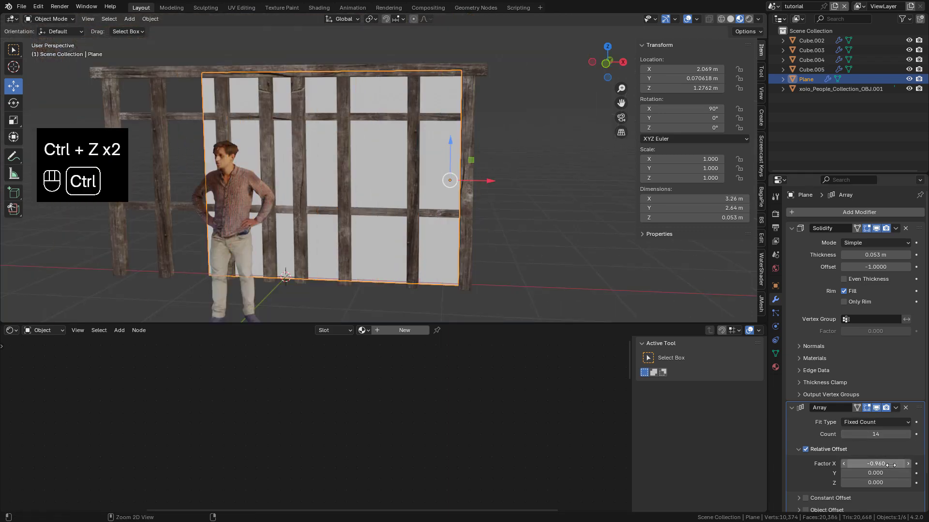
key(Tab)
key(Tab)
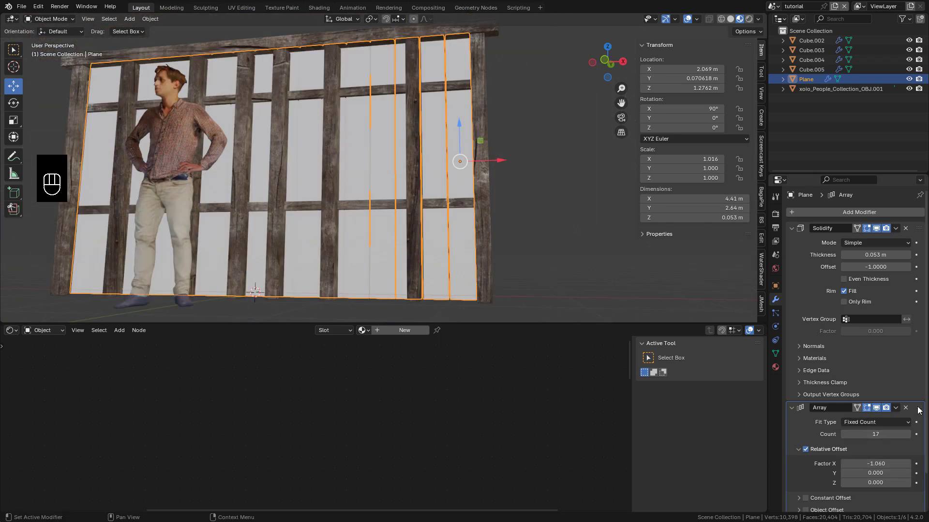
Reorder the Array modifier above Solidify and apply it.
drag(919, 410, 897, 230)
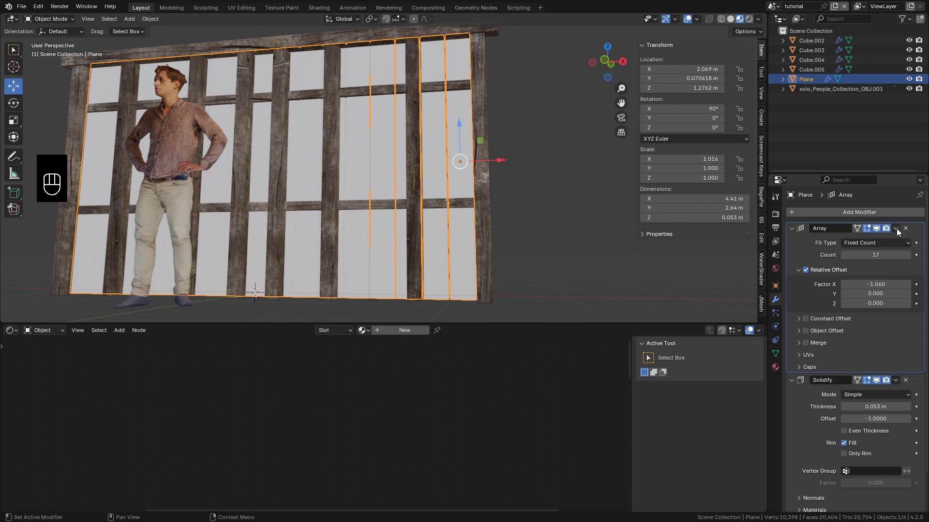
click(897, 229)
click(873, 240)
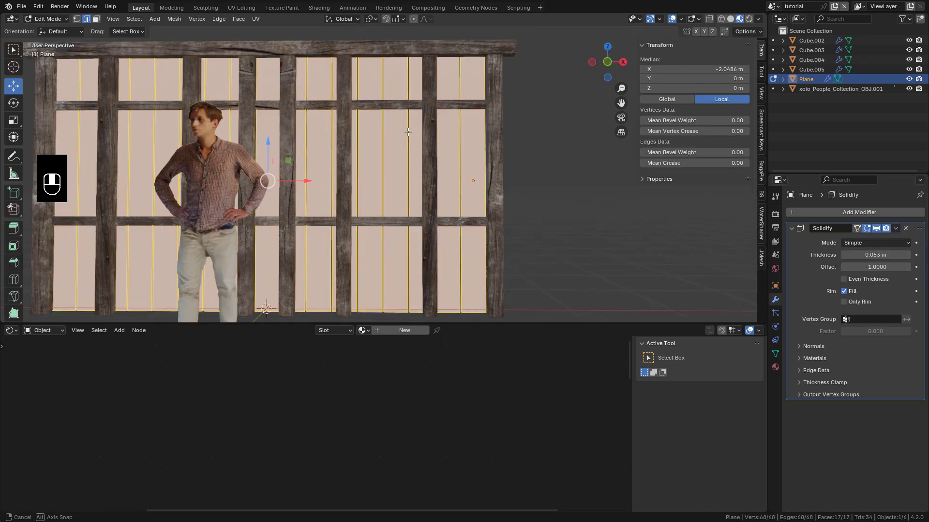
Add loop cuts across the planks of the second bay from the right at the heights of the upper and lower crossbeams.
key(ctrl+r)
key(ctrl+r)
click(393, 108)
key(ctrl+r)
click(385, 107)
key(ctrl+r)
click(383, 109)
key(ctrl+r)
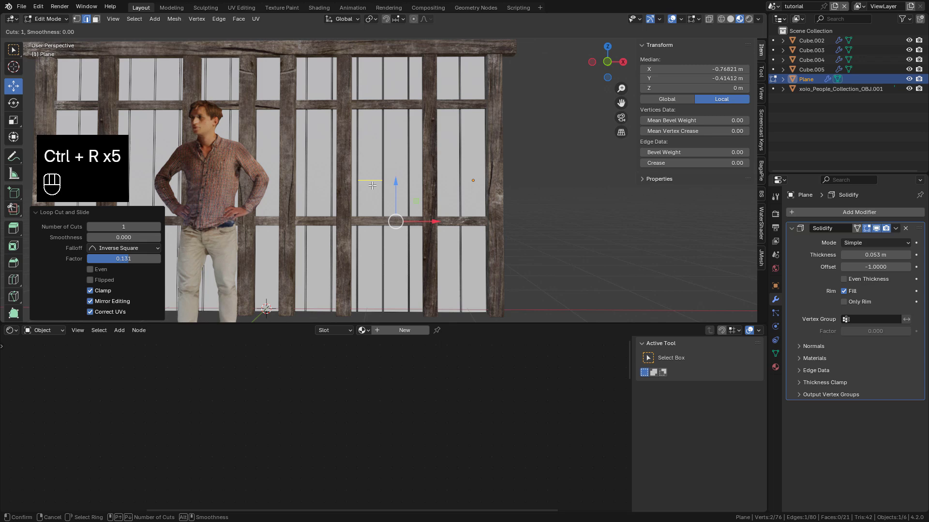
key(ctrl+r)
key(ctrl+r)
click(344, 114)
click(344, 114)
key(ctrl+r)
double_click(346, 107)
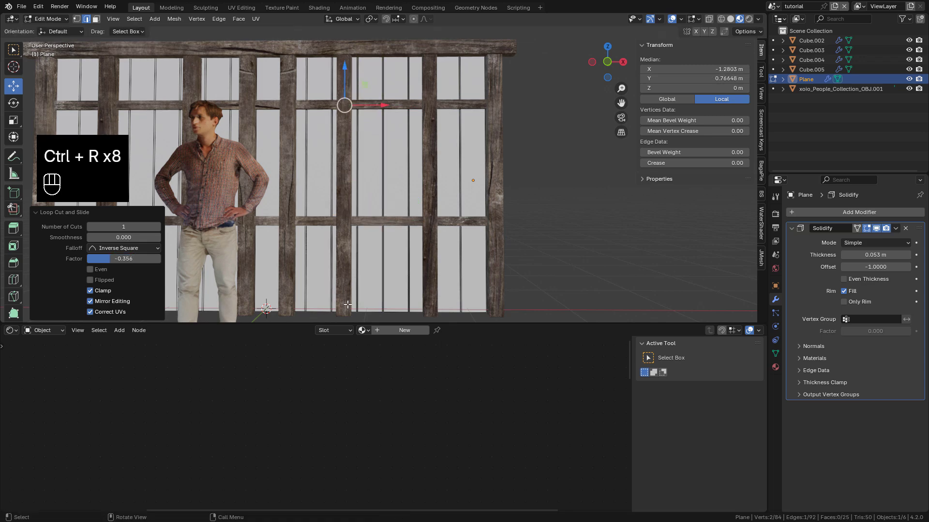
key(ctrl+r)
double_click(350, 116)
Delete the plank faces between the two crossbeams in the cut bay to open a window.
key(3)
click(354, 157)
shift+click(372, 159)
key(x)
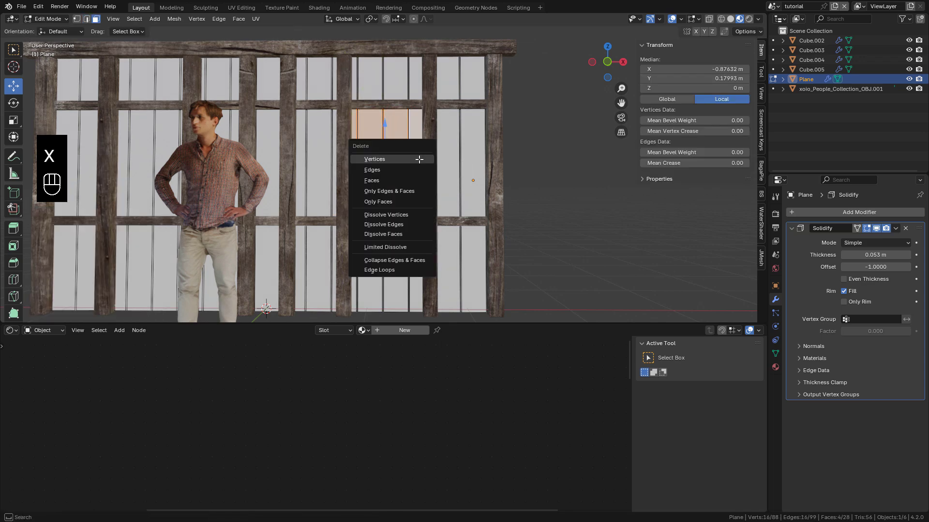
click(378, 178)
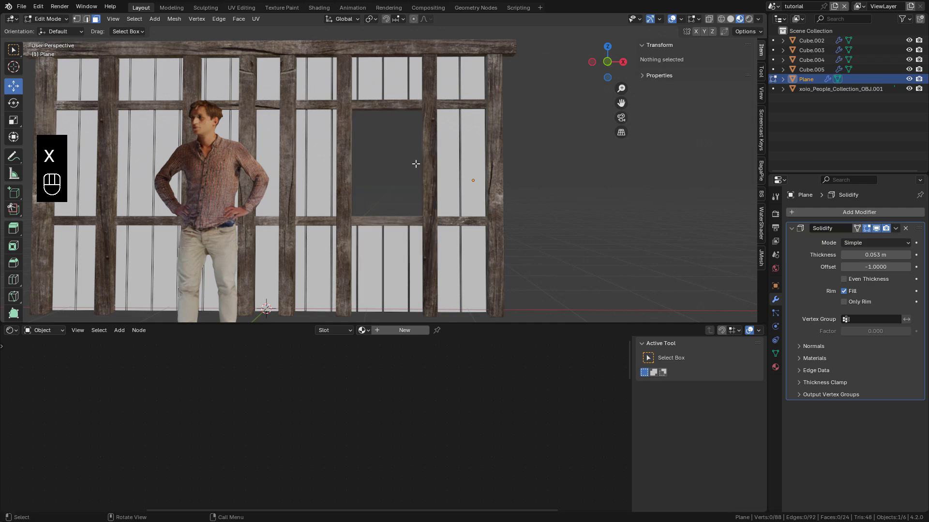
Give the plank wall the wood material Material.008 and unwrap all its faces.
middle_drag(414, 169, 375, 115)
key(Tab)
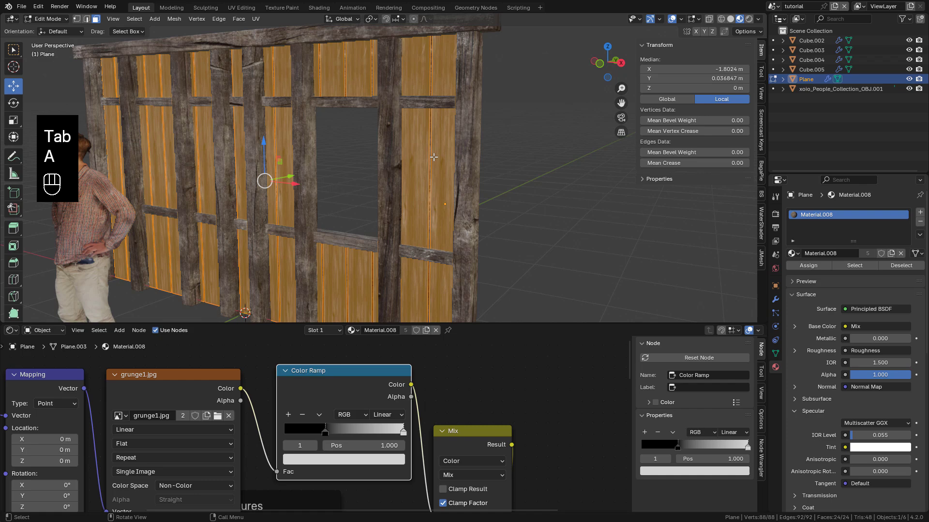
key(u)
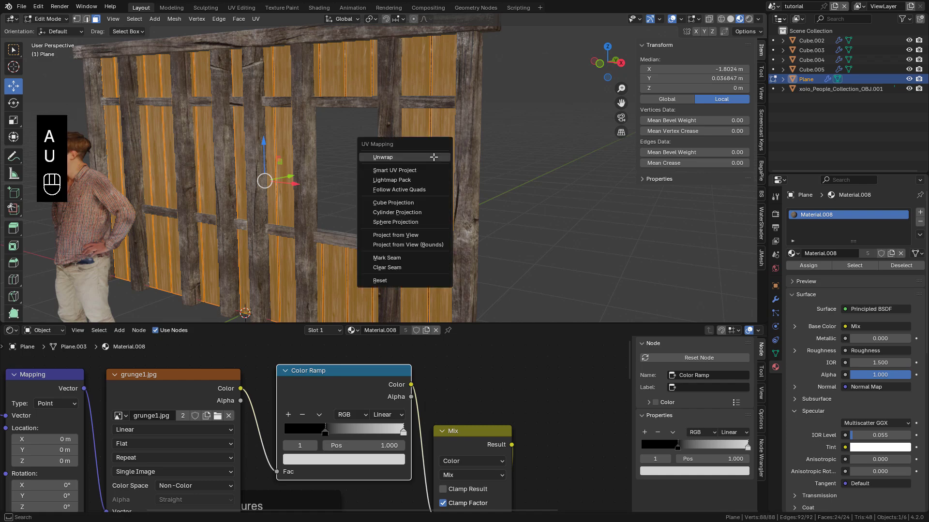
click(407, 158)
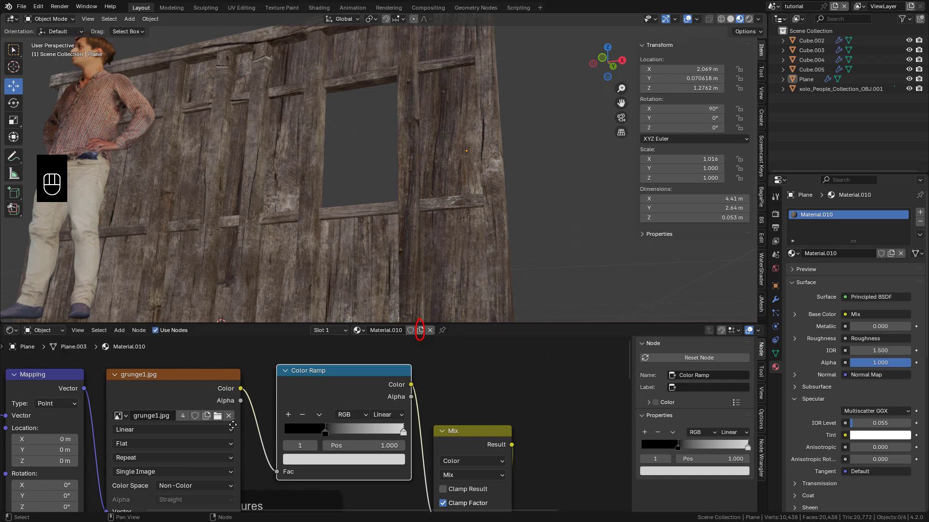
Set the wood textures' Mapping scale to 3 on all axes in the plank material Material.010.
scroll(232, 425, down, 3)
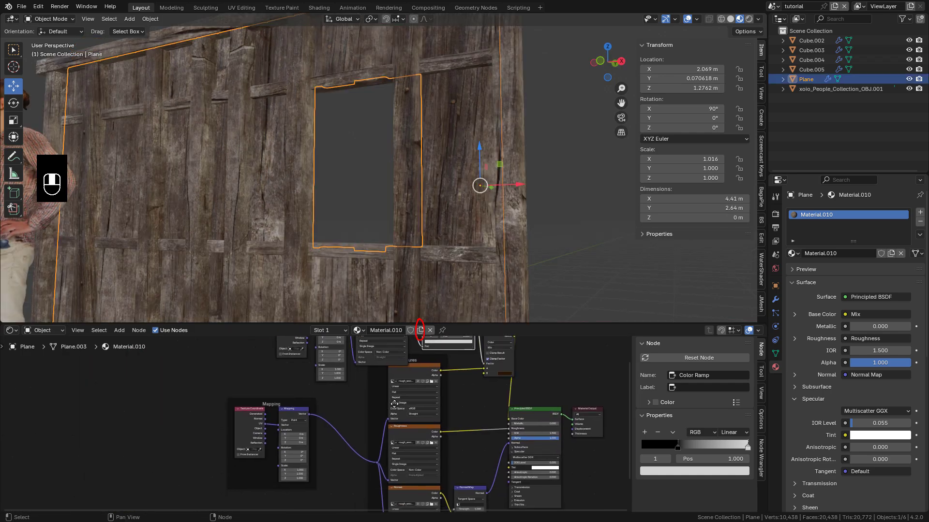
middle_drag(394, 404, 484, 354)
scroll(410, 400, up, 12)
middle_drag(408, 441, 381, 453)
drag(343, 460, 344, 485)
text(3)
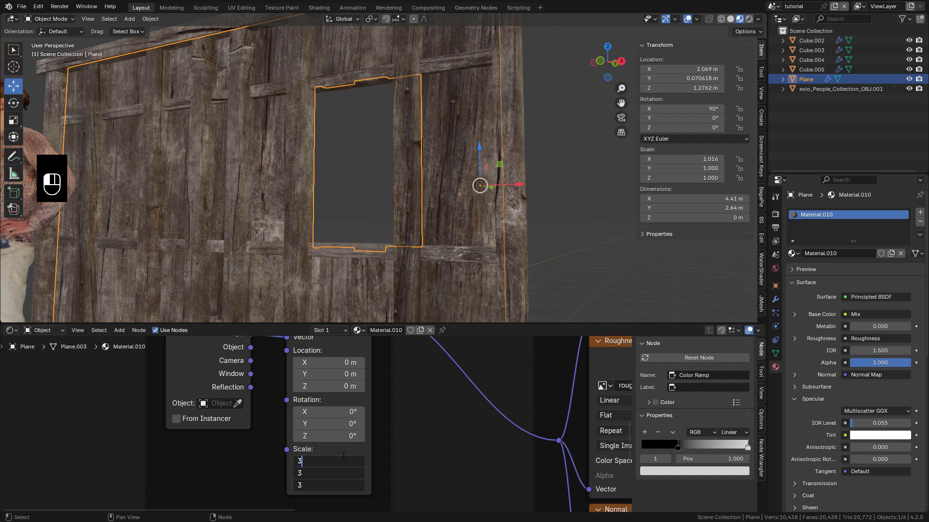
key(Return)
mouse_move(372, 159)
middle_down()
mouse_move(392, 147)
mouse_move(383, 151)
middle_up()
scroll(514, 425, down, 8)
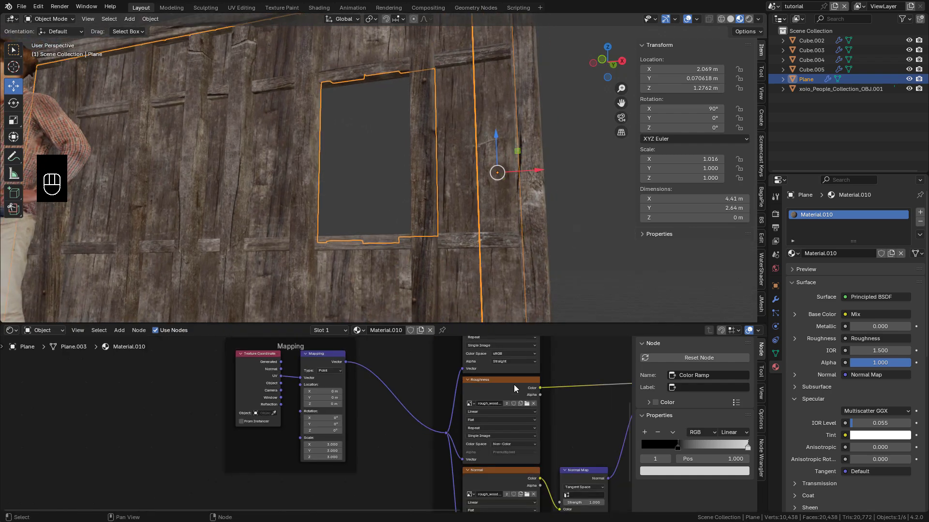
middle_drag(515, 388, 432, 446)
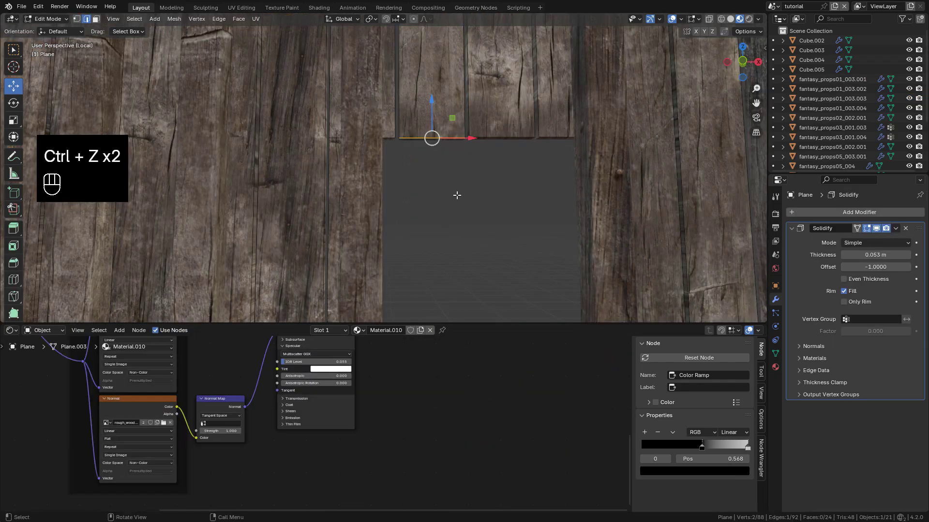
Stagger the lower edges of the three planks above the window along Z, moving the middle one about 0.013 m and the right one -0.006 m.
click(430, 137)
drag(431, 119, 446, 112)
click(498, 134)
drag(499, 125, 500, 121)
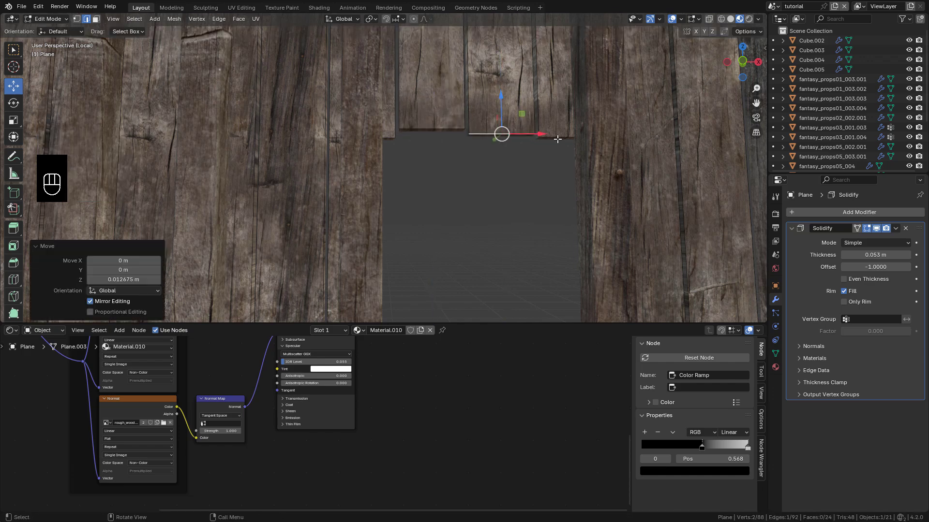
click(570, 137)
drag(571, 118, 572, 122)
shift+middle_drag(530, 176, 478, 126)
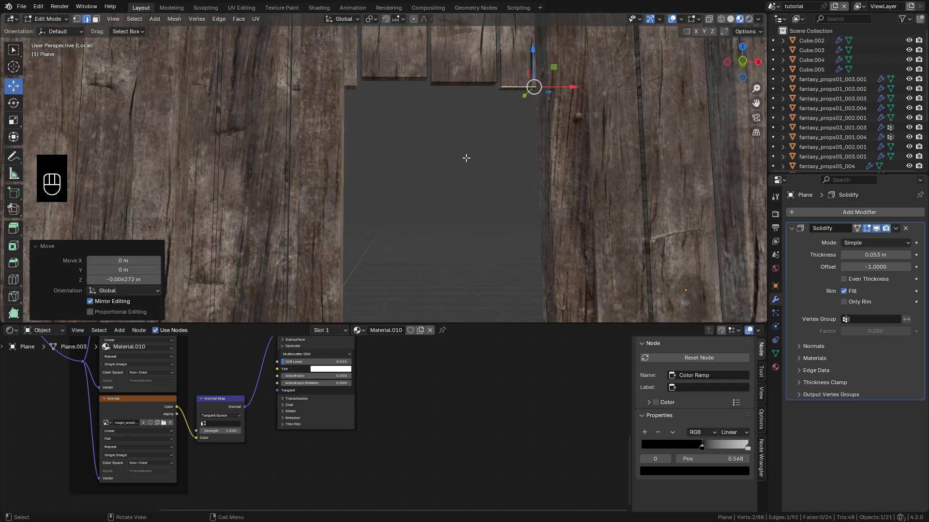
Knife-cut a triangle across the lower corner of the first plank above the window and delete that face.
shift+middle_drag(421, 123, 413, 207)
key(k)
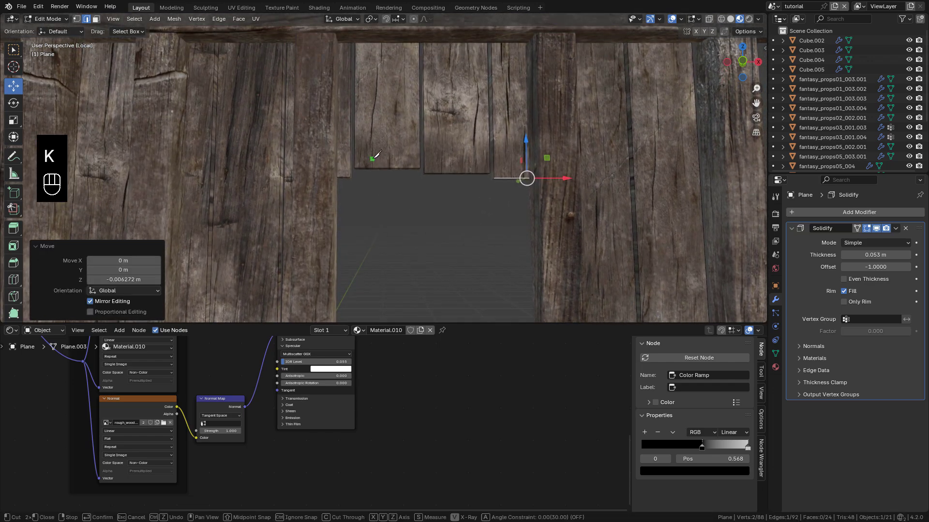
click(370, 168)
key(Return)
key(3)
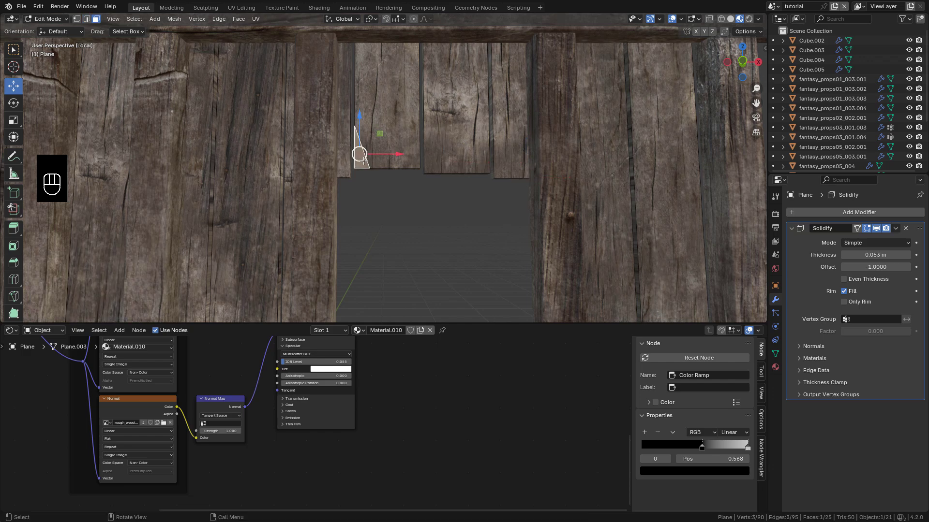
key(x)
click(360, 167)
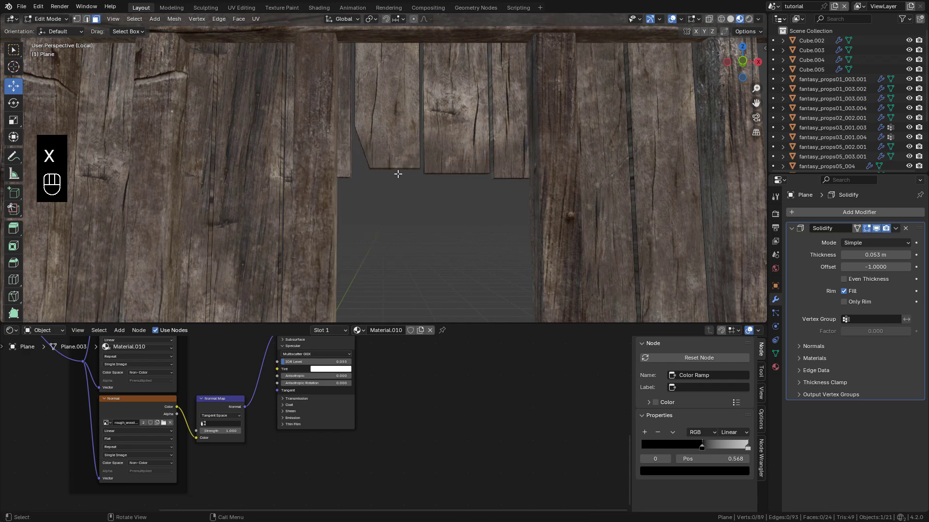
Knife-cut a small triangular chip into the side edge of the wall plank beside the window bay and delete it.
scroll(405, 159, down, 2)
key(k)
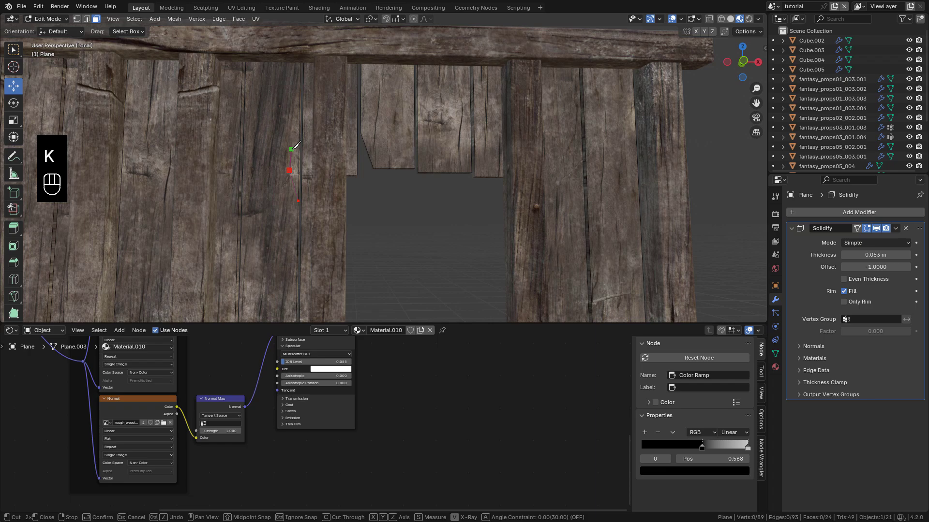
click(300, 133)
key(Return)
key(x)
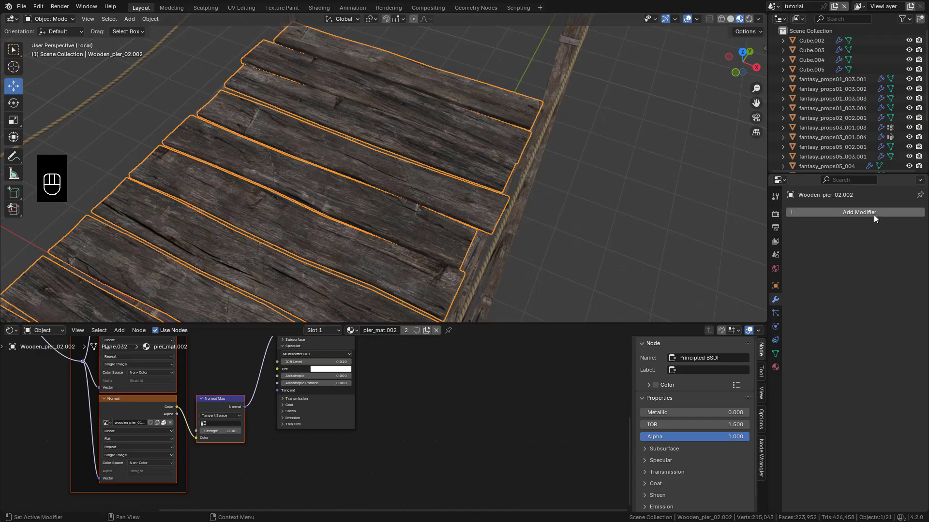
Add a Displace modifier to the wooden pier planks with a new Clouds texture of size 0.35.
click(874, 215)
click(837, 214)
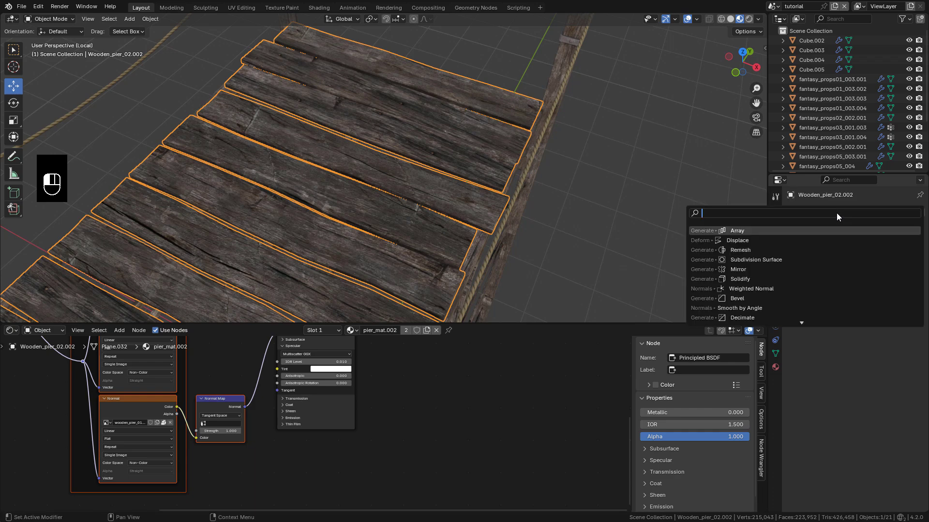
click(813, 241)
click(868, 242)
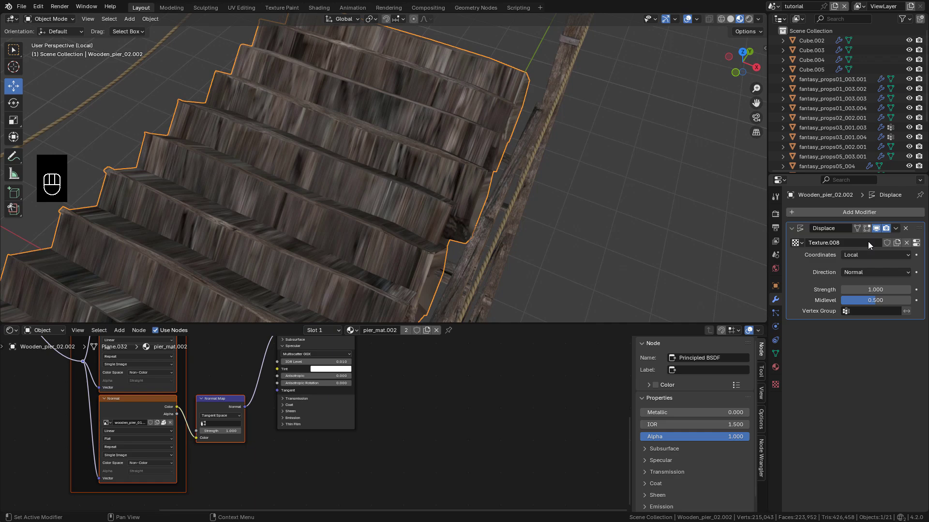
click(916, 244)
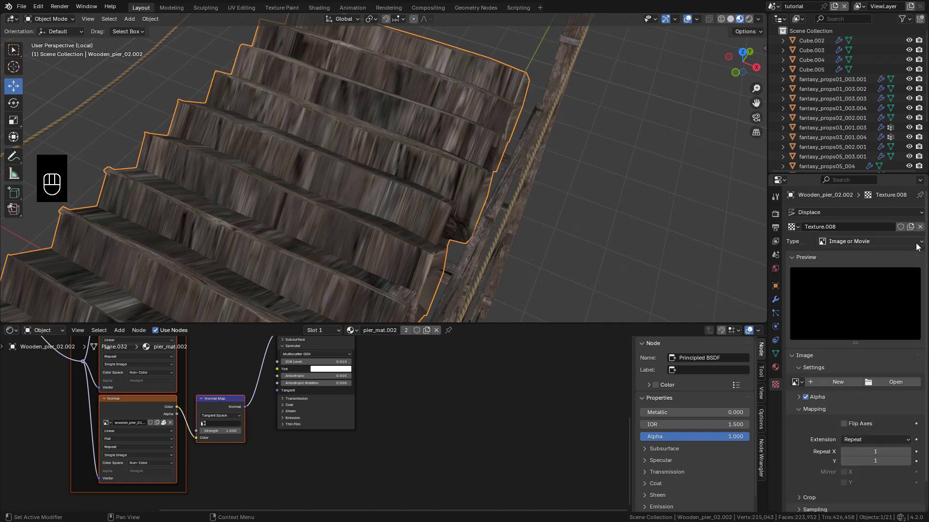
click(878, 240)
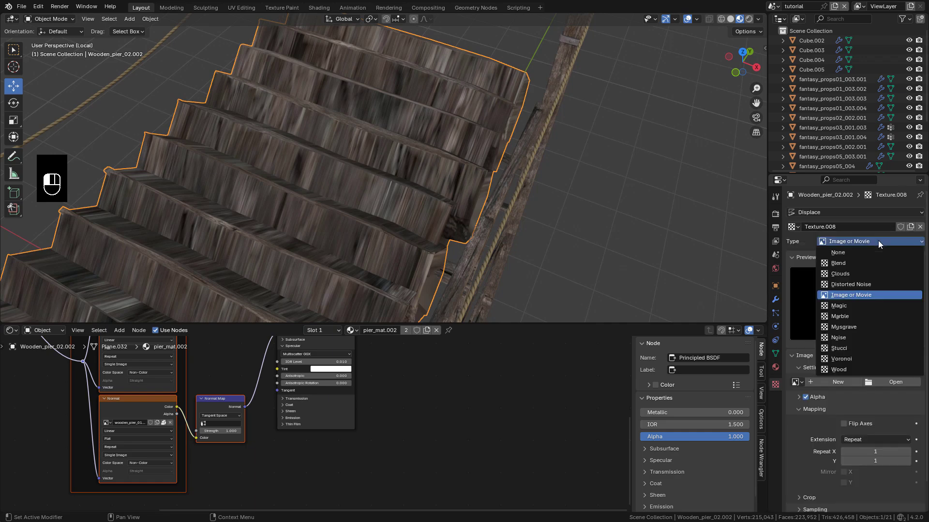
click(872, 272)
shift+drag(874, 413, 902, 413)
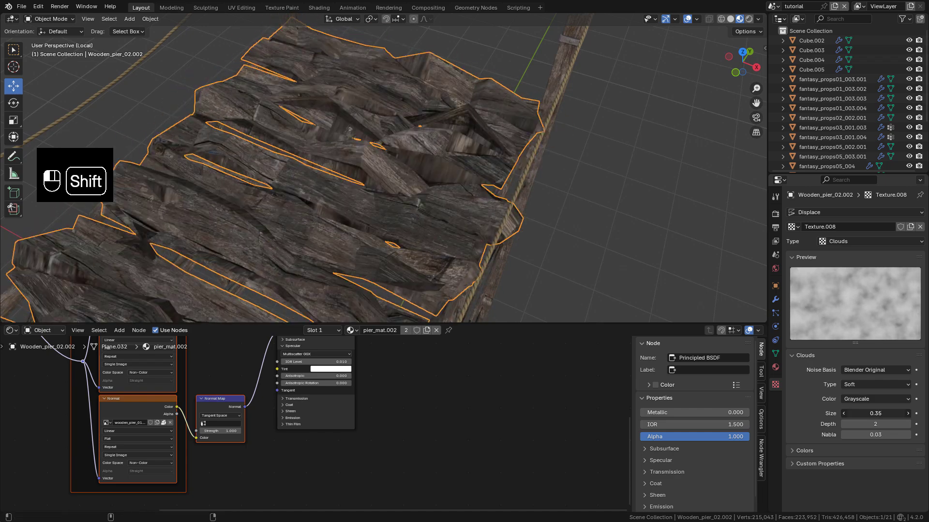
Set the pier planks' Displace strength to 0.110 and direction to X, and adjust its midlevel.
click(775, 300)
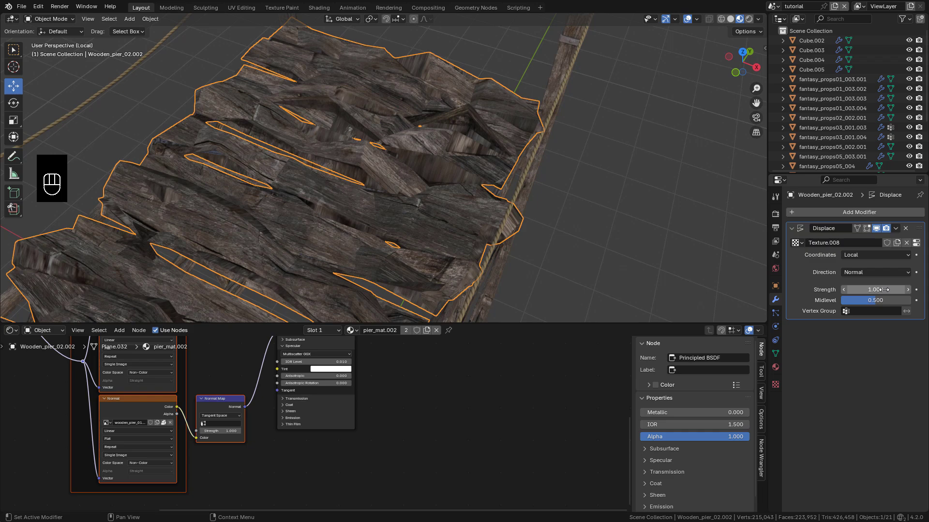
shift+drag(883, 289, 844, 289)
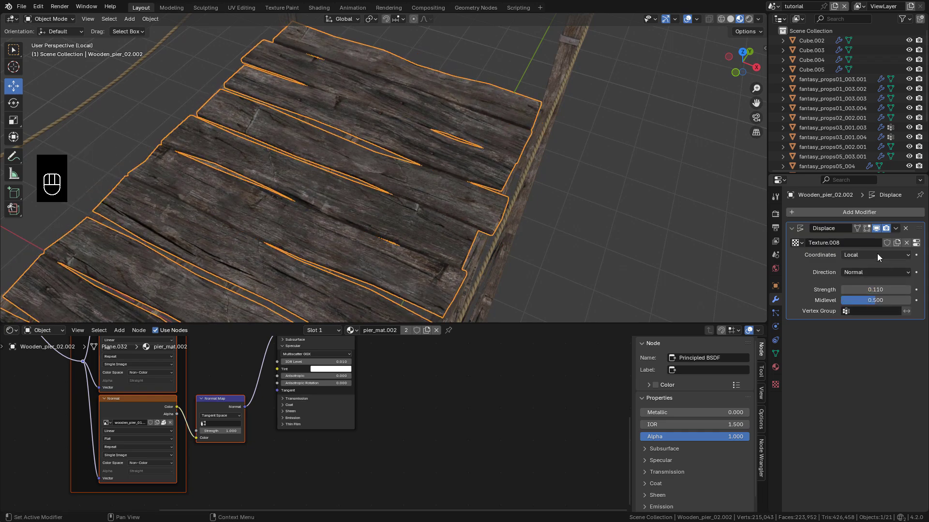
click(853, 273)
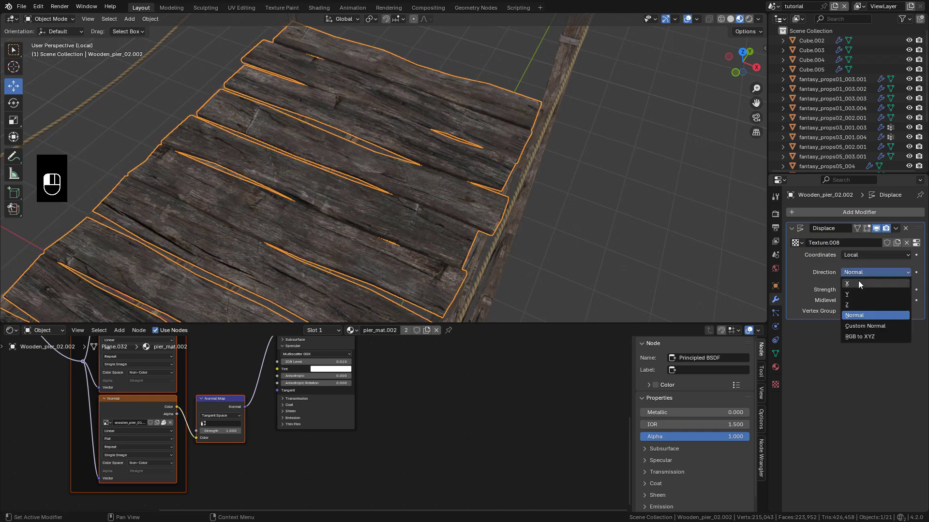
click(859, 284)
shift+drag(861, 300, 862, 300)
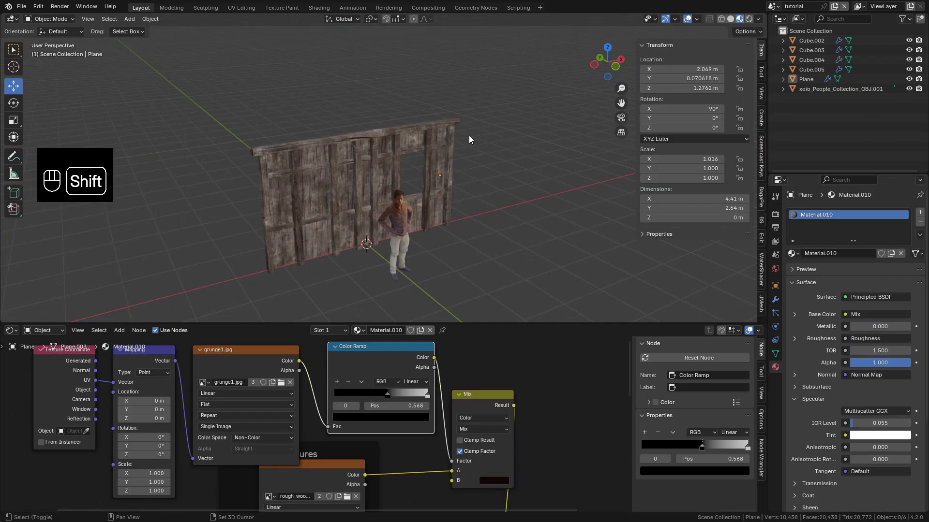
Add a plane, rotate it 90° about X, scale it about 3.58 times and raise it about 3.56 m.
key(shift+a)
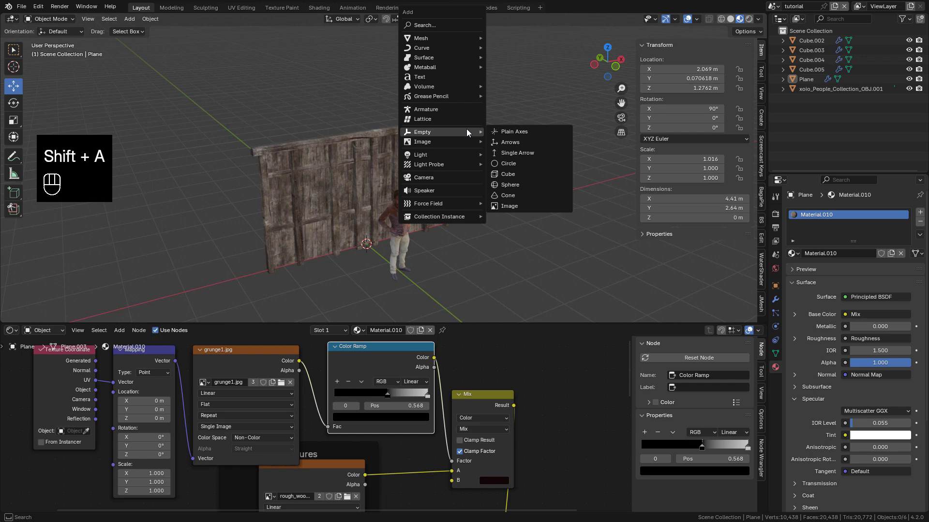
mouse_move(440, 41)
click(507, 38)
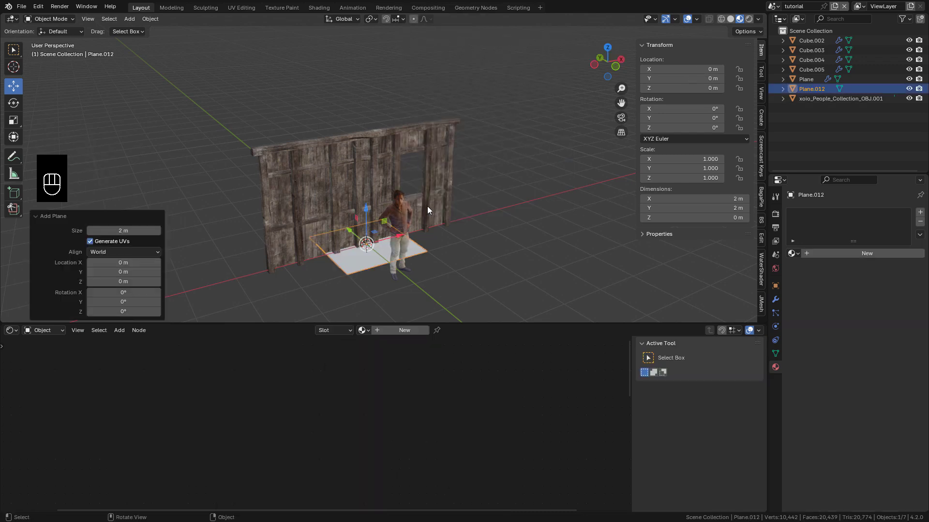
middle_drag(427, 206, 411, 227)
text(rx90)
key(Return)
key(s)
click(513, 212)
drag(359, 206, 360, 51)
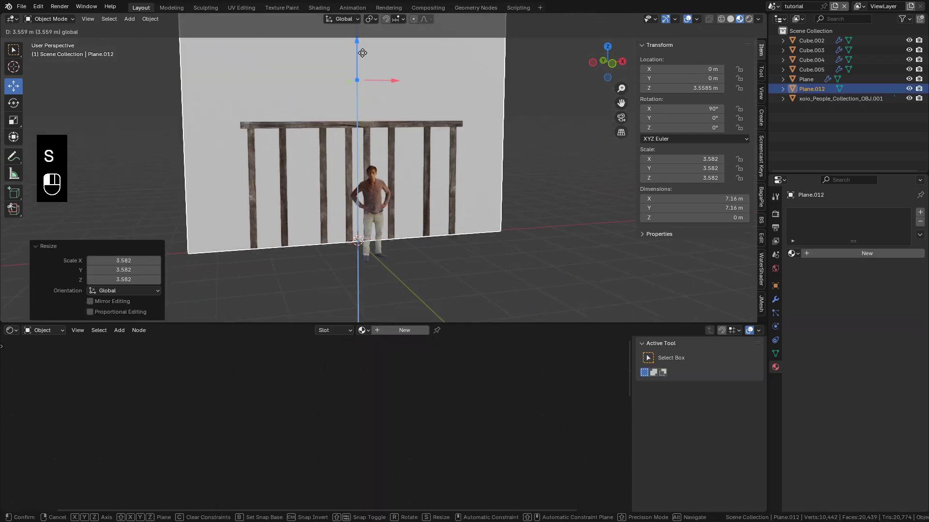
Shift the large plane about 0.033 m along Y so it sits within the timber frame.
scroll(387, 126, down, 4)
middle_drag(386, 121, 440, 135)
scroll(440, 140, up, 4)
mouse_move(376, 159)
mouse_down()
mouse_move(345, 153)
mouse_move(374, 158)
mouse_up()
Widen the large plane along X well past the timber wall and apply its scale.
middle_drag(464, 182, 378, 164)
key(s)
key(x)
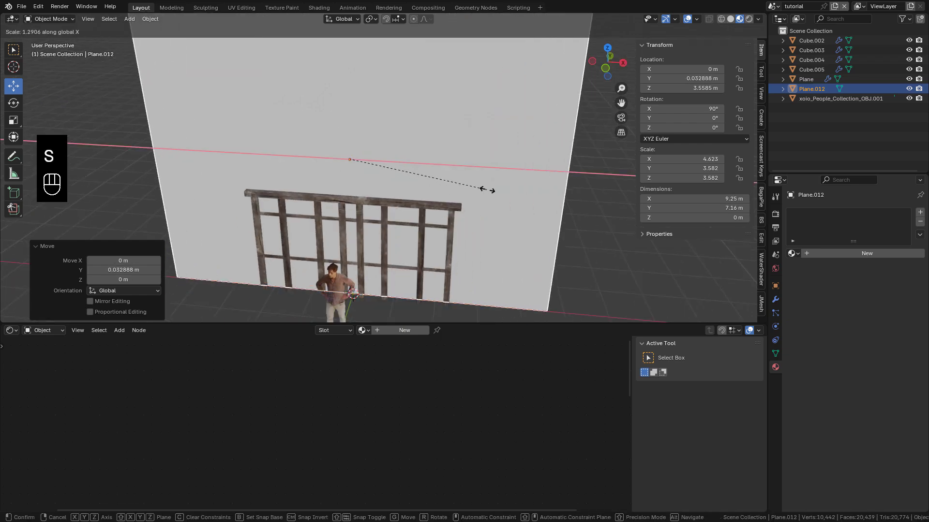
click(503, 193)
scroll(503, 193, down, 3)
middle_drag(503, 194, 484, 218)
key(s)
key(x)
click(499, 187)
key(ctrl+a)
click(498, 187)
Split the large plane down its centre with a vertical loop cut and delete the half on the negative X side.
key(Tab)
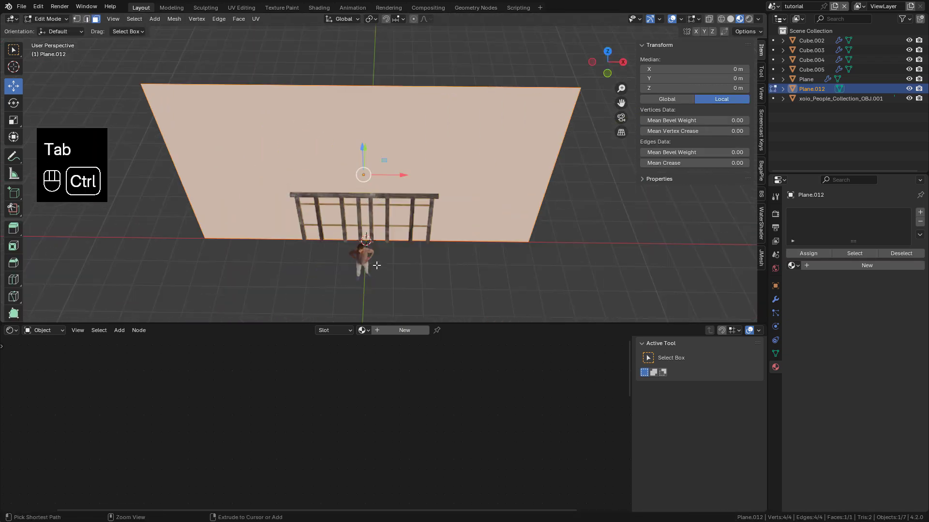
key(ctrl+r)
double_click(379, 234)
middle_drag(405, 169, 420, 153)
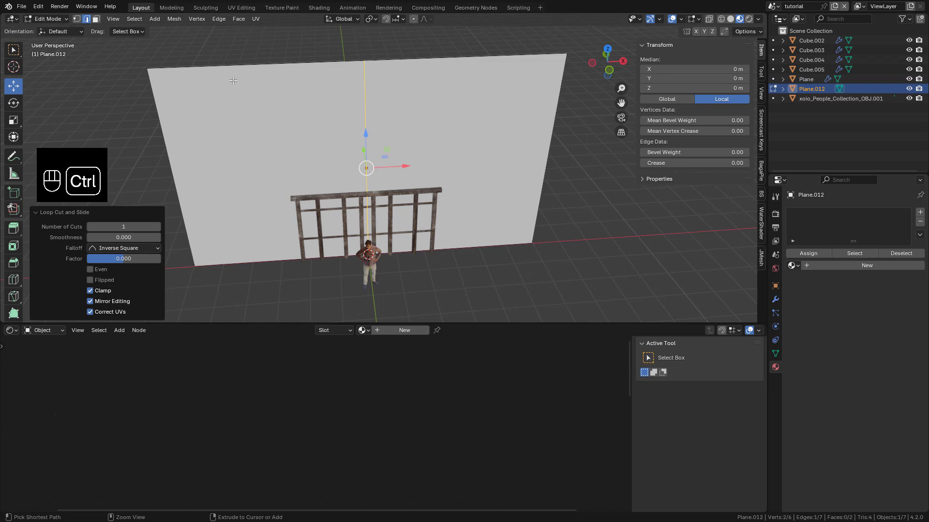
click(96, 19)
click(318, 157)
key(x)
click(318, 157)
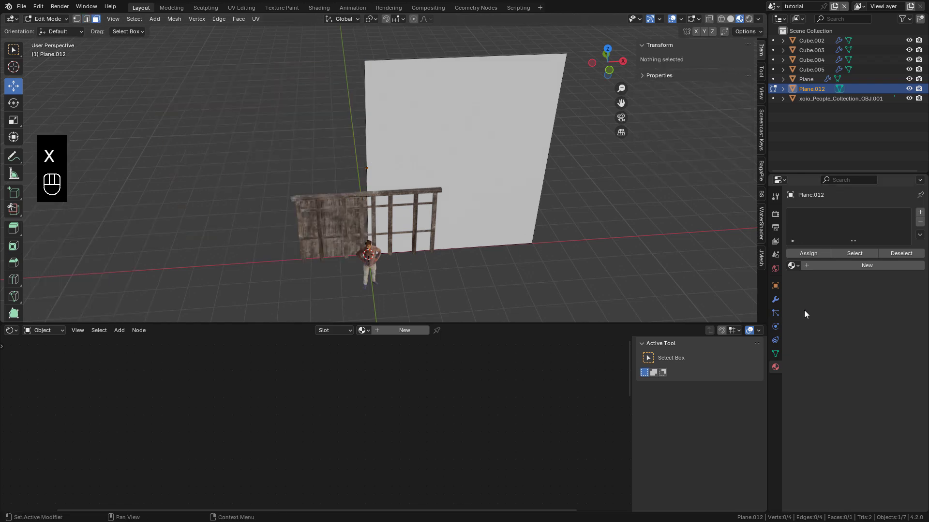
Add a Mirror modifier on the X axis to the half plane with Clipping enabled.
click(775, 299)
click(815, 219)
click(814, 214)
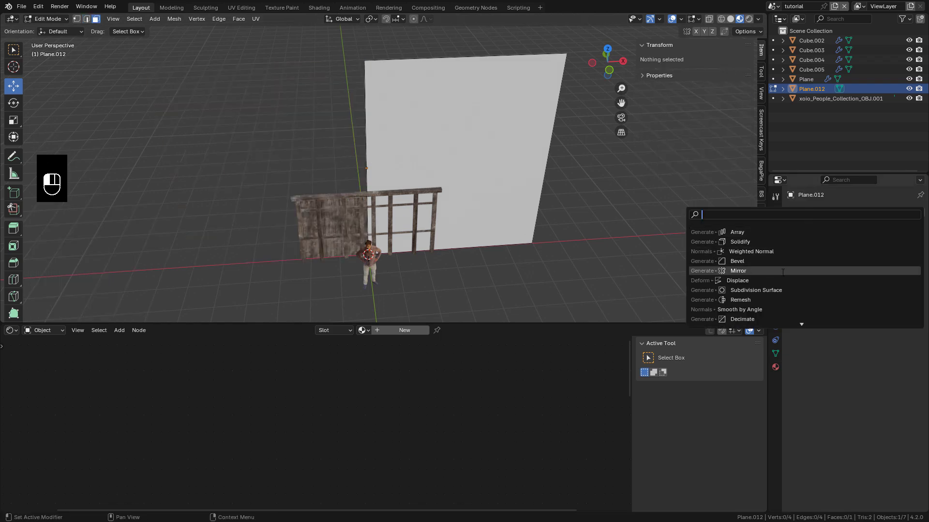
click(783, 272)
click(847, 290)
Add a horizontal loop cut near the timber wall's top and two vertical ones, one along its side edge and one farther out.
middle_drag(533, 208, 516, 170)
key(ctrl+r)
click(429, 50)
click(441, 50)
middle_drag(440, 51, 453, 97)
key(ctrl+r)
click(467, 170)
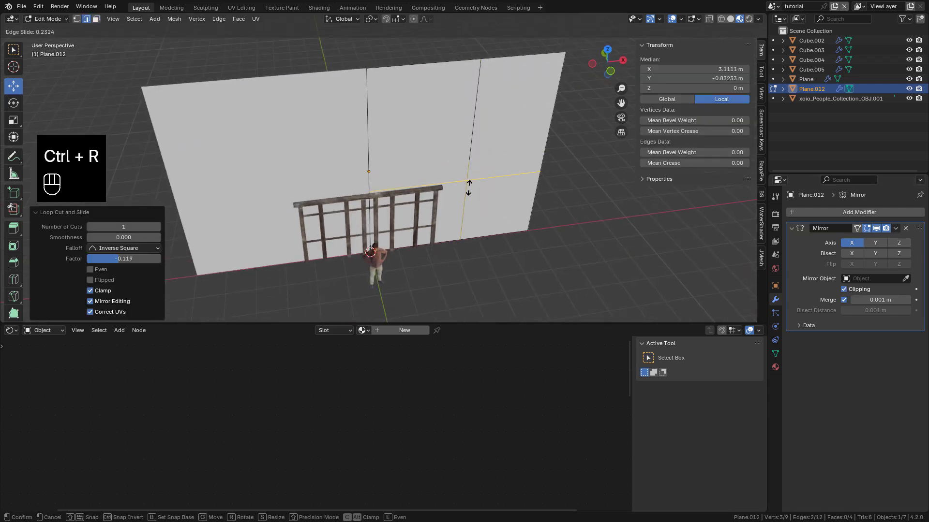
click(468, 188)
key(ctrl+r)
click(434, 170)
click(452, 171)
Delete the large wall's face that covers the timber plank wall to open a gap for it.
key(3)
click(408, 212)
key(x)
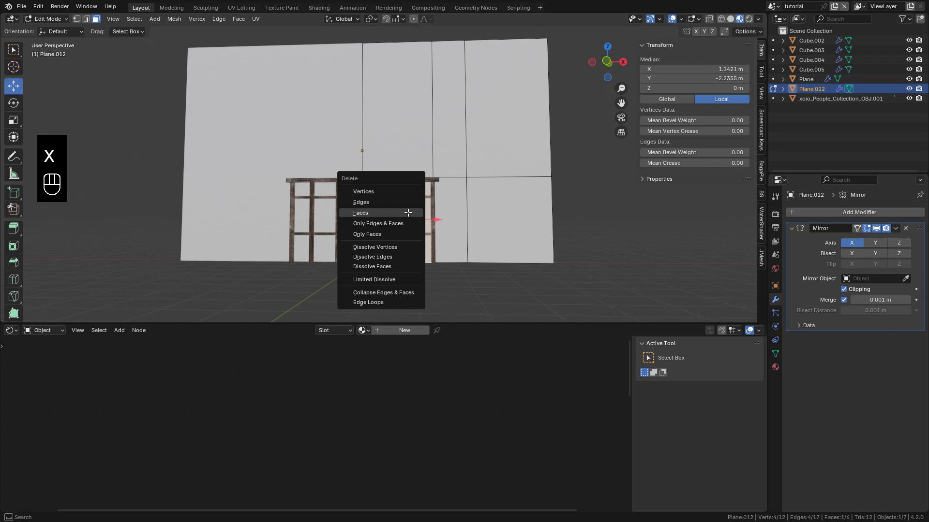
click(408, 212)
Add another vertical loop cut in the section beside the opening to define a narrow strip.
mouse_move(445, 211)
middle_down()
mouse_move(482, 212)
mouse_move(465, 222)
mouse_move(475, 217)
mouse_move(453, 198)
middle_up()
key(ctrl+r)
click(468, 191)
Duplicate the strip's upper and lower faces, shift the copy about -0.187 m along X and separate it into its own object.
key(3)
click(467, 188)
shift+click(469, 224)
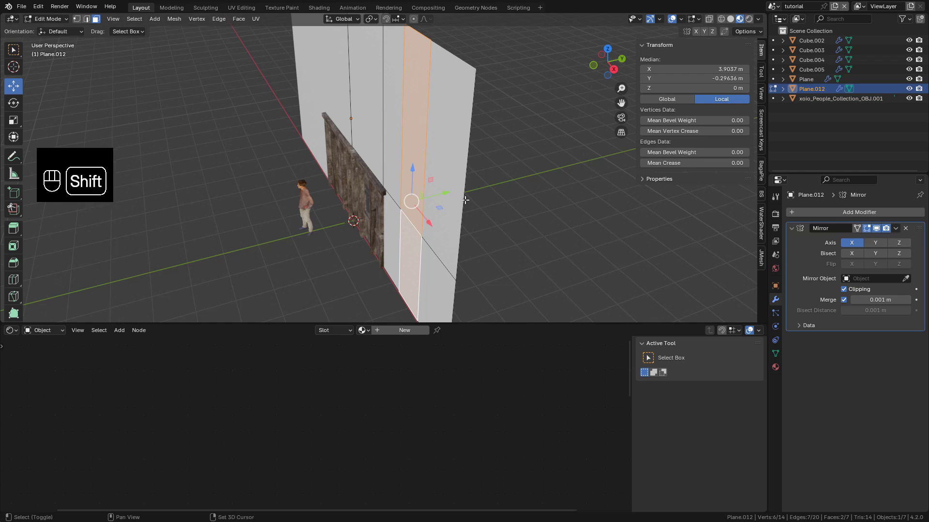
key(shift+d)
key(y)
right_click(419, 197)
scroll(419, 197, up, 2)
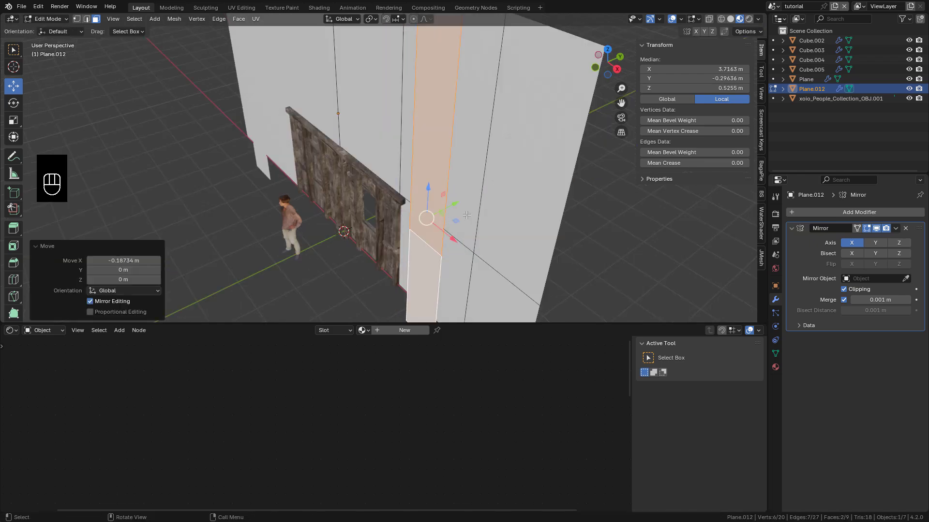
key(p)
click(445, 214)
Extrude the separated strip along Y into a thick pillar and raise its horizontal edge loop about 0.99 m.
key(Tab)
key(Tab)
key(a)
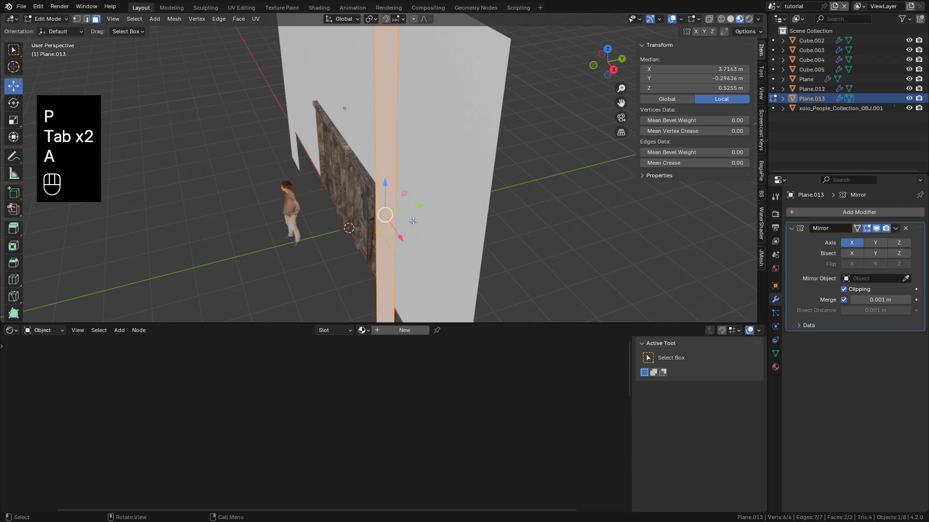
key(e)
right_click(411, 212)
drag(411, 211, 442, 201)
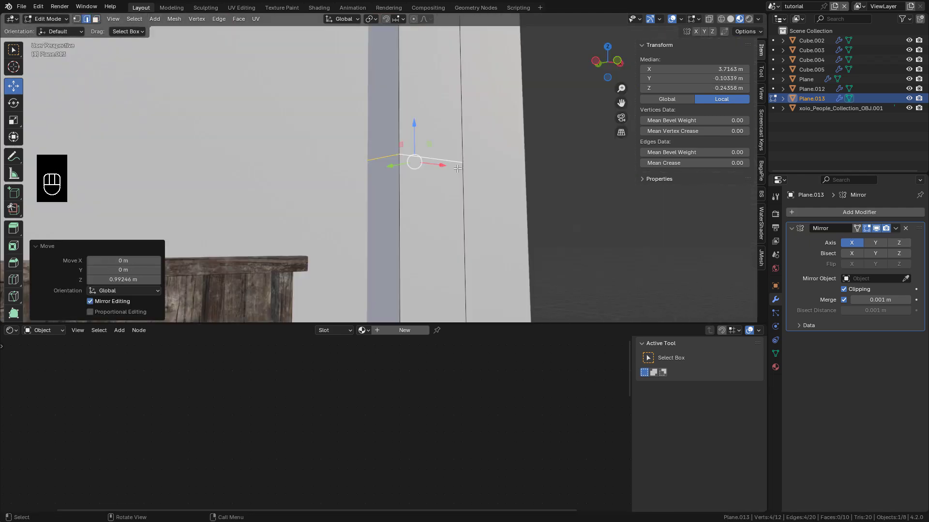
Bevel the pillar's horizontal edge loop by 0.15 m, then add a loop through that band's middle and bevel it.
key(ctrl+b)
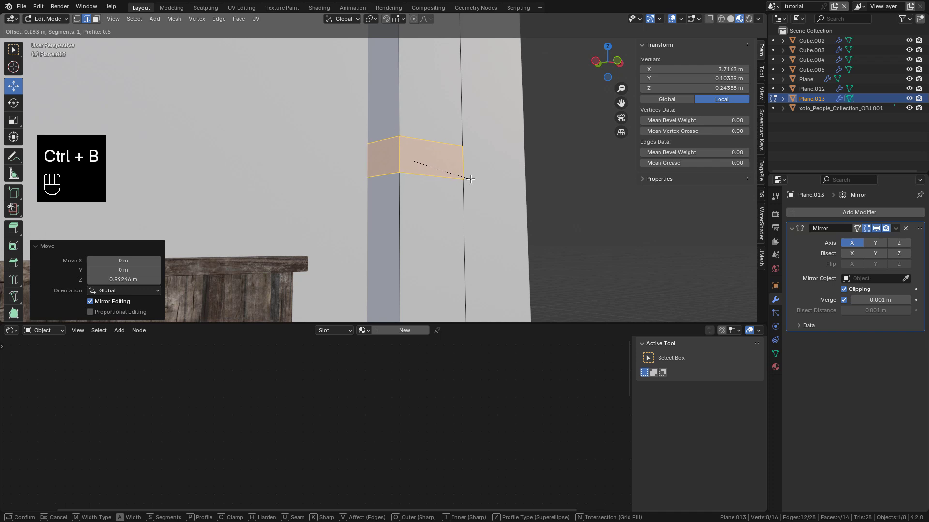
click(466, 176)
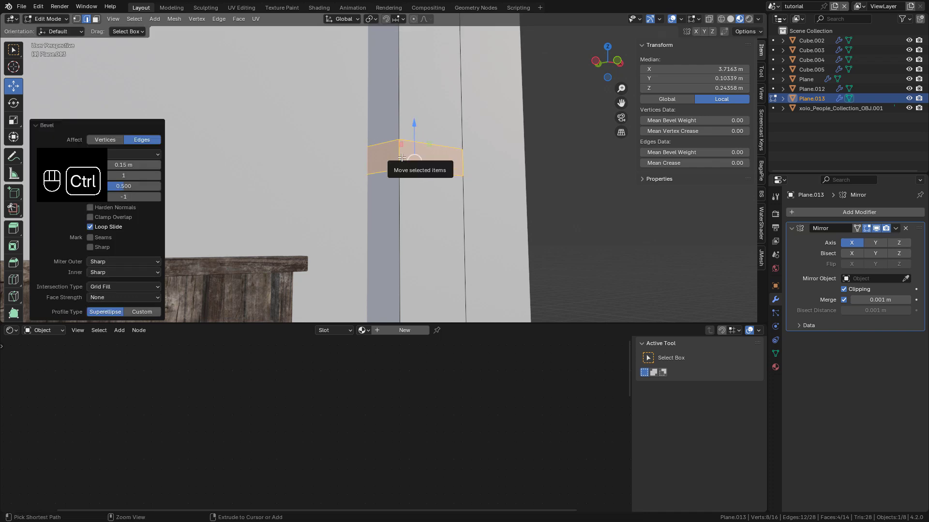
key(ctrl+r)
click(397, 156)
right_click(397, 156)
key(ctrl+b)
click(481, 176)
Extrude the pillar's upper and lower narrow face bands outward along their normals by about 0.147 m.
click(96, 19)
alt+click(399, 148)
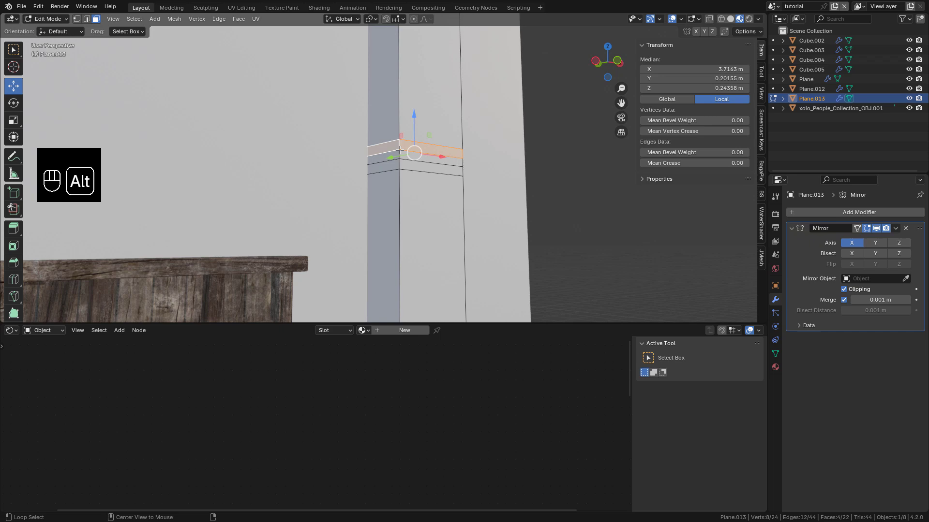
alt+shift+click(399, 167)
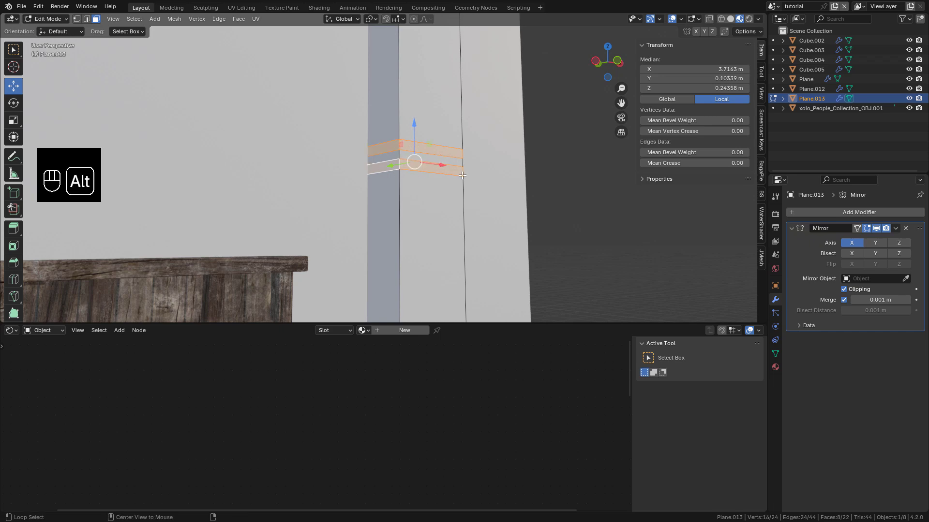
key(alt+e)
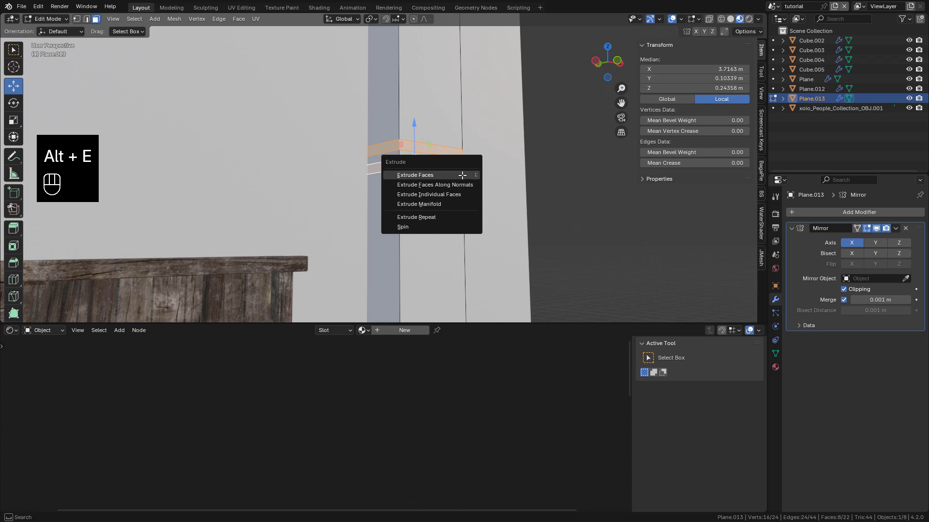
click(460, 185)
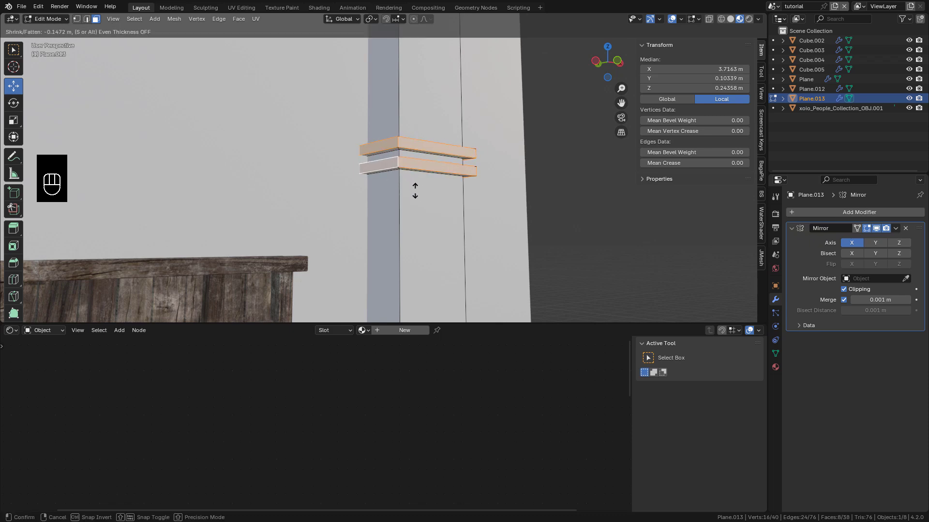
click(415, 189)
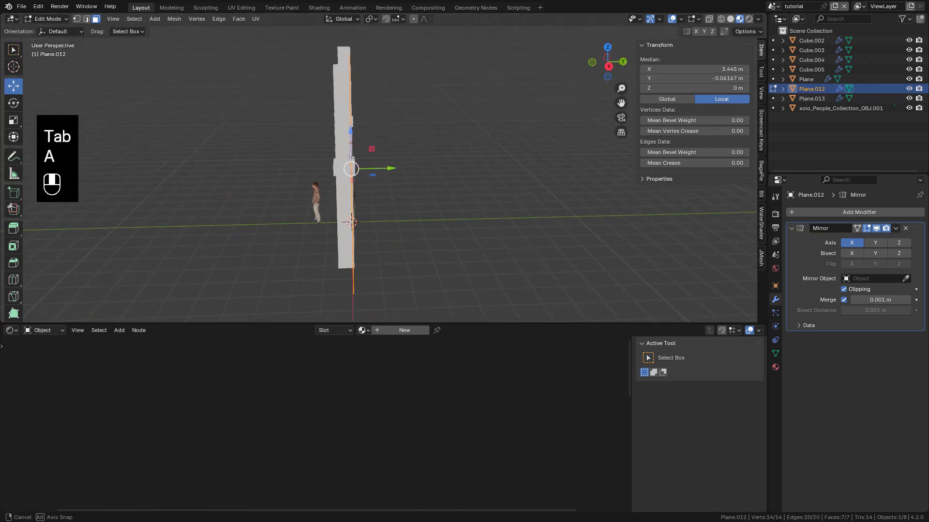
Extrude the whole wall plane into a solid about 0.69 m thick and apply its Mirror modifier.
middle_drag(339, 169, 396, 165)
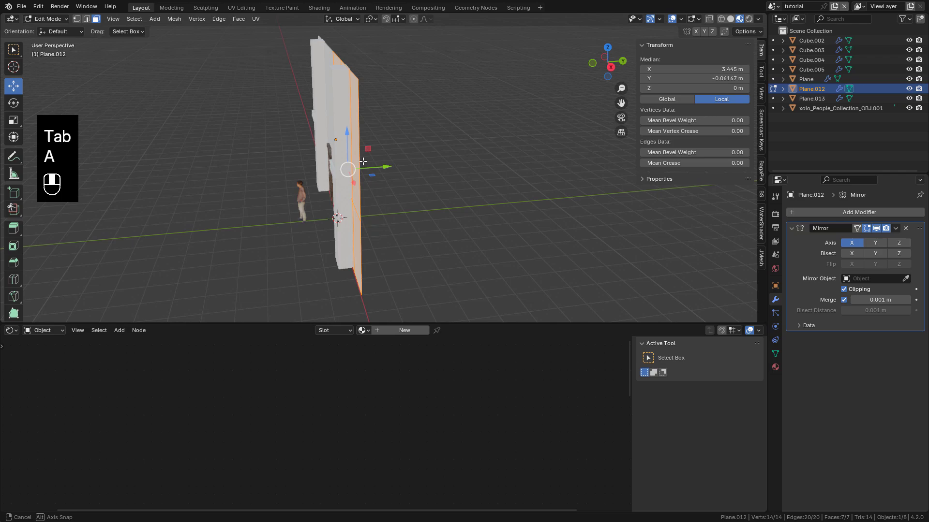
key(e)
click(396, 165)
drag(410, 164, 407, 163)
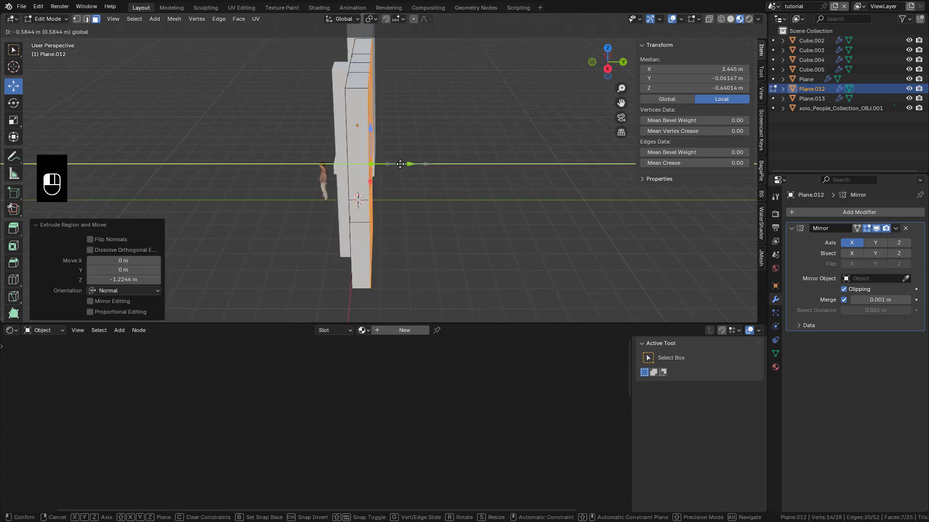
middle_drag(407, 163, 474, 160)
key(Tab)
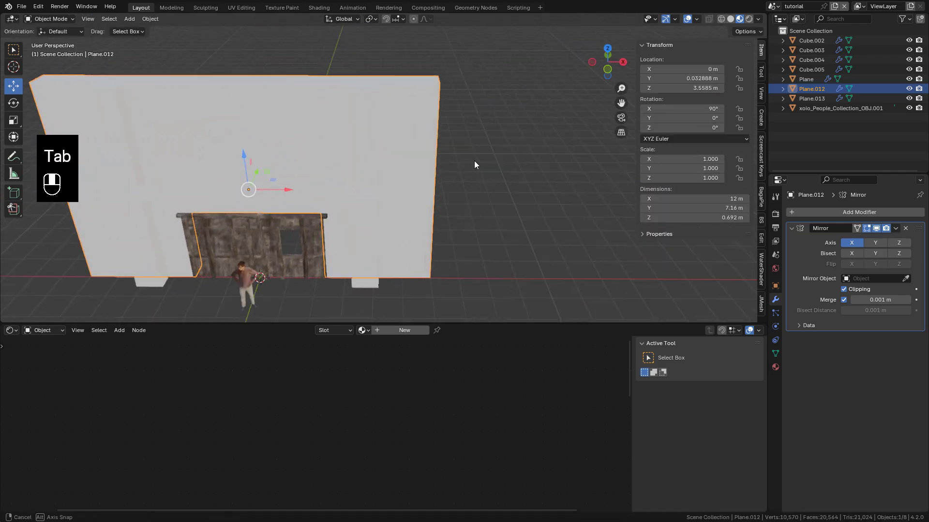
key(ctrl+a)
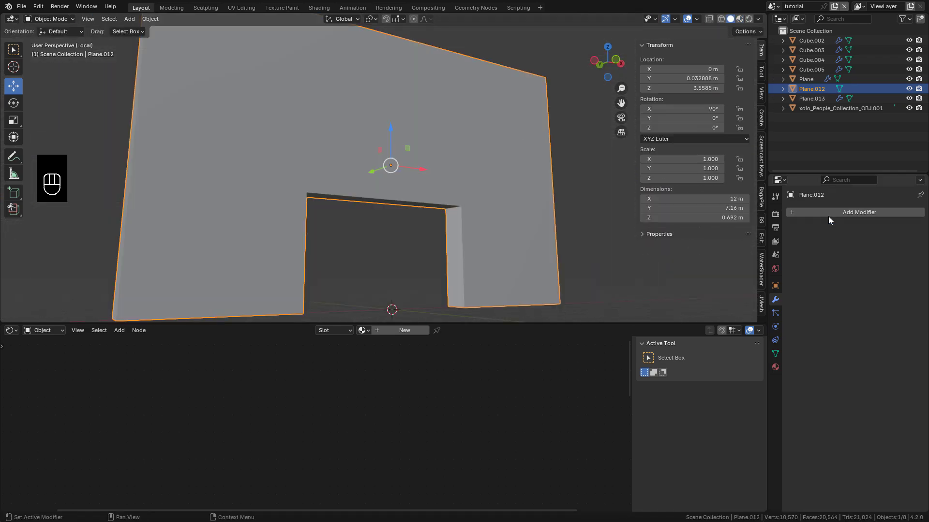
Add a voxel Remesh modifier with a 0.0662 m voxel size to the isolated wall and apply it.
click(826, 212)
key(space)
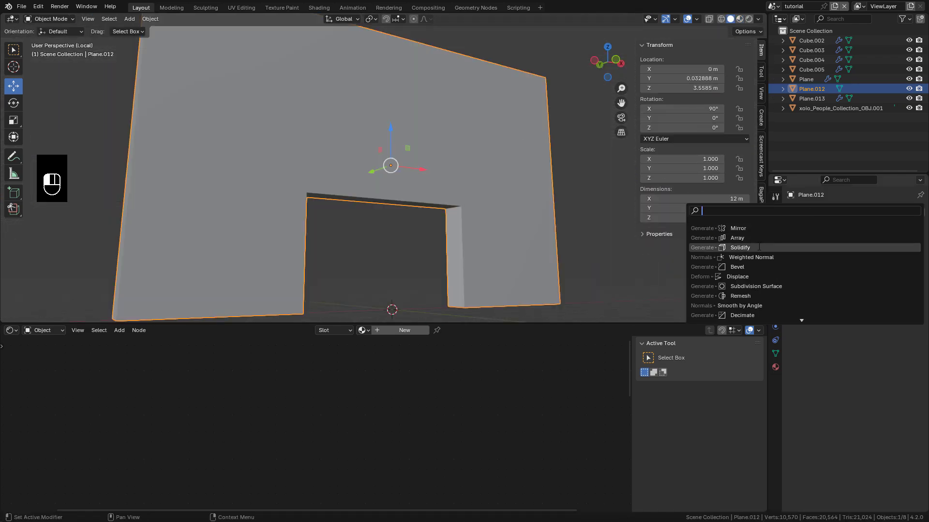
text(re)
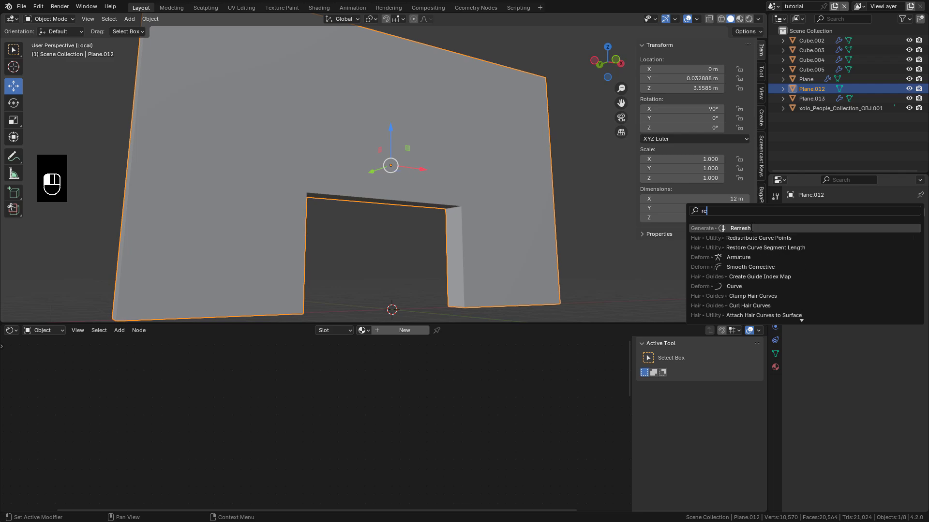
click(751, 228)
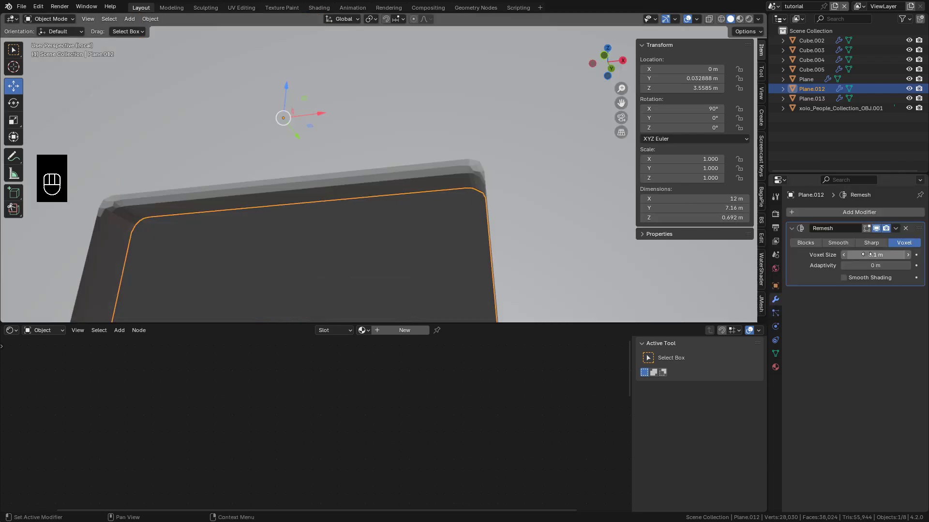
shift+drag(870, 255, 885, 256)
click(721, 20)
click(709, 21)
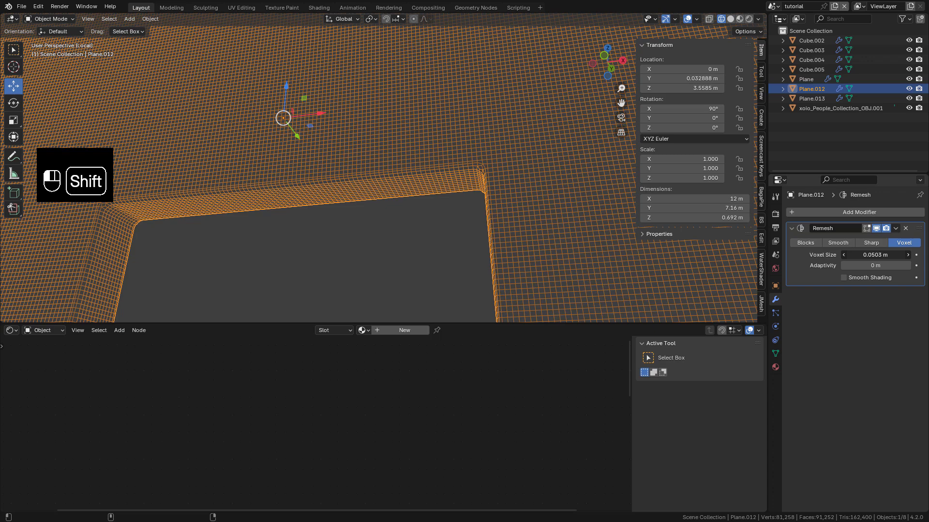
shift+drag(885, 255, 889, 255)
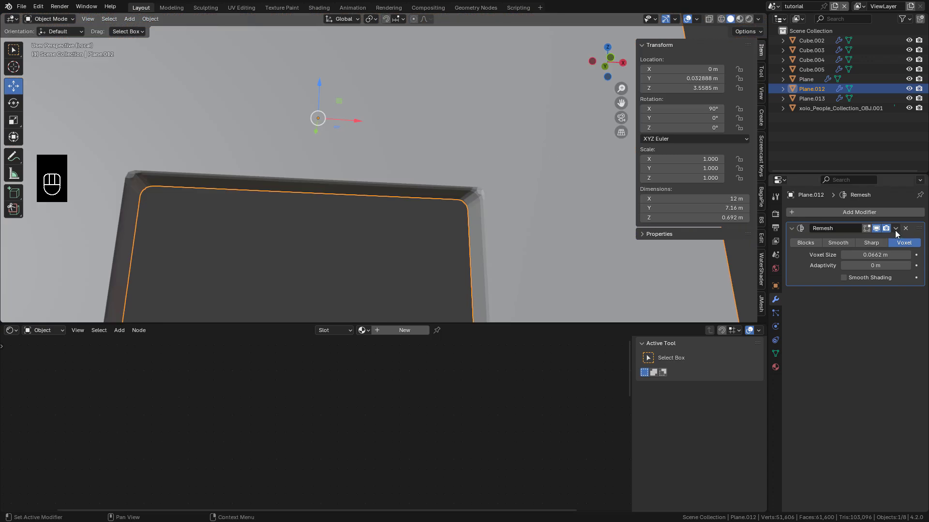
click(895, 229)
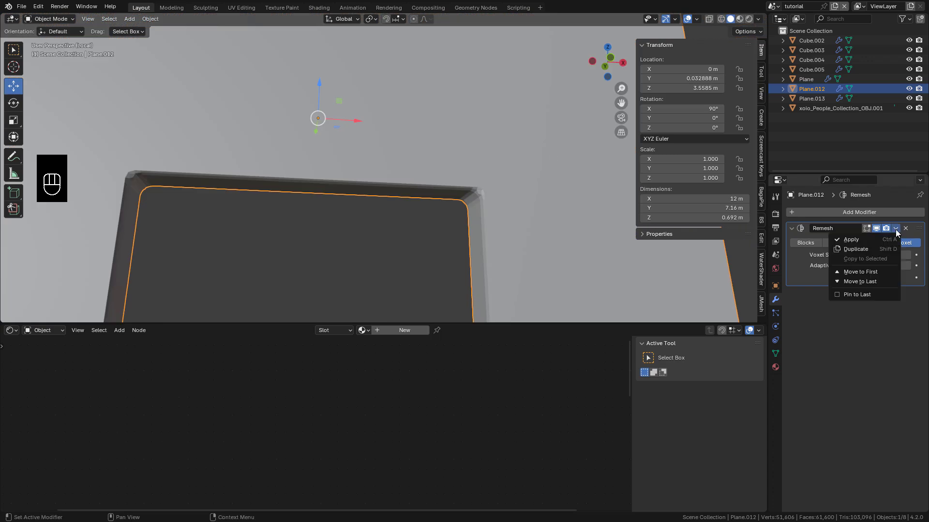
click(892, 239)
UV-unwrap all faces of the remeshed wall with Cube Projection.
middle_drag(484, 179, 445, 167)
scroll(441, 161, down, 4)
key(Tab)
key(a)
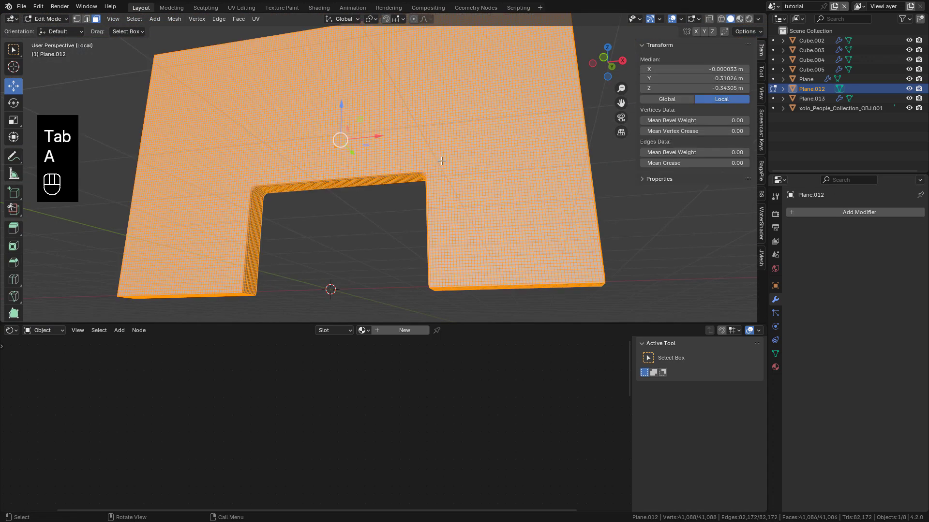
middle_drag(422, 131, 416, 133)
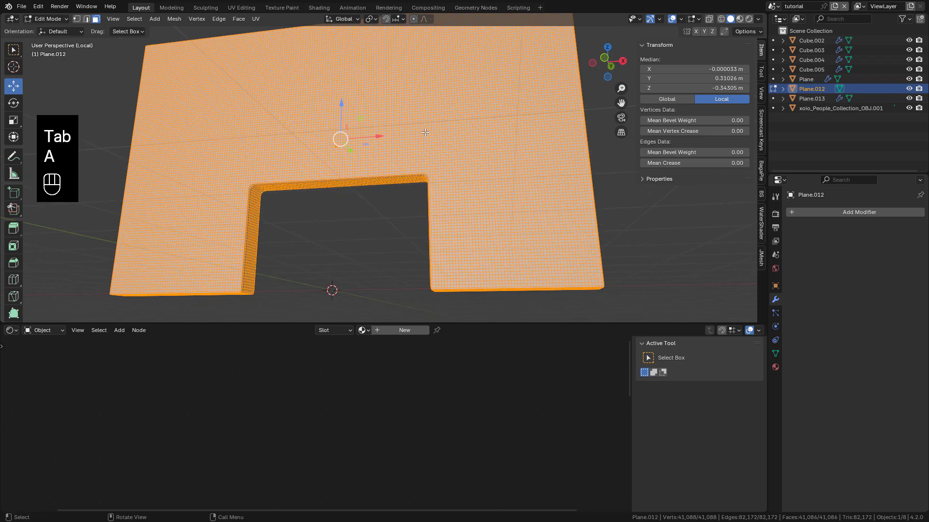
key(u)
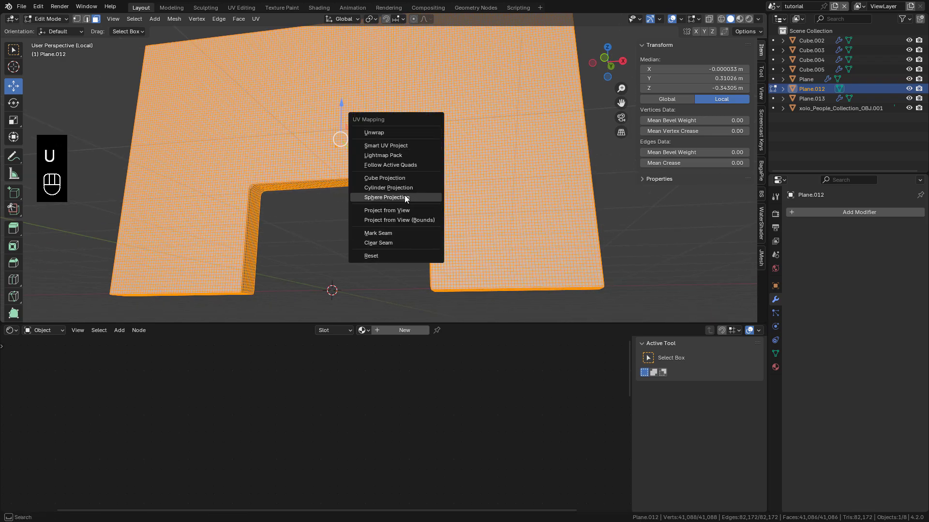
click(402, 179)
middle_drag(402, 179, 506, 166)
key(Tab)
Add a Displace modifier to the wall with a new texture that uses the image broken_wall_disp_4k.png.
click(811, 212)
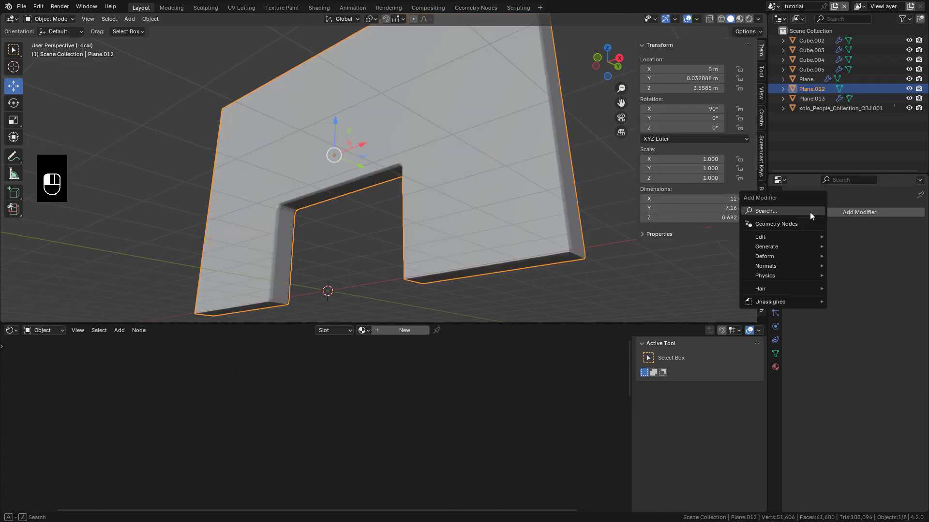
click(797, 210)
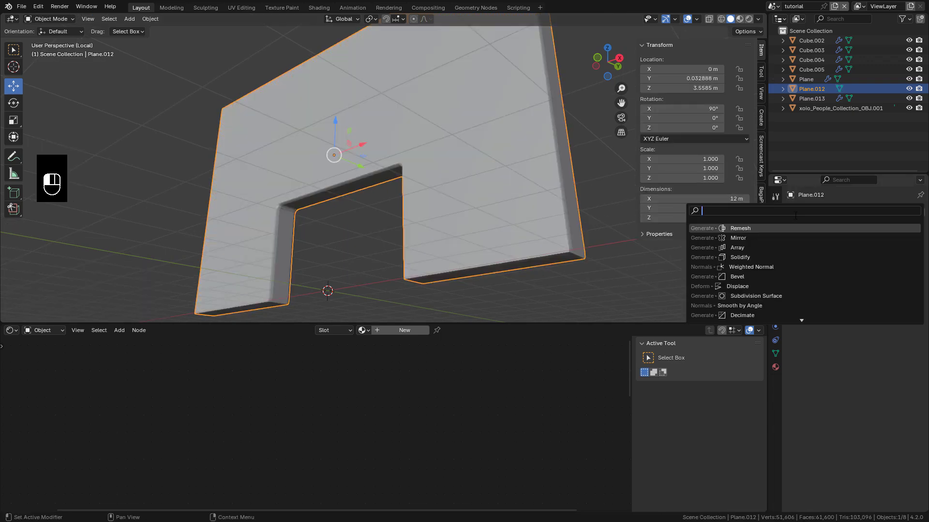
click(764, 285)
click(838, 244)
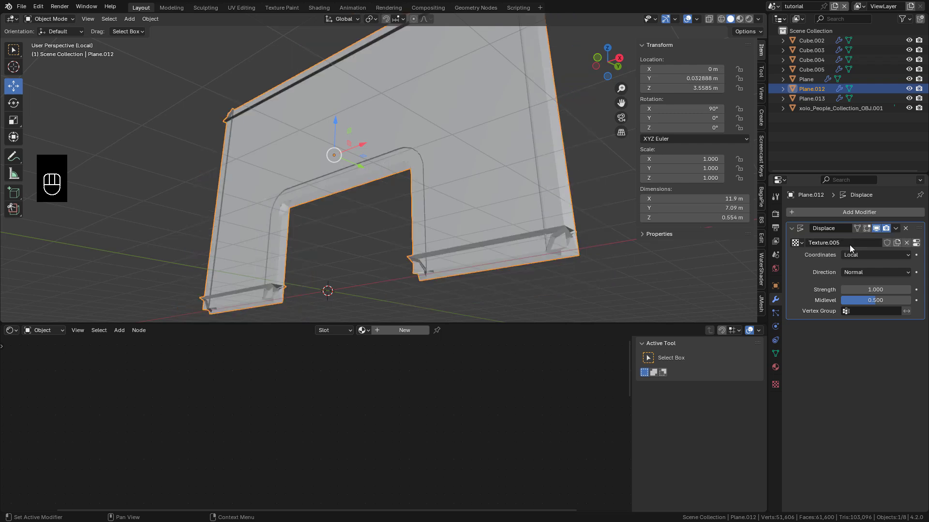
click(915, 243)
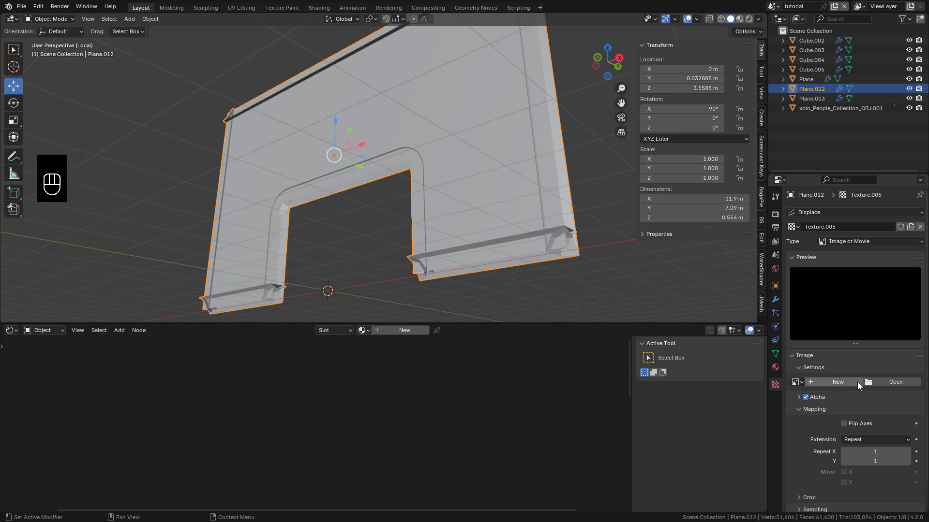
click(883, 382)
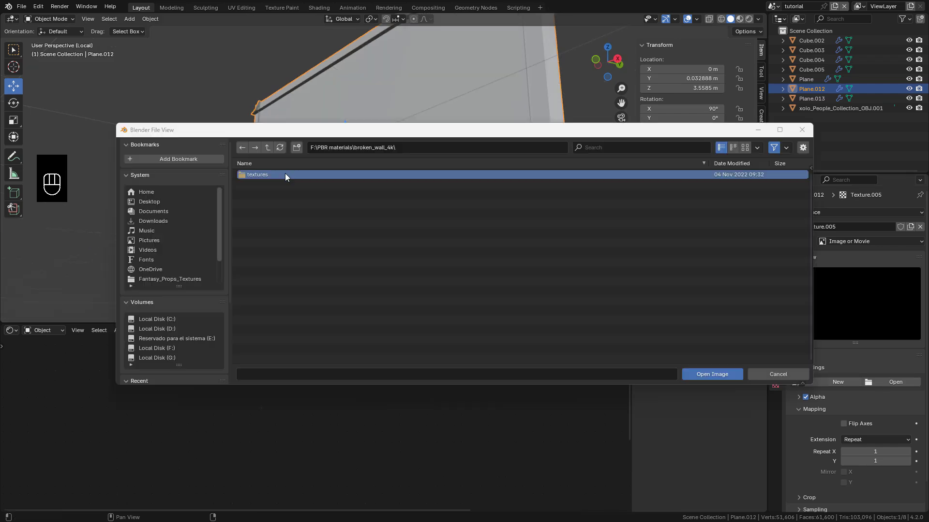
click(745, 148)
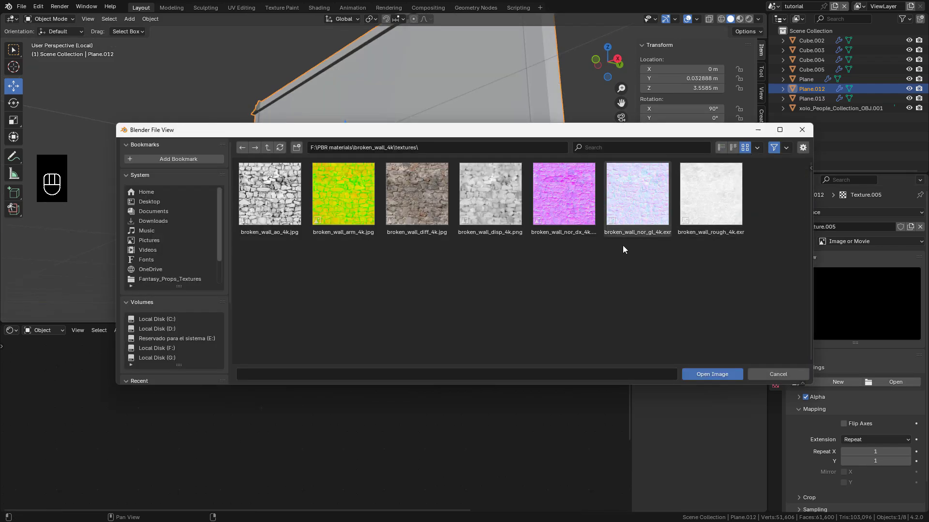
click(491, 193)
click(704, 376)
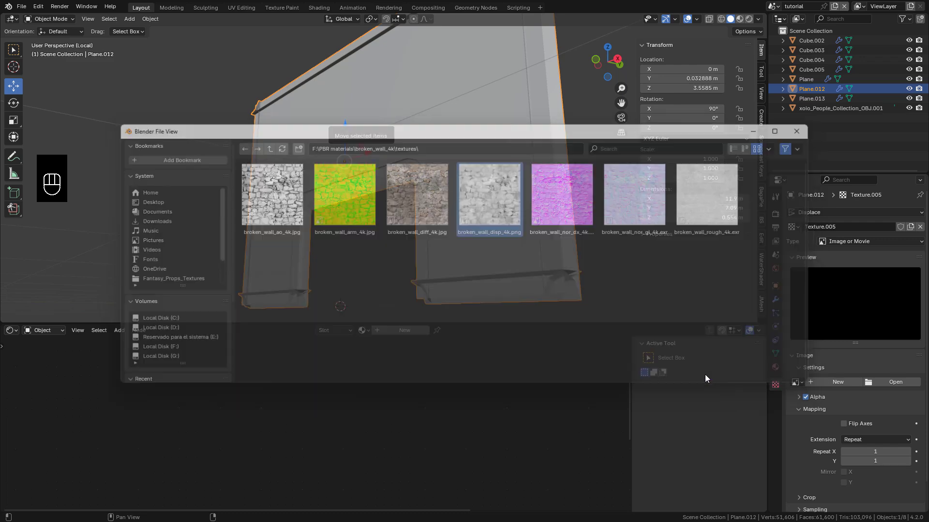
Repeat the displacement image 4 times in X and Y and set the Displace coordinates to UV.
scroll(834, 389, down, 5)
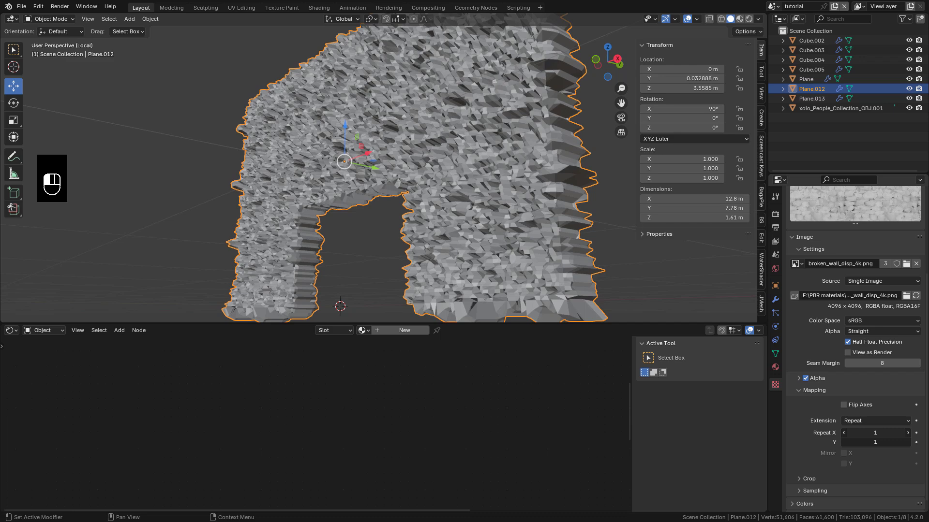
text(4)
key(Return)
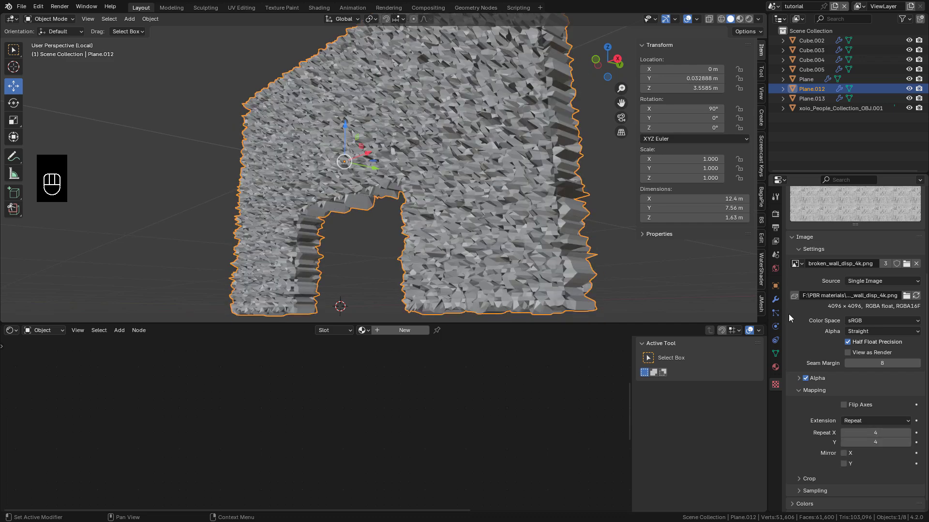
click(776, 301)
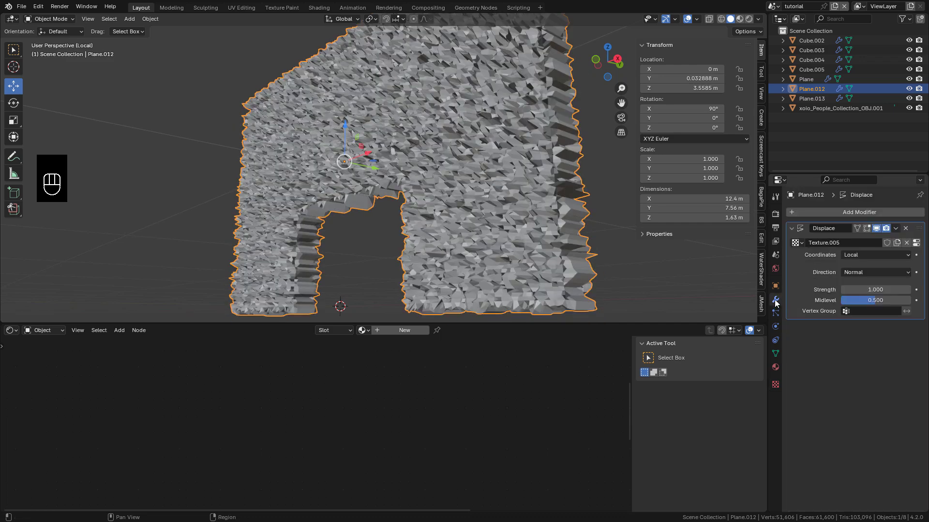
click(849, 257)
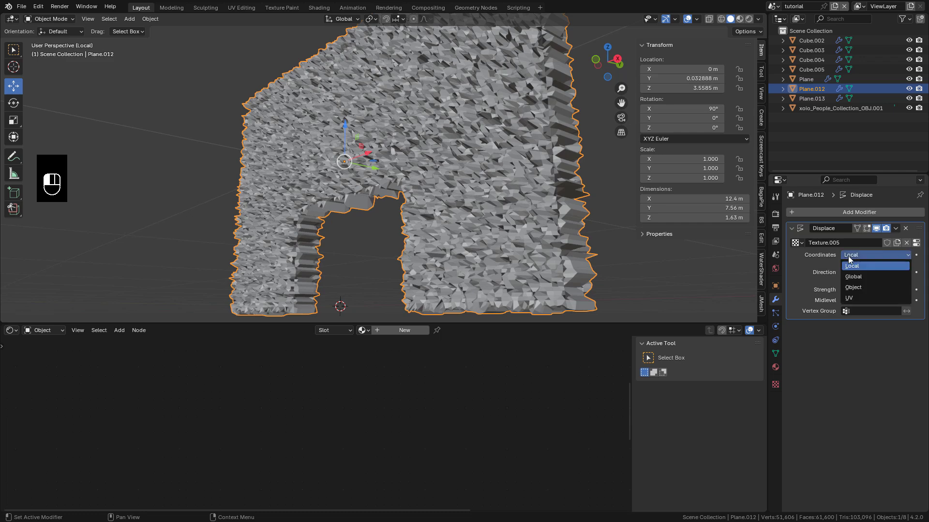
click(857, 298)
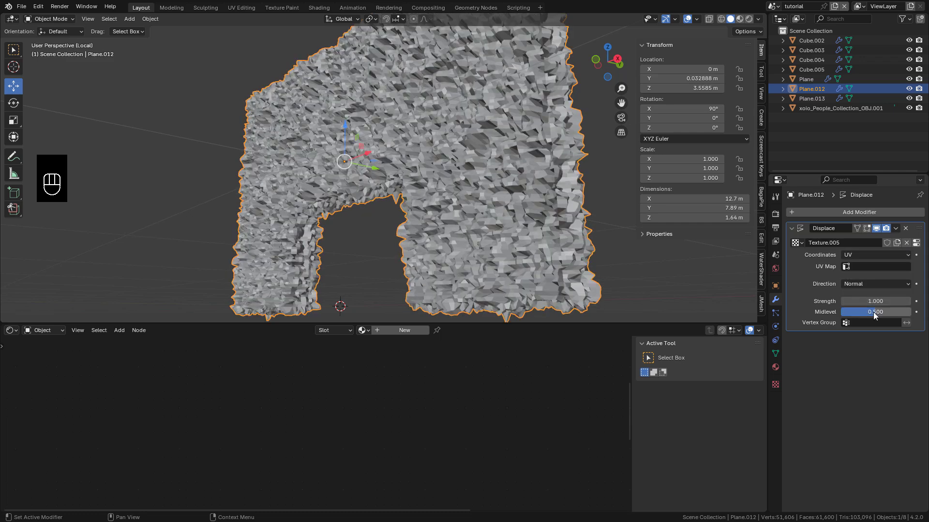
Set the Displace strength to 0.2 and shade the wall smooth.
click(876, 302)
text(0.)
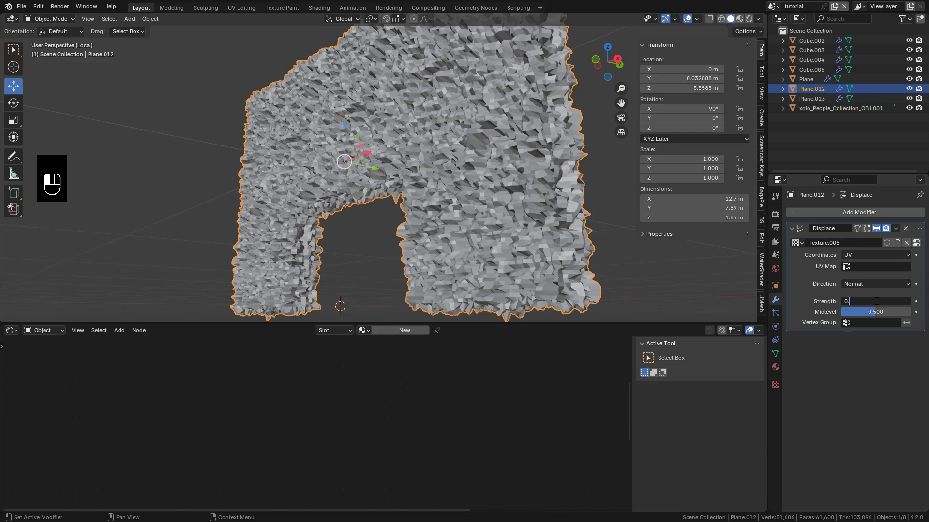
text(2)
key(Return)
shift+middle_drag(513, 123, 386, 133)
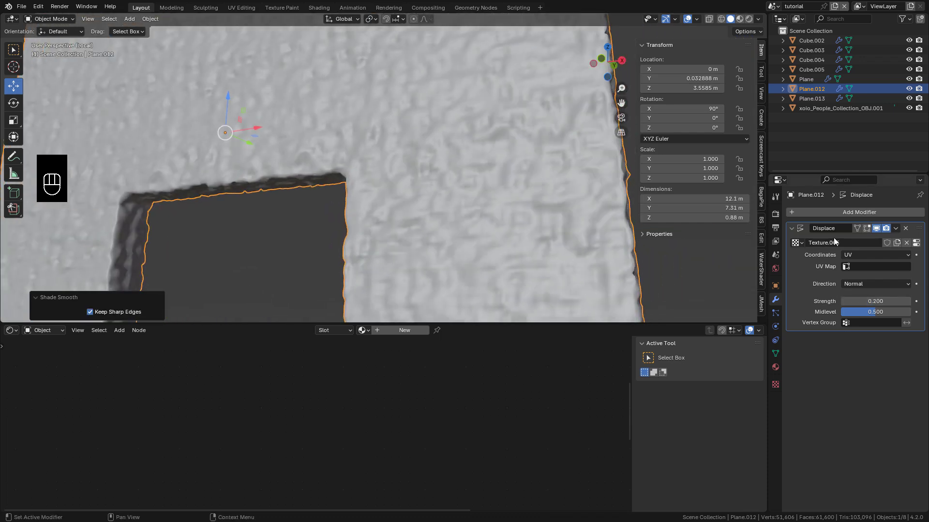
Add a Subdivision Surface modifier ahead of the Displace modifier and lower the displacement strength to 0.170.
click(819, 213)
click(786, 212)
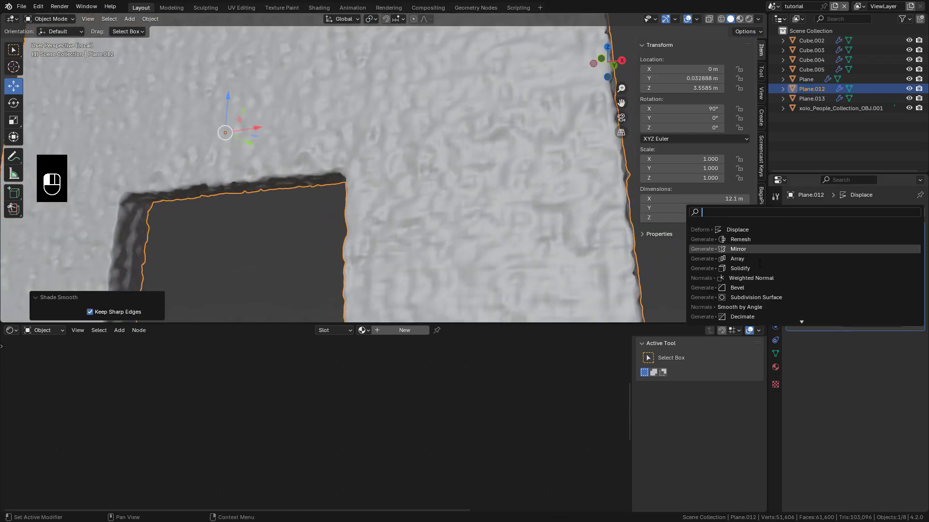
click(765, 296)
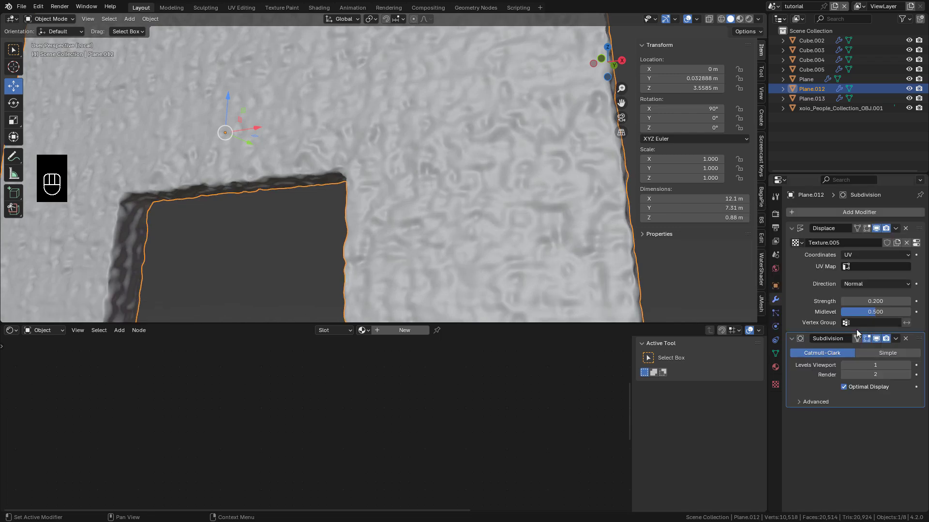
drag(920, 343, 919, 229)
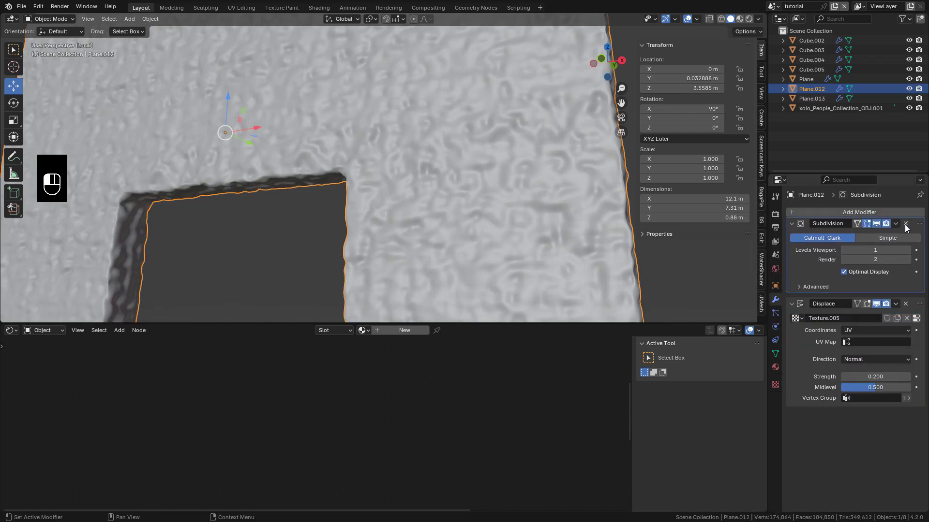
middle_drag(528, 193, 512, 177)
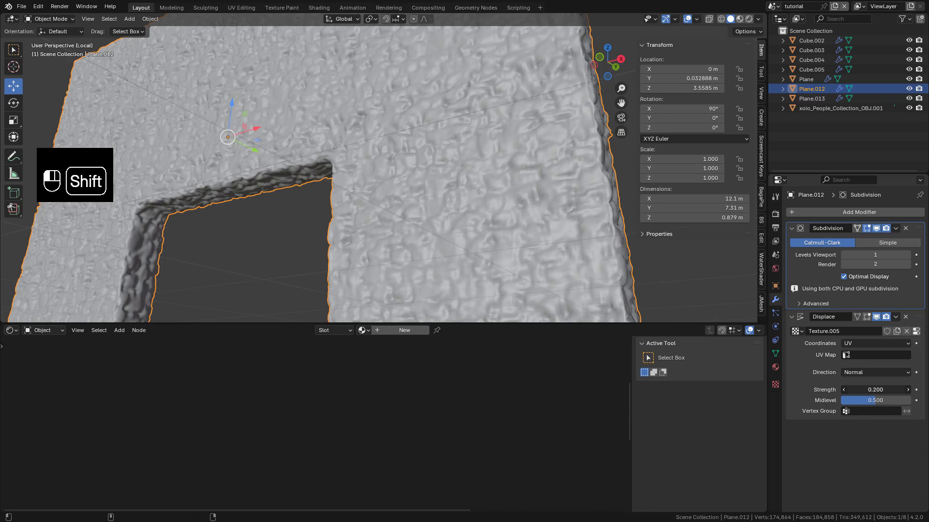
shift+drag(875, 389, 865, 378)
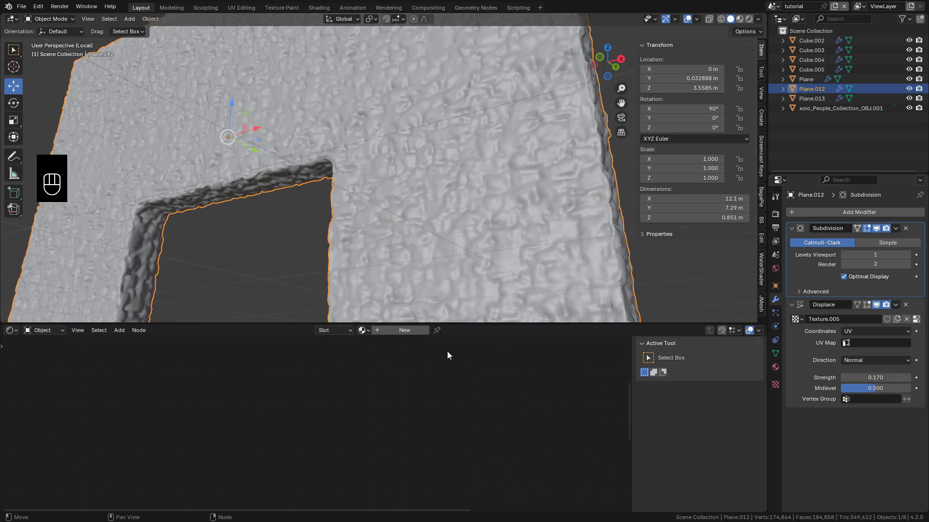
Create a new wall material and build its Principled texture setup from the broken_wall_4k diff, nor_gl and rough images.
click(405, 330)
key(ctrl+shift+t)
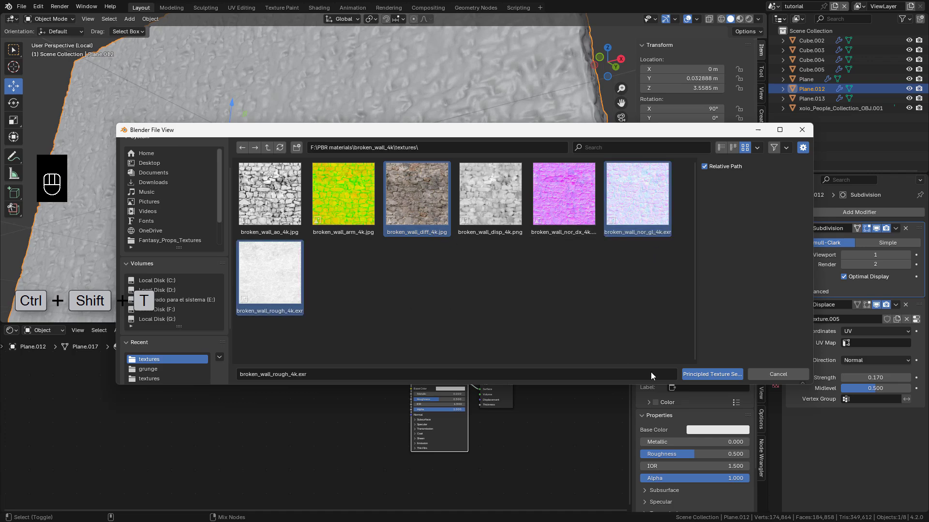
click(712, 374)
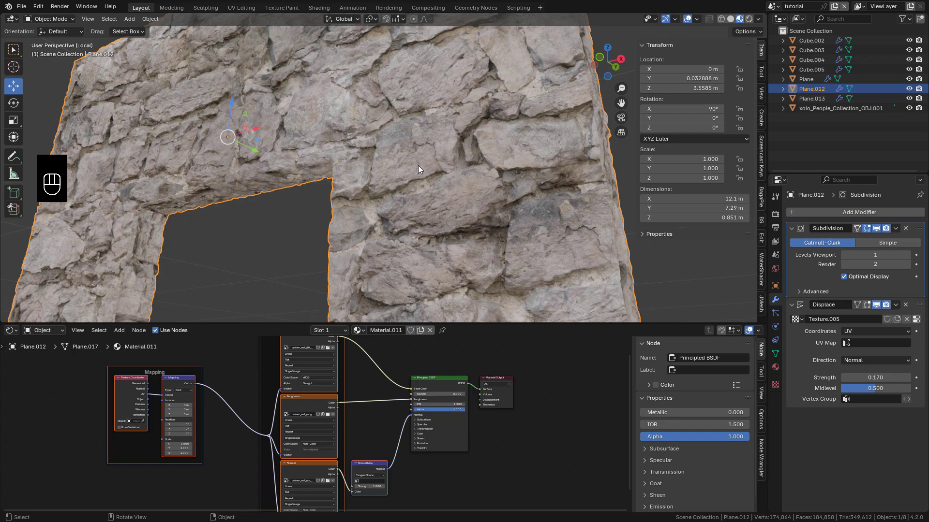
middle_drag(237, 426, 436, 394)
scroll(434, 402, up, 4)
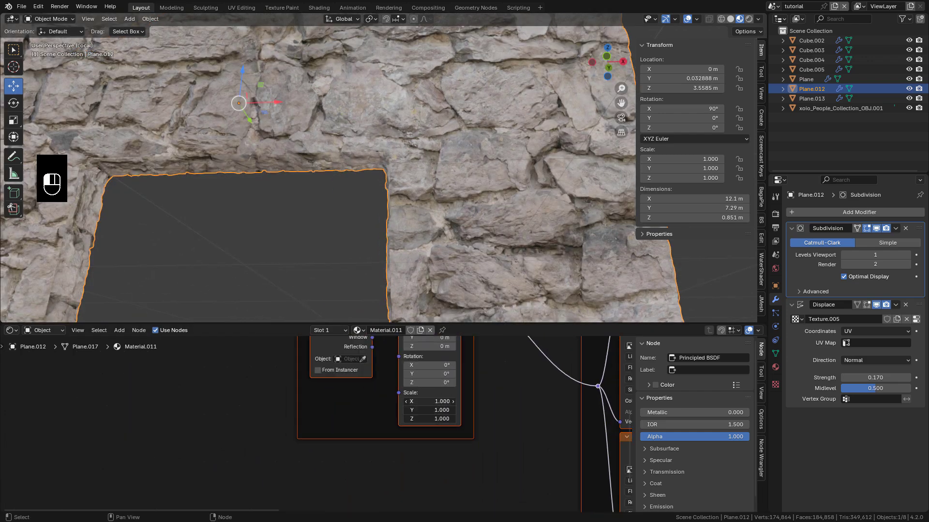
Set the wall material's Mapping scale to 3 on all axes and repeat the displacement image 3 times in X and Y.
text(3)
key(Return)
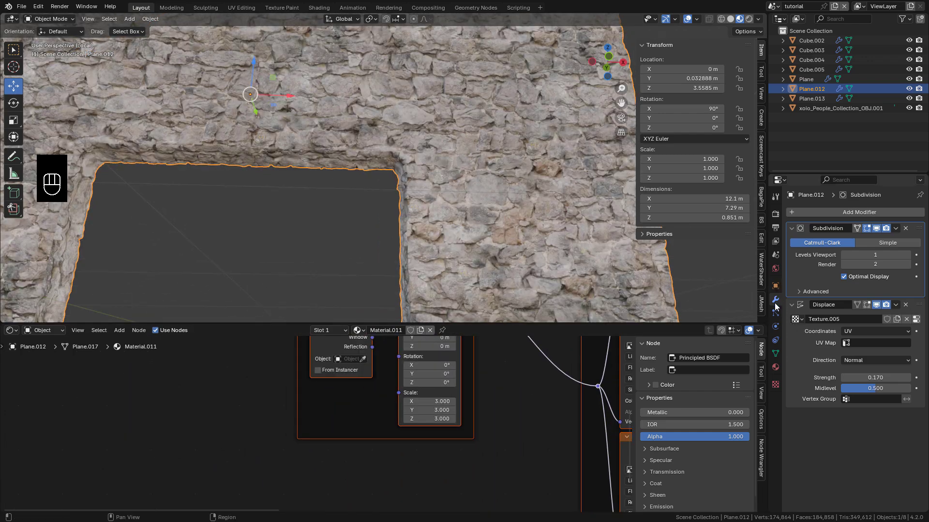
click(907, 323)
scroll(880, 451, down, 6)
drag(880, 447, 877, 437)
text(3)
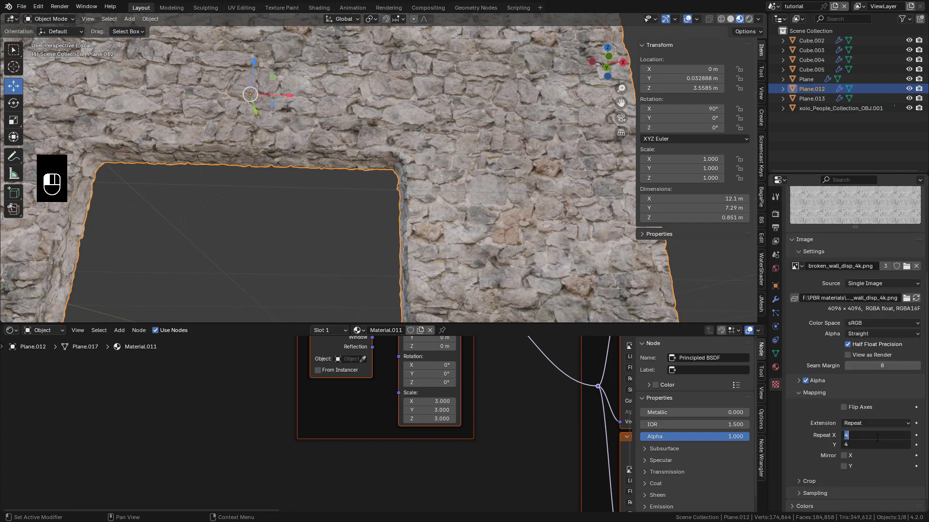
key(Return)
Fine-tune the wall's Displace strength while checking the relief around the opening.
click(697, 285)
middle_drag(697, 286, 728, 286)
click(775, 299)
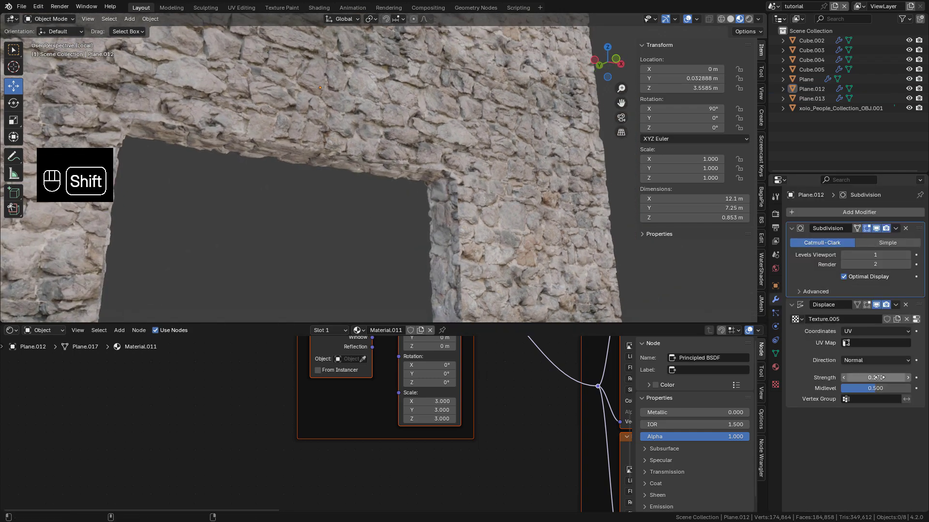
shift+drag(876, 377, 895, 377)
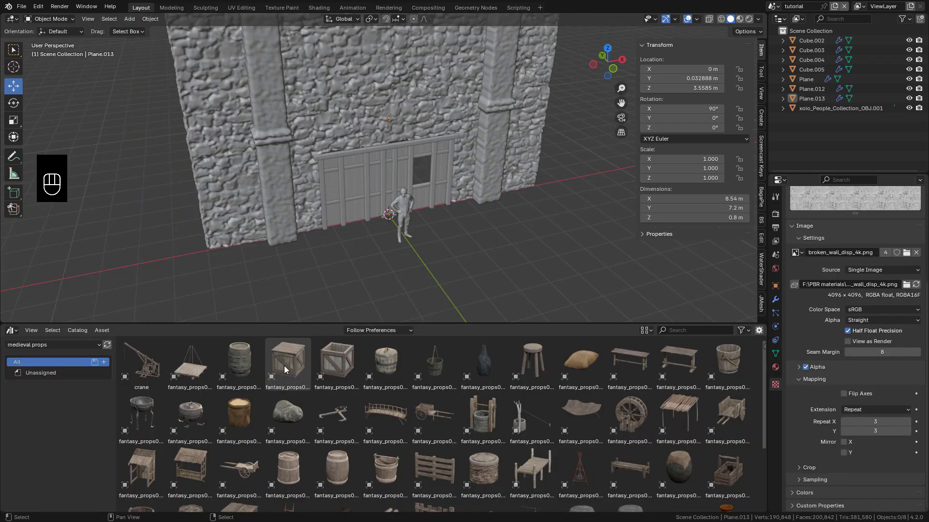
Place a crate by the right pillar and a pot, a barrel and a slightly enlarged small barrel by the left one.
drag(283, 366, 499, 223)
drag(679, 468, 316, 242)
drag(338, 470, 350, 254)
drag(293, 469, 287, 252)
middle_drag(415, 265, 438, 249)
key(s)
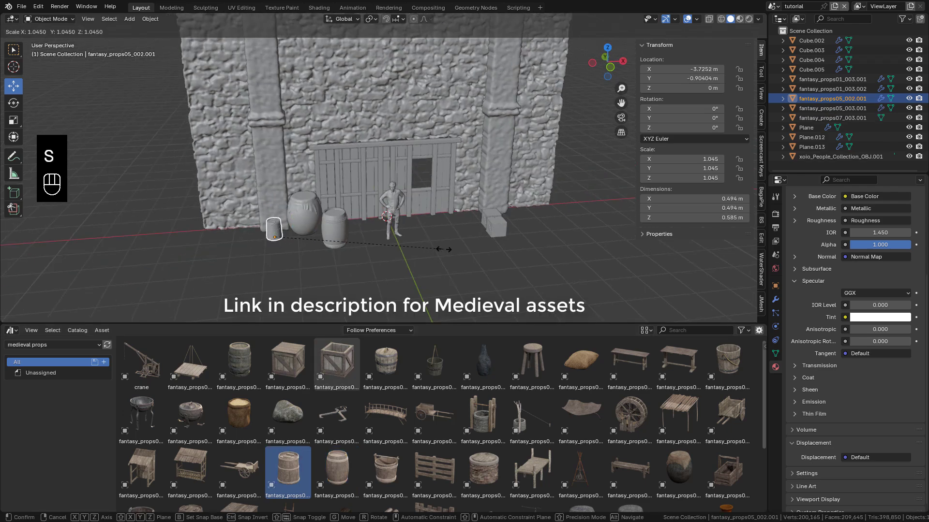
click(446, 249)
Place a crate left of the small barrel, enlarge it about 1.5 times, and stack a copy rotated about Z on it.
drag(288, 361, 249, 236)
key(s)
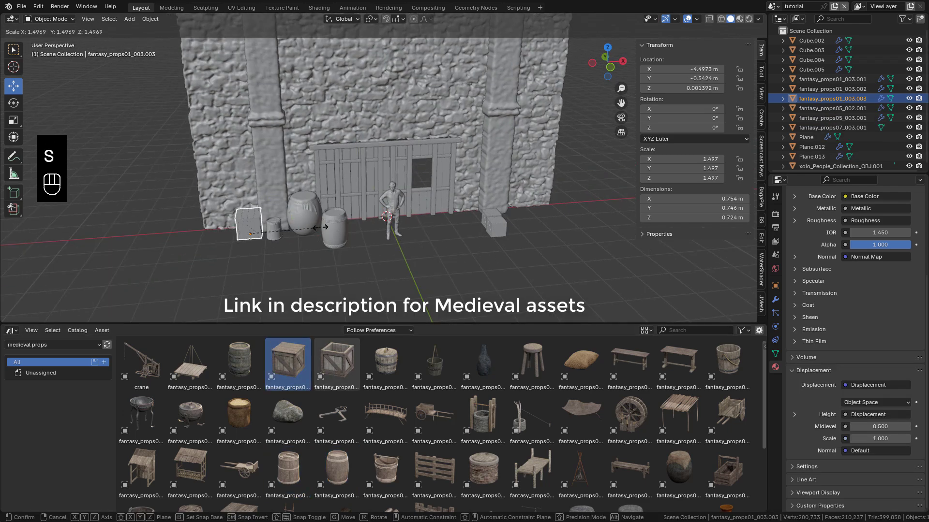
click(285, 245)
key(shift+d)
click(251, 208)
drag(247, 201, 245, 179)
key(r)
key(z)
click(344, 247)
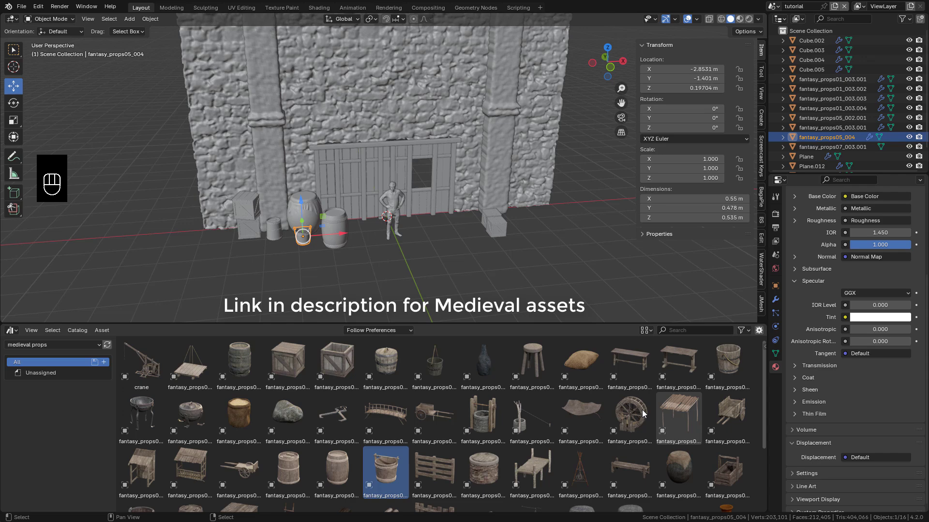
Place a cart in front of the left crates, turn it side-on about Z, and scale it to 0.835.
drag(433, 413, 277, 268)
middle_drag(277, 269, 323, 245)
key(r)
key(z)
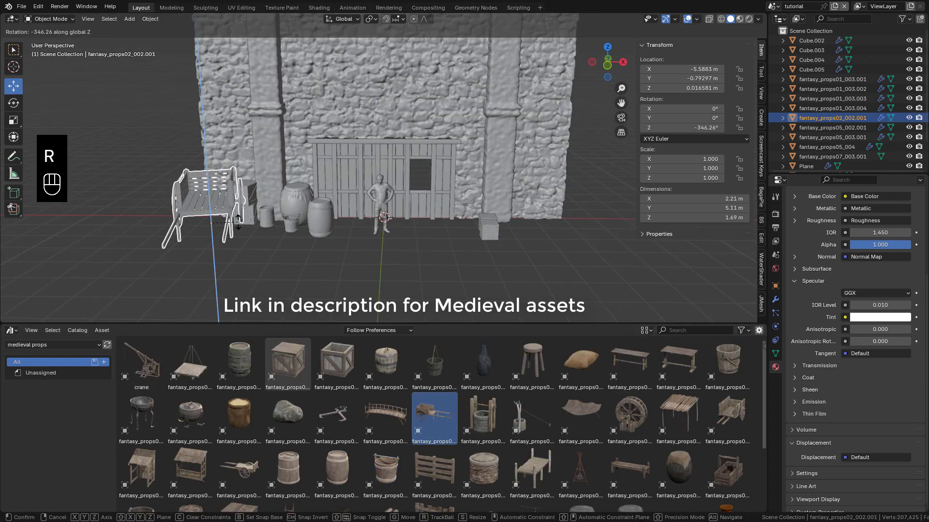
click(212, 242)
drag(221, 216, 206, 230)
key(s)
click(283, 231)
middle_drag(283, 231, 259, 236)
drag(226, 229, 248, 232)
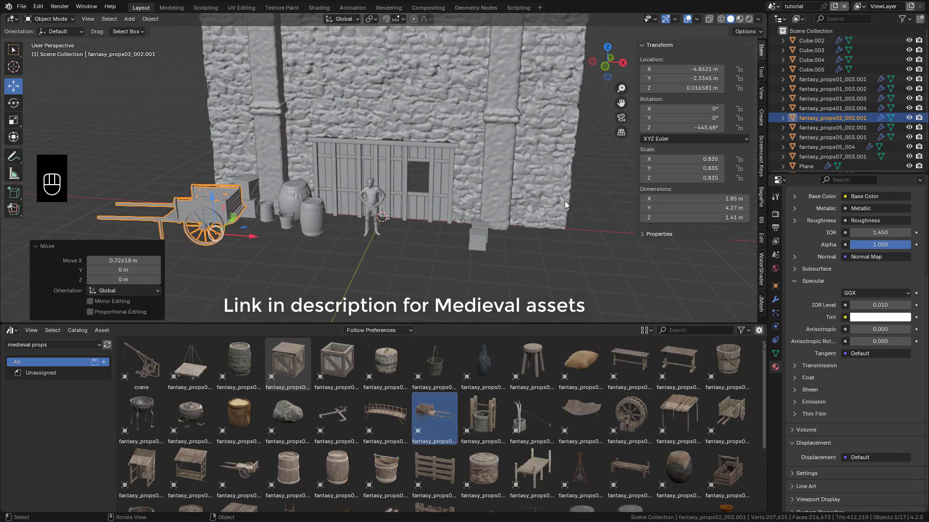
click(338, 268)
Place the cloth awning prop near the right pillar, raise it about 1.66 m, and position it against the wall.
drag(576, 417, 462, 277)
drag(461, 233, 461, 139)
middle_drag(461, 139, 387, 180)
drag(408, 200, 439, 189)
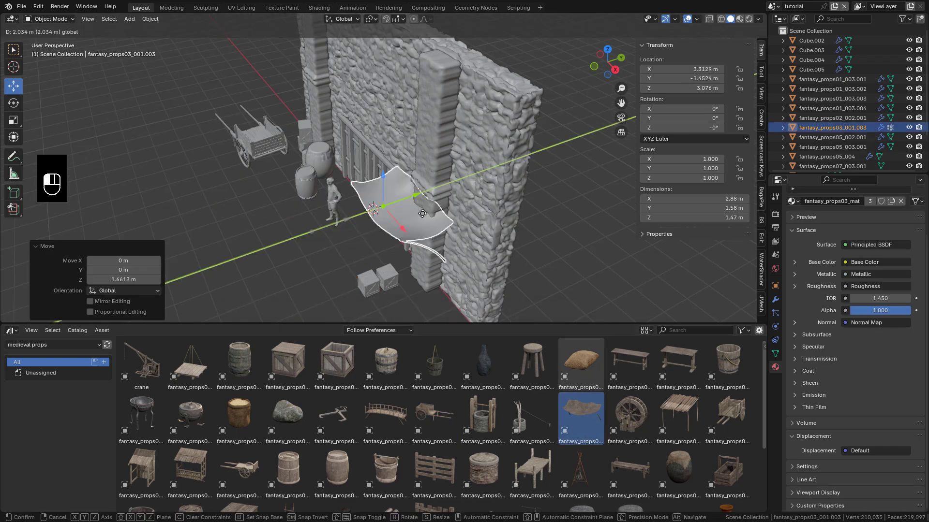
middle_drag(447, 187, 520, 144)
drag(521, 133, 575, 135)
Scale the awning to 0.892 along X and duplicate it to the left pillar.
middle_drag(576, 135, 585, 151)
key(s)
key(x)
drag(587, 148, 269, 137)
click(570, 149)
key(shift+d)
click(570, 148)
click(300, 271)
Assign a Sky Texture to the world background color.
middle_drag(299, 271, 387, 218)
click(776, 269)
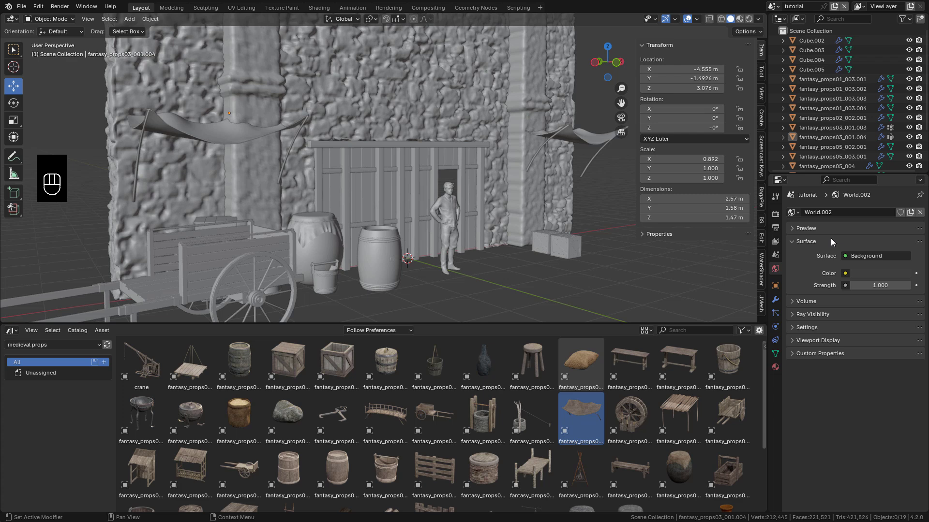
click(845, 274)
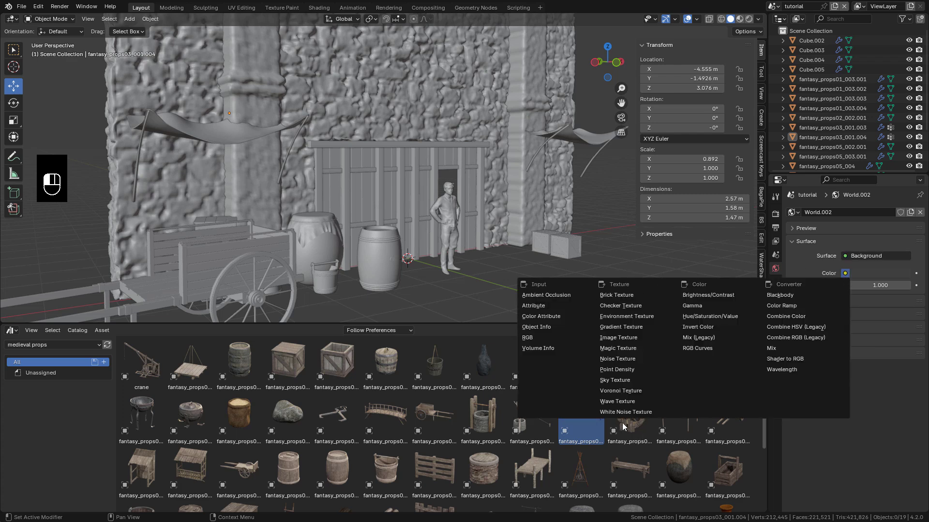
click(626, 381)
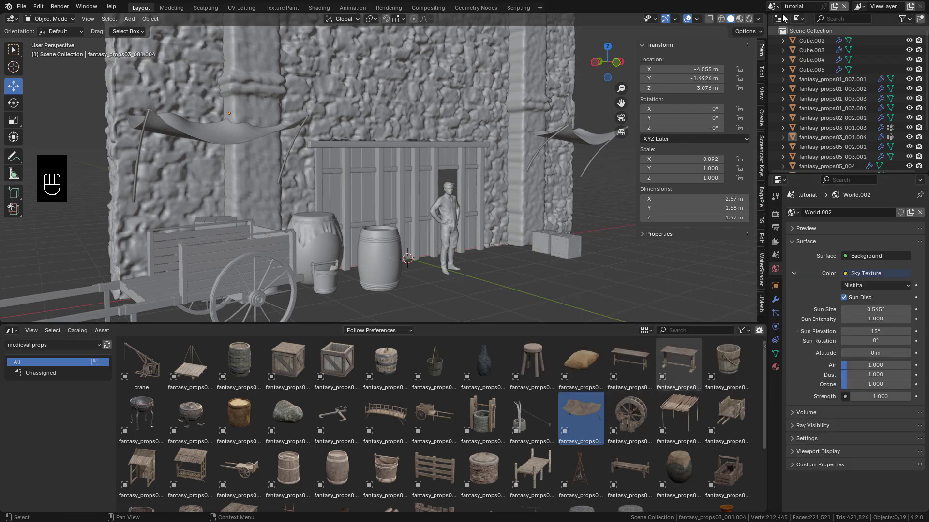
Preview the scene in rendered shading, rotate the sky's sun, and lower the background strength.
key(shift+z)
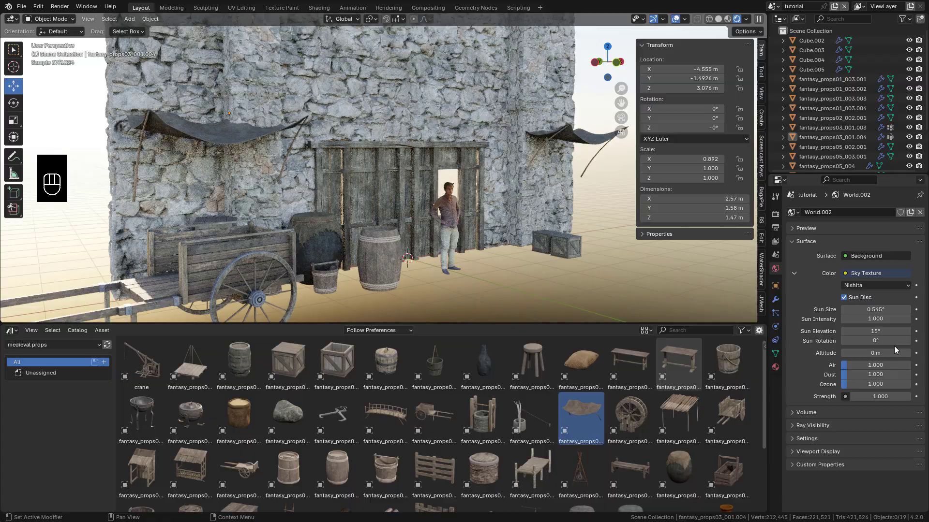
drag(893, 341, 922, 341)
shift+drag(878, 397, 853, 397)
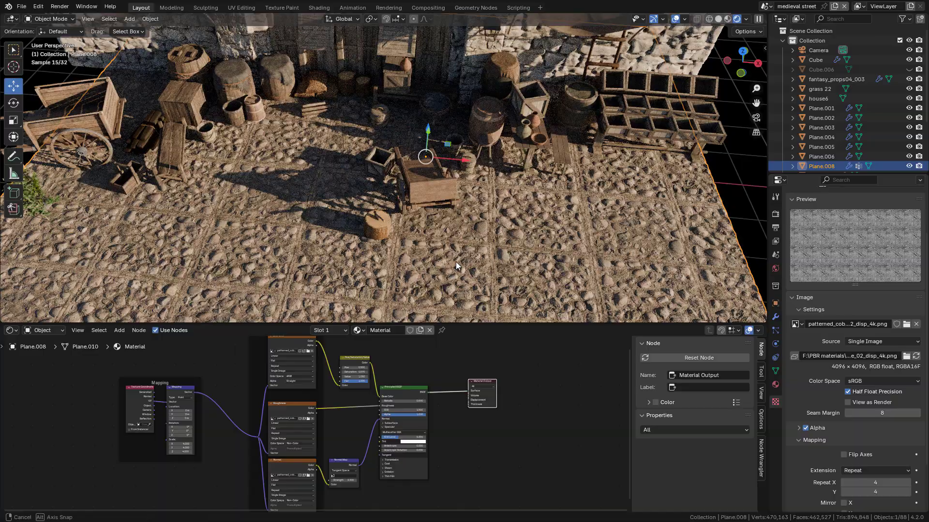
Examine the cobblestone ground's relief up close together with its Displace modifier settings.
middle_drag(455, 263, 499, 214)
scroll(476, 219, up, 4)
click(775, 317)
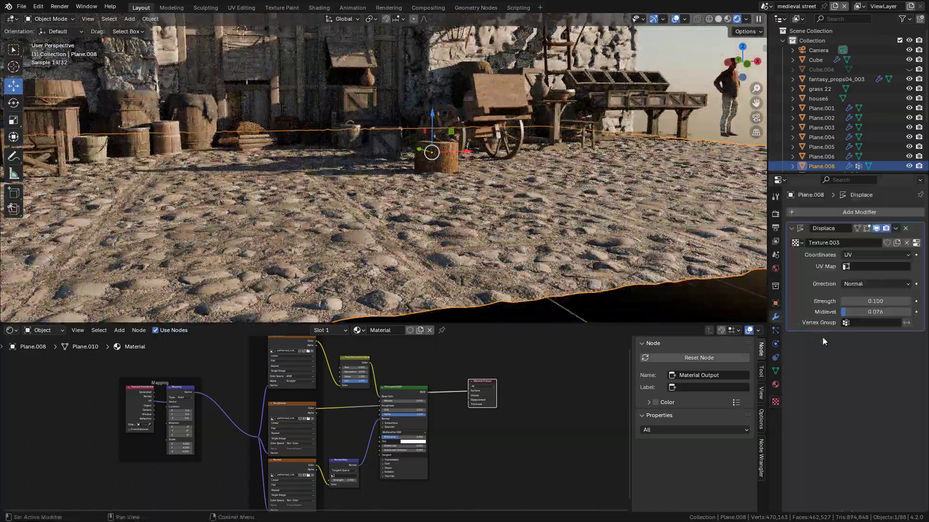
mouse_move(875, 302)
mouse_down()
mouse_move(890, 302)
mouse_move(876, 301)
mouse_up()
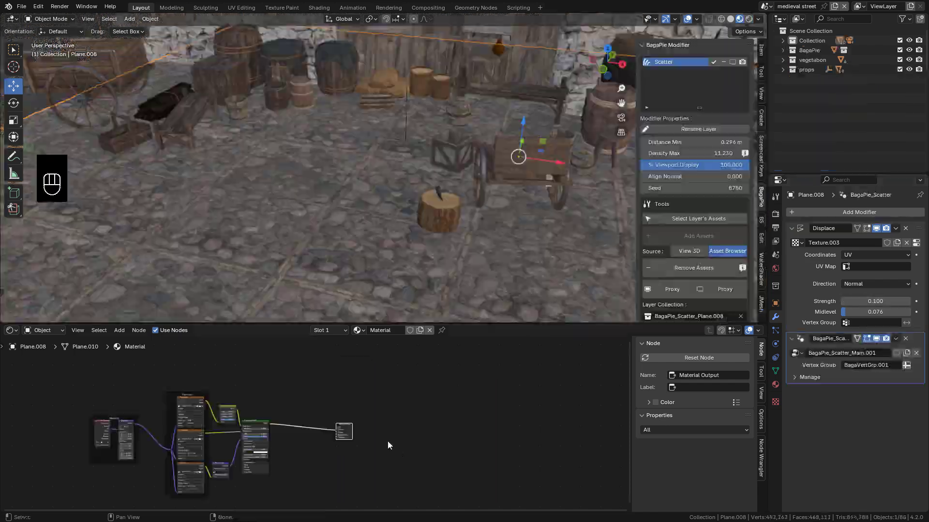
Move the ground material's Material Output farther right and add a duplicate of the Principled BSDF in the freed space.
scroll(385, 440, up, 5)
drag(382, 408, 512, 405)
click(238, 389)
key(shift+d)
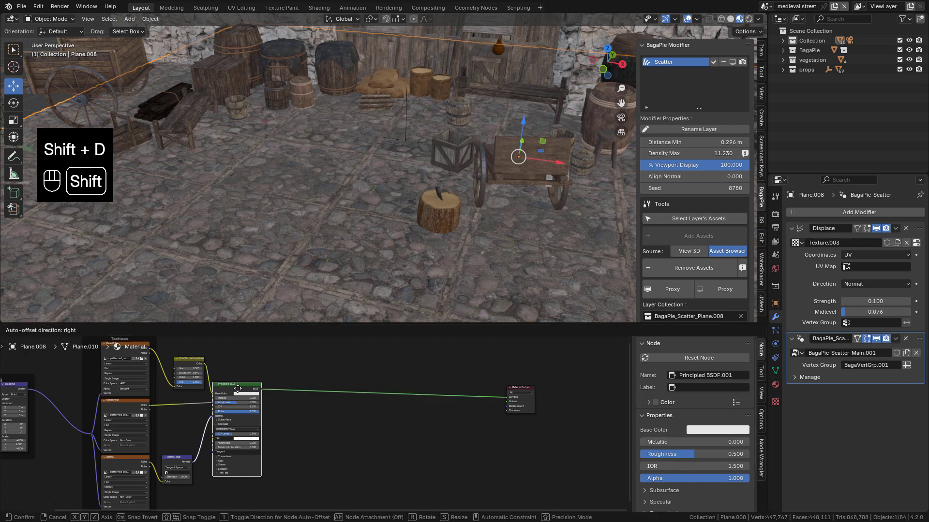
click(453, 411)
Insert a Mix Shader before the Material Output and connect the duplicated Principled BSDF to its second shader input.
key(shift+a)
mouse_move(461, 442)
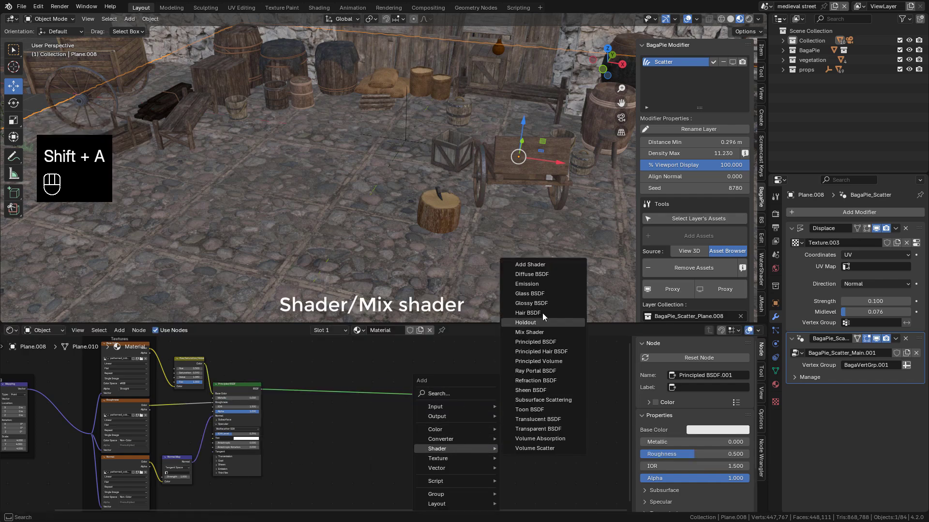
click(538, 332)
click(470, 381)
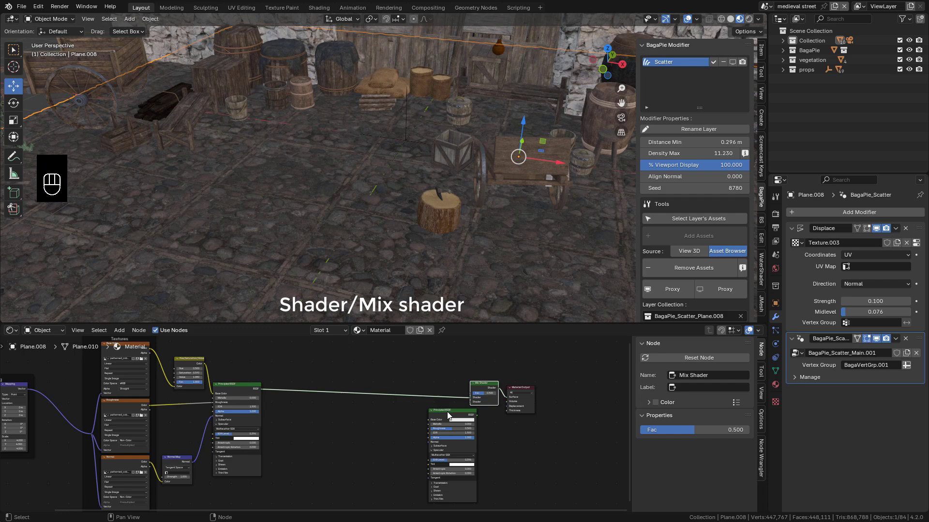
drag(449, 411, 470, 402)
drag(385, 417, 413, 416)
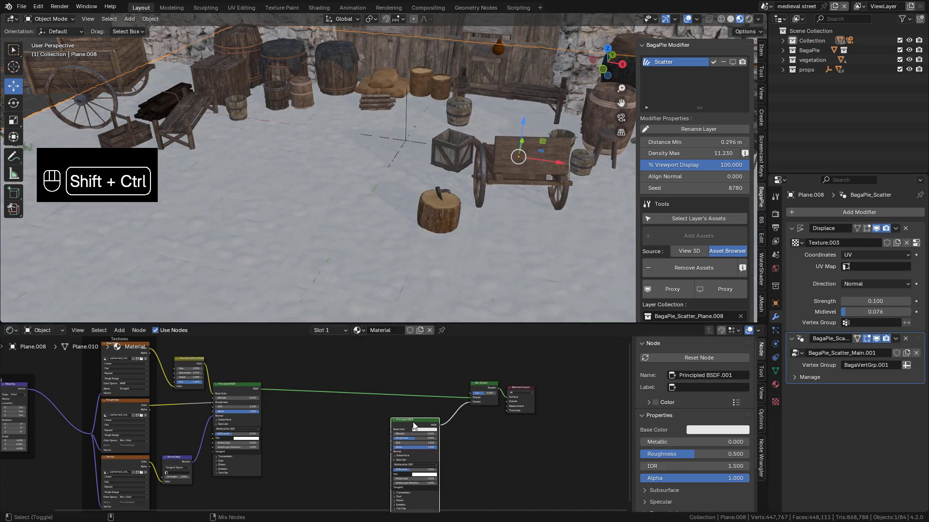
Build a Principled texture setup on the second shader from the grass 03 Albedo, Normal and Roughness images.
key(ctrl+shift+t)
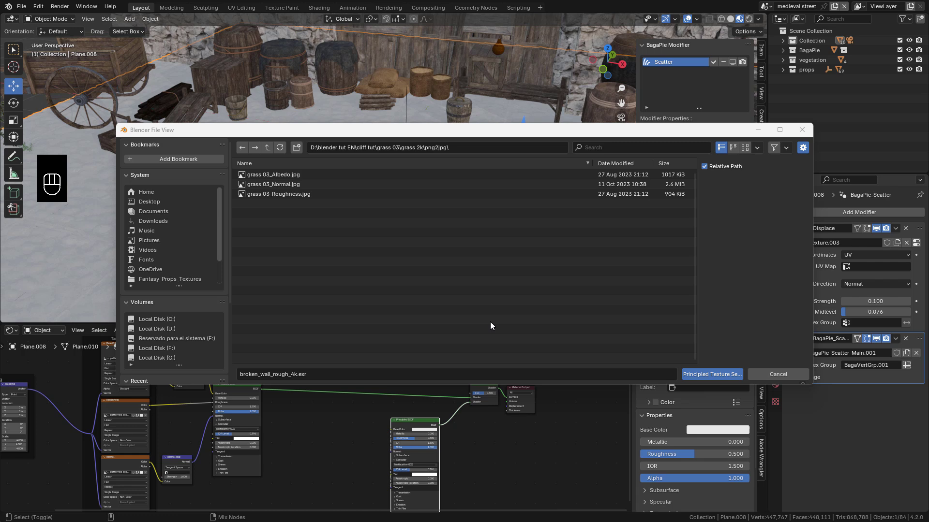
click(288, 176)
shift+click(294, 194)
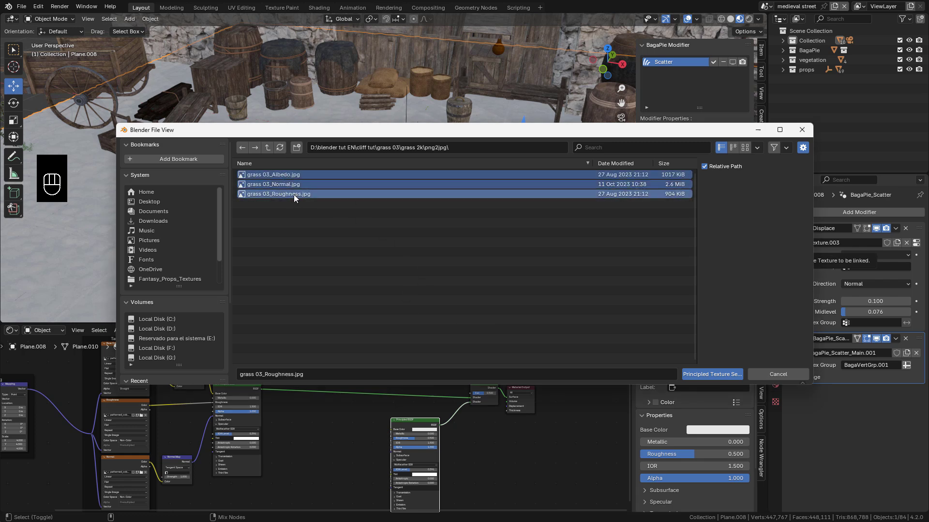
click(713, 375)
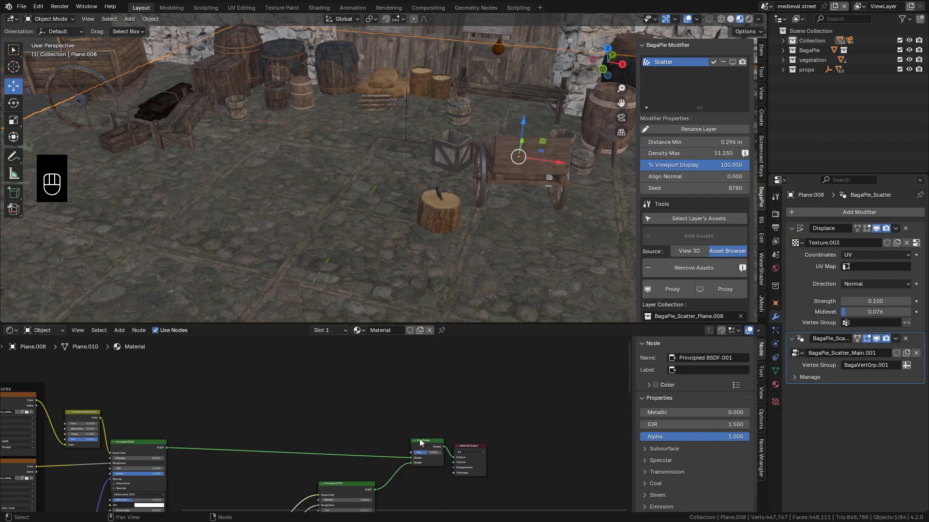
Add a mapped image texture to the Mix Shader's factor and load grunge1.jpg into it.
click(420, 443)
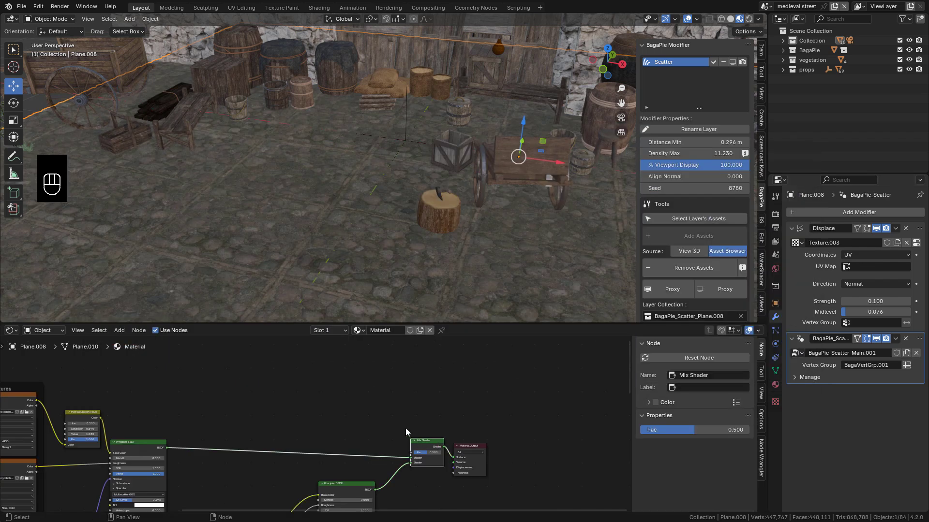
key(ctrl+t)
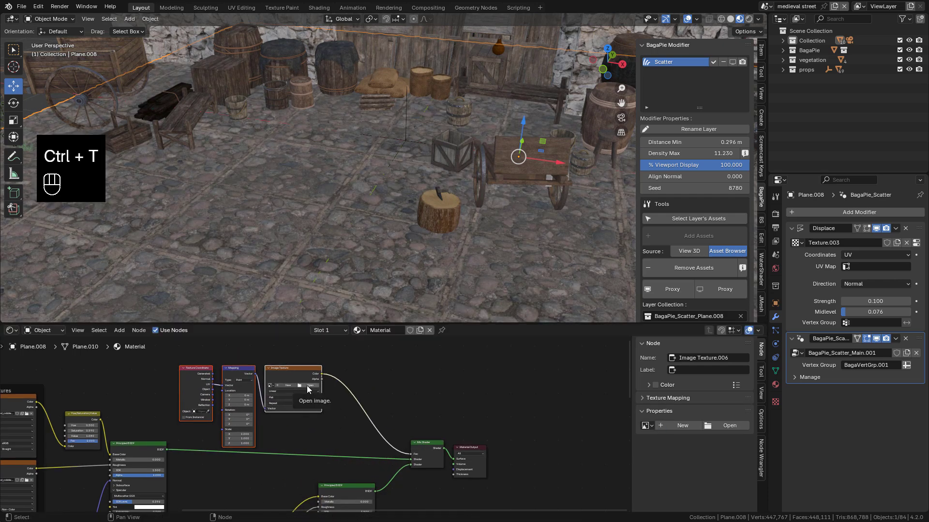
click(307, 385)
double_click(265, 196)
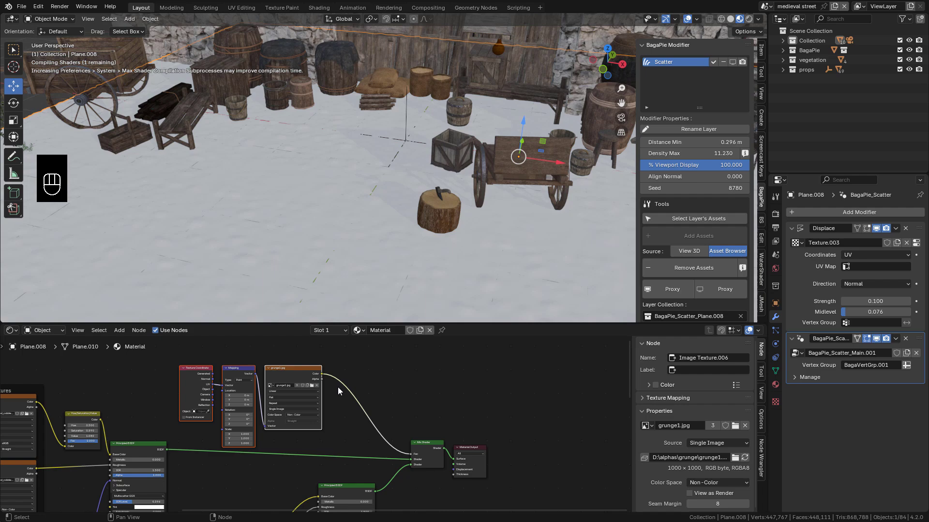
Insert a Color Ramp between the grunge texture and the Mix Shader factor, with its black stop at 0.900.
key(shift+a)
mouse_move(367, 396)
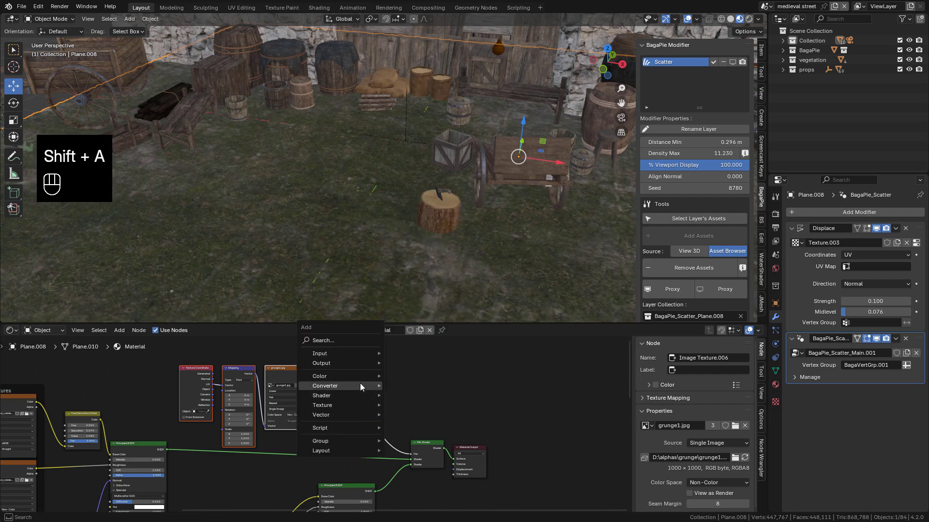
click(425, 279)
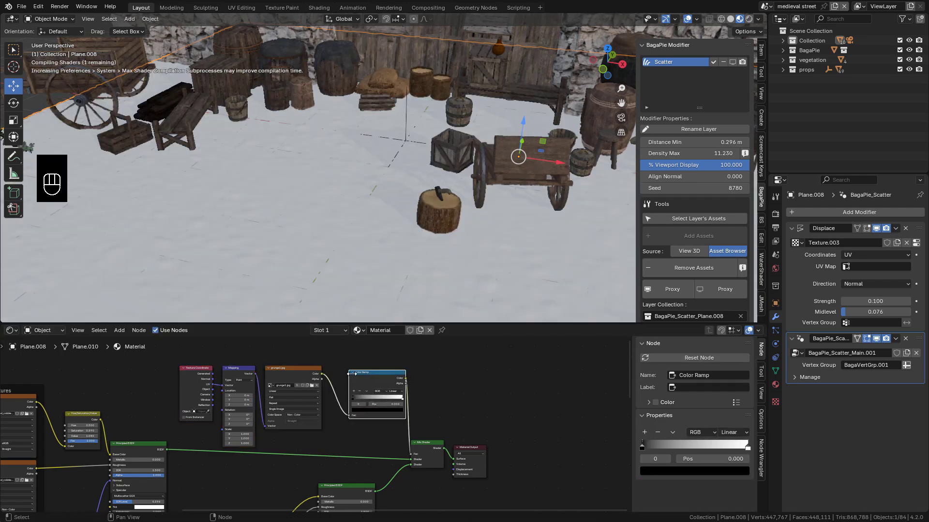
click(372, 407)
scroll(372, 407, up, 2)
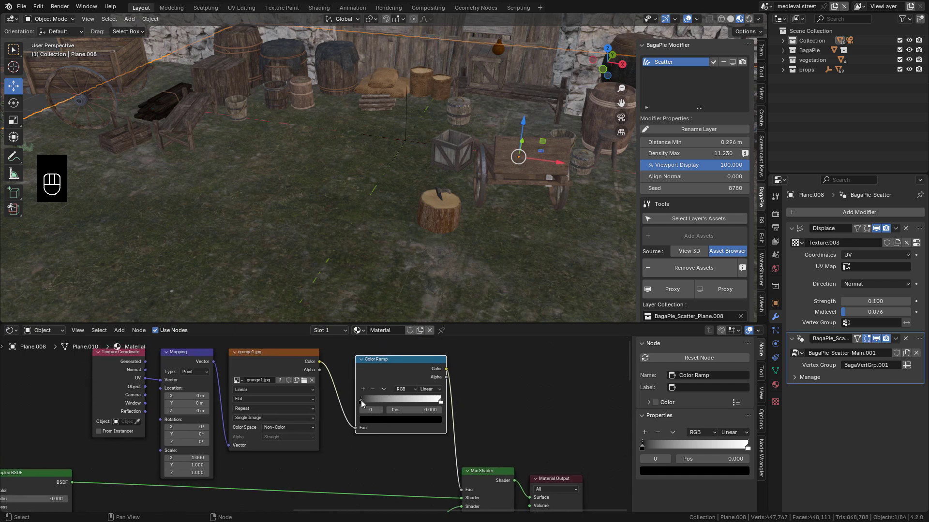
drag(361, 399, 437, 412)
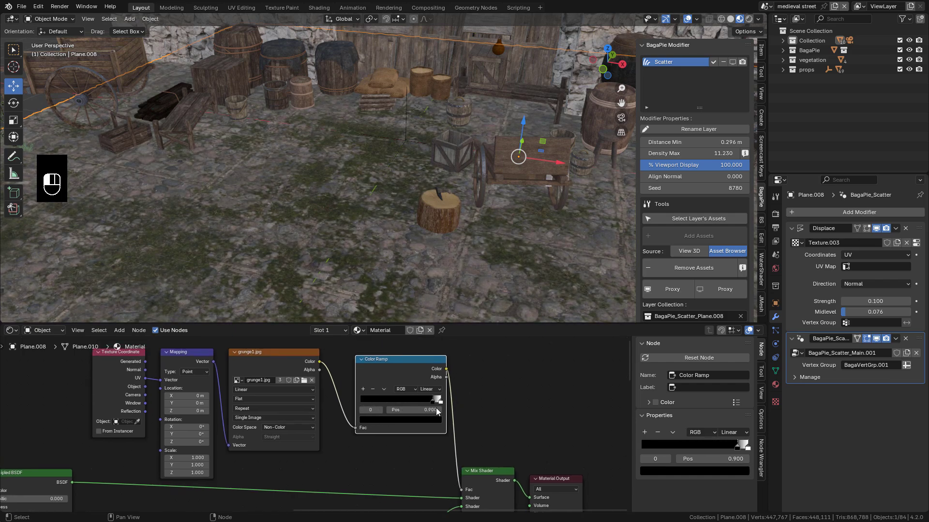